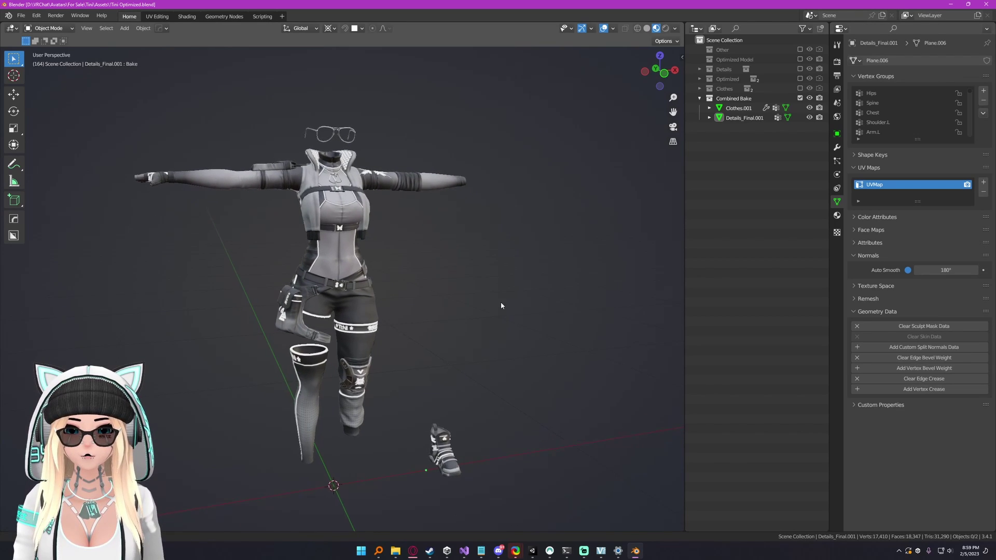
Step: Select the Clothes.001 and Details_Final.001 meshes to check which outfit parts belong to each, leaving only the clothes selected
scroll(524, 299, "up", 2)
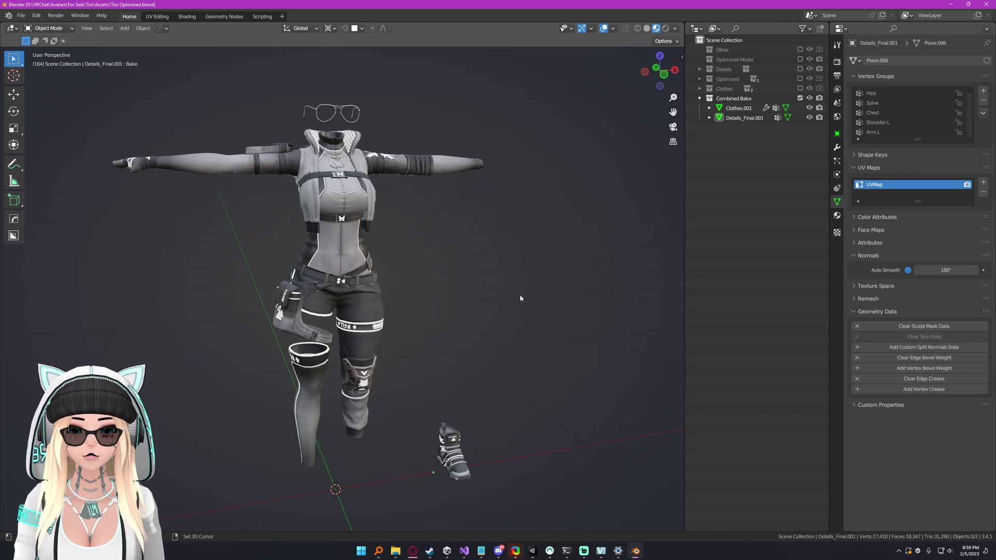
middle_click_drag(528, 298, 528, 296)
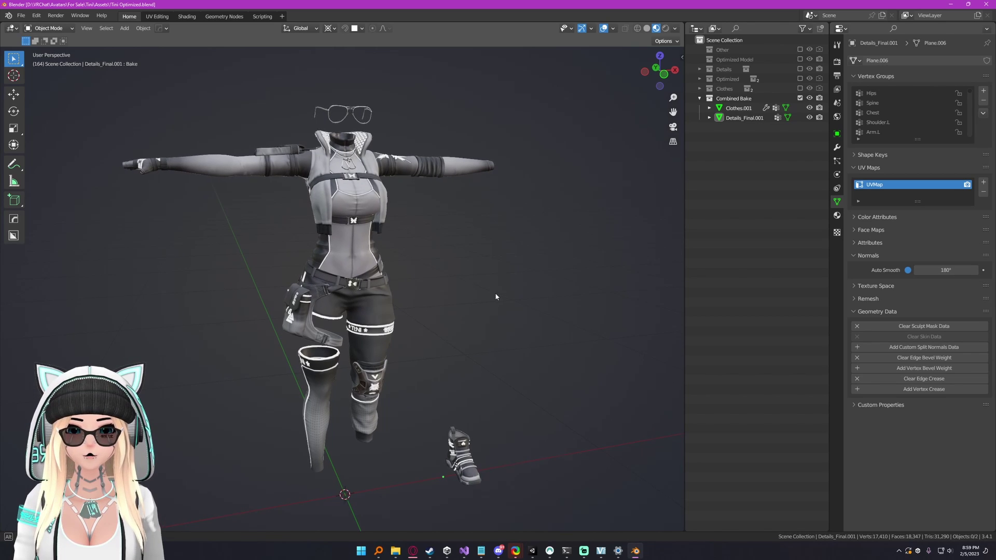
left_click(324, 304)
left_click(367, 304, "shift")
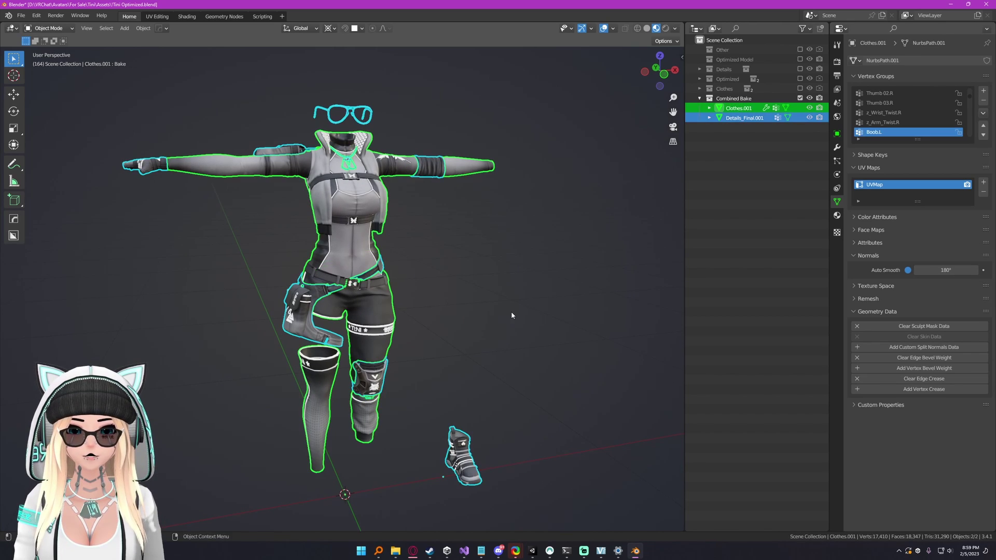
key("g")
right_click(475, 304)
left_click(368, 303)
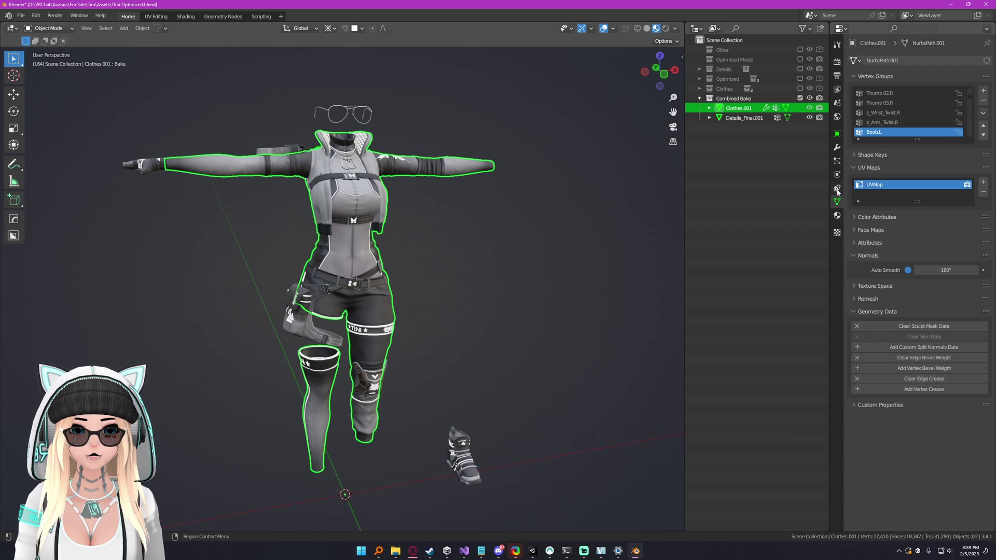
Step: Show the material properties, check the material assigned to the accessories mesh, and clear the selection
left_click(836, 216)
key("g")
right_click(451, 220)
left_click(314, 300)
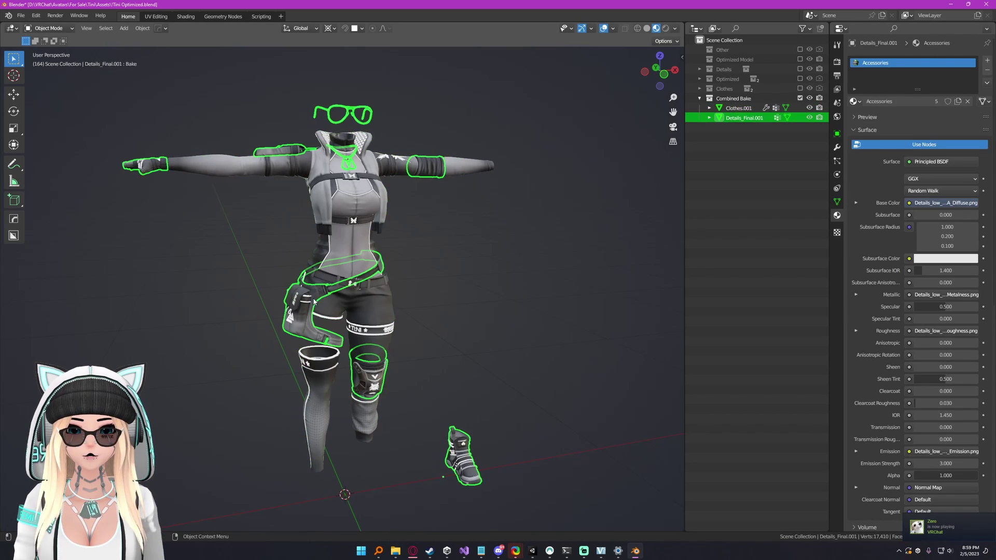
key("g")
key("Escape")
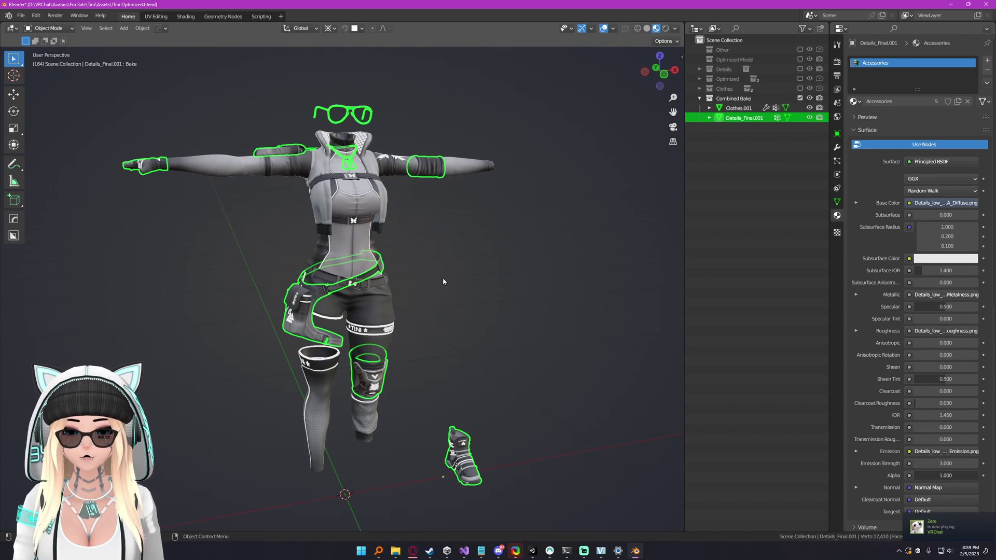
left_click(418, 291)
left_click(317, 304)
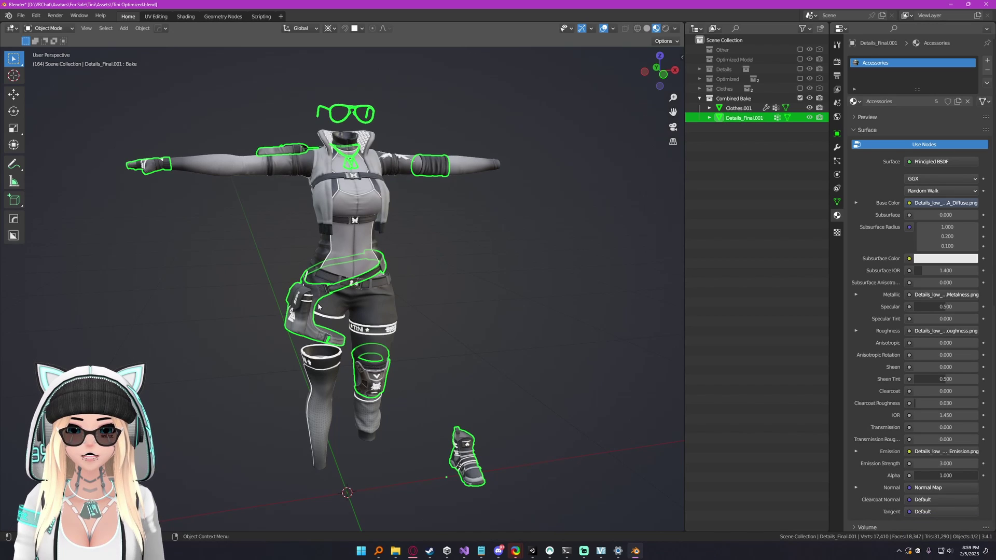
key("alt+a")
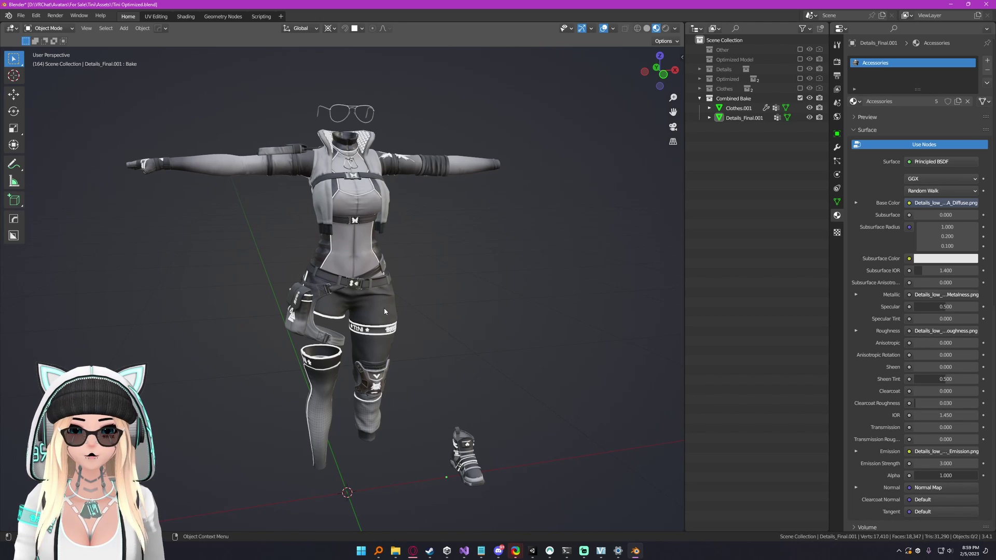
Step: Examine the clothing textures up close around the waist, side panel and belt of the outfit
middle_click_drag(396, 288, 395, 294, "shift")
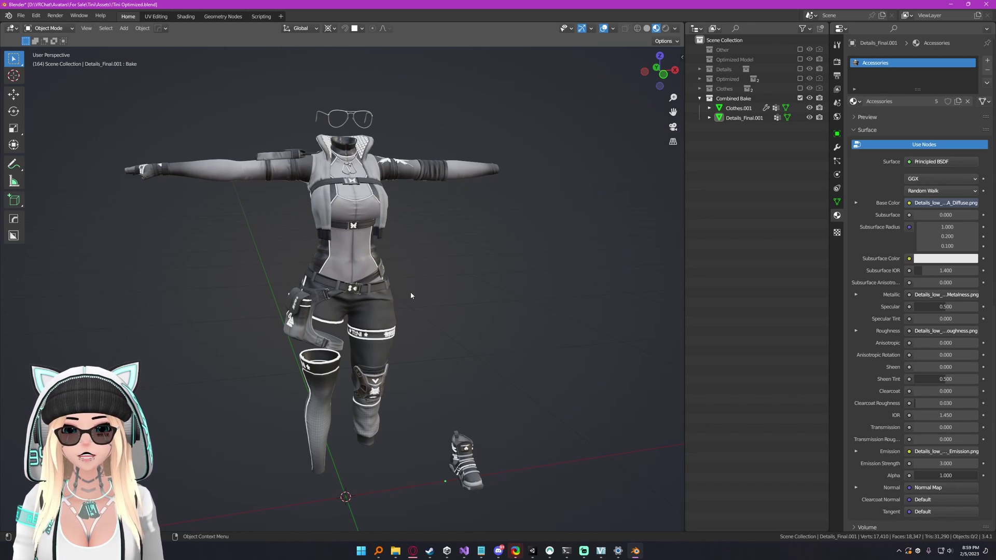
scroll(394, 300, "up", 8)
middle_click_drag(390, 304, 327, 258)
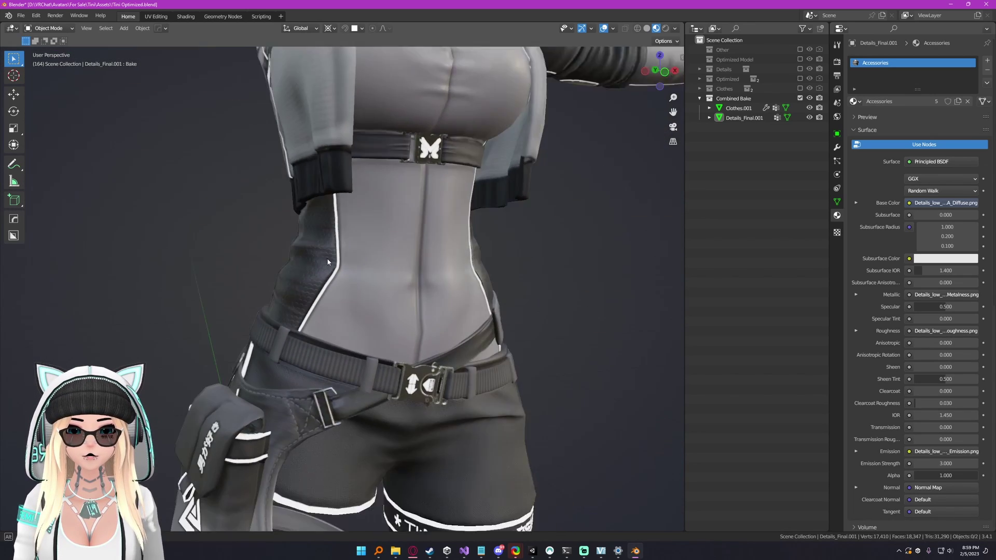
scroll(337, 185, "up", 6)
middle_click_drag(397, 213, 537, 222)
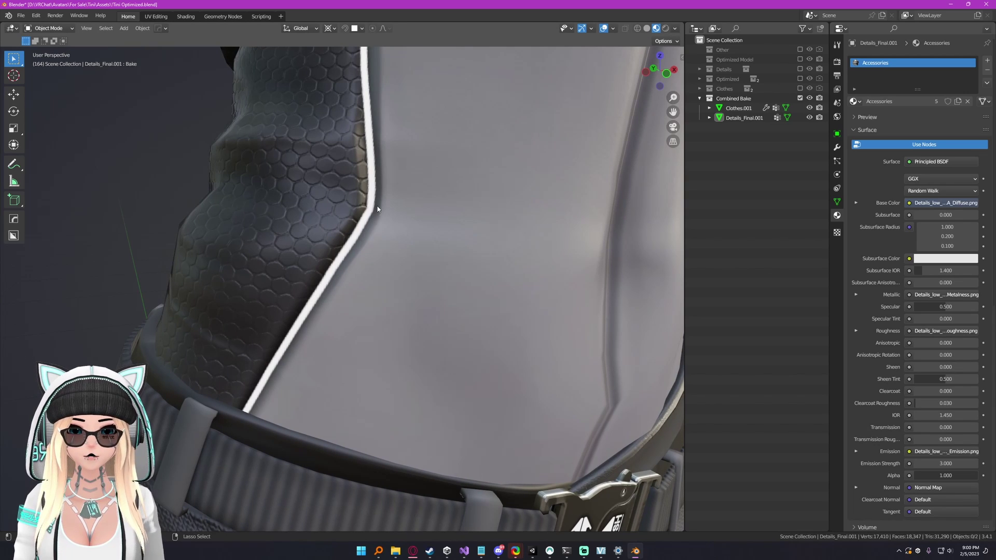
scroll(462, 357, "down", 6)
scroll(531, 331, "down", 4)
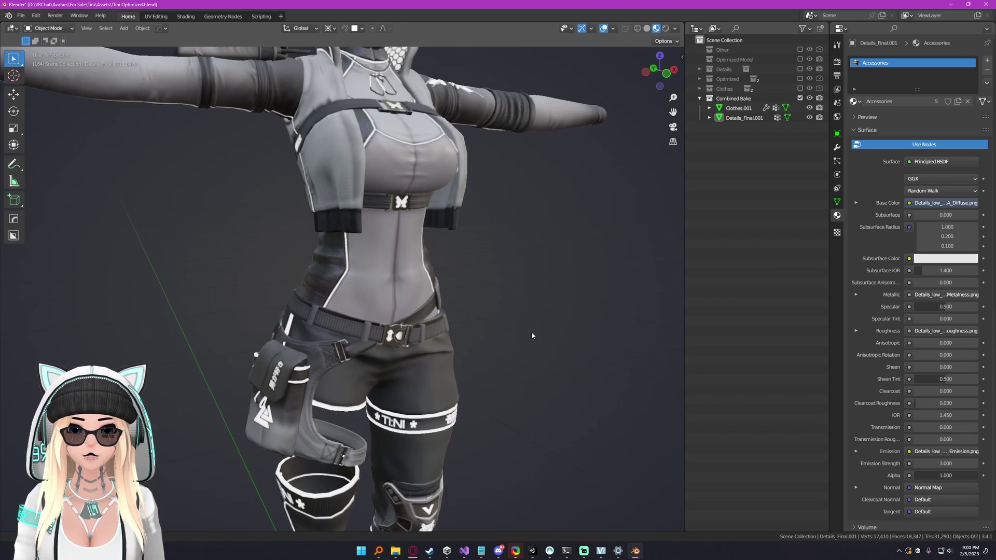
scroll(465, 111, "down", 5)
scroll(456, 126, "up", 3)
scroll(322, 329, "up", 2)
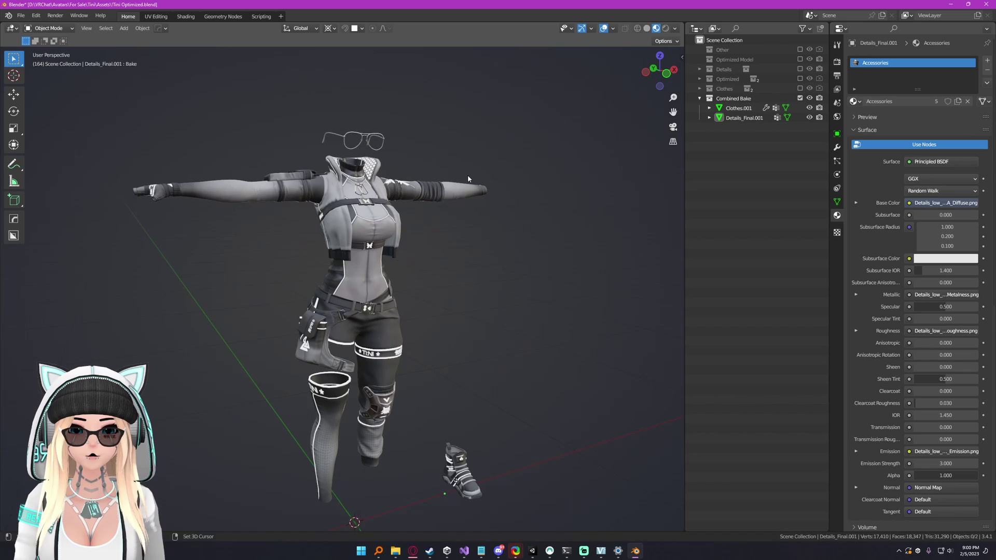
Step: Select the accessories mesh and examine its holster, belt and knee pad up close, then clear the selection
left_click(315, 326)
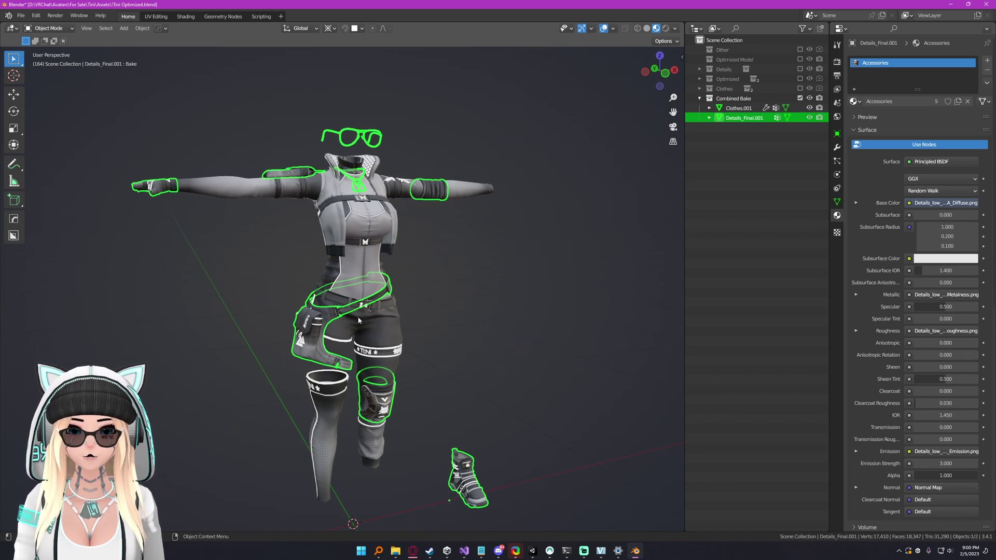
scroll(343, 321, "up", 5)
scroll(449, 200, "down", 2)
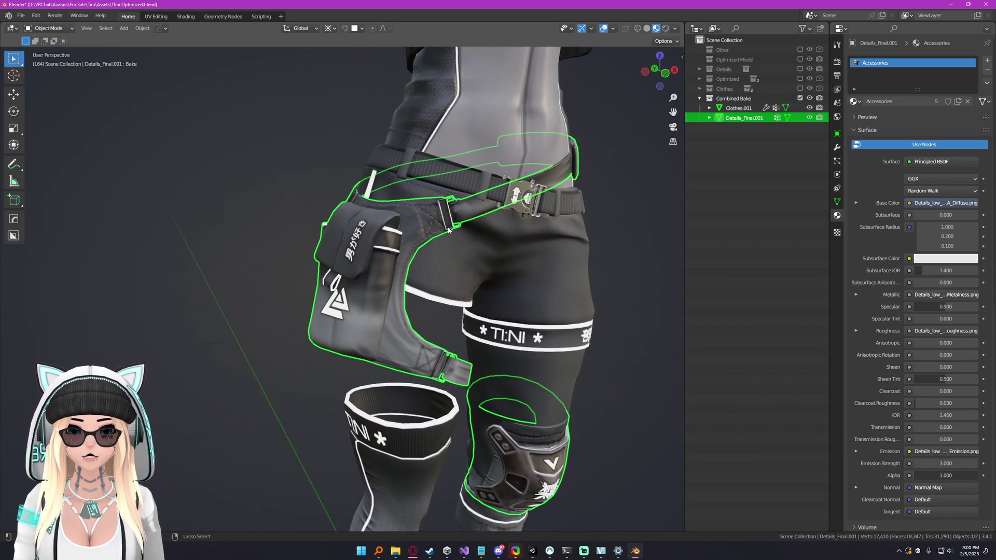
scroll(449, 171, "up", 3)
scroll(467, 197, "down", 6)
scroll(474, 229, "up", 2)
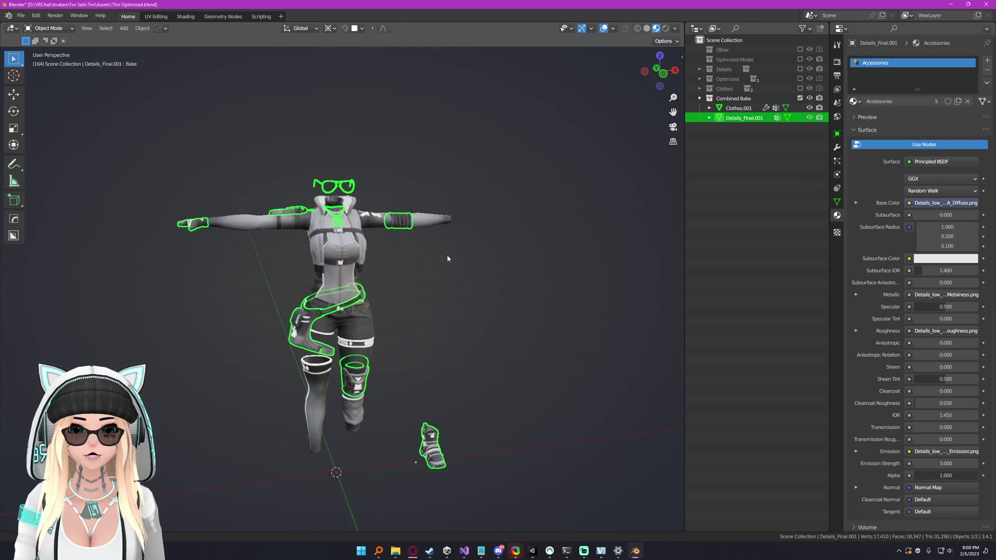
left_click(424, 276)
scroll(425, 248, "up", 3)
middle_click_drag(428, 250, 442, 225, "shift")
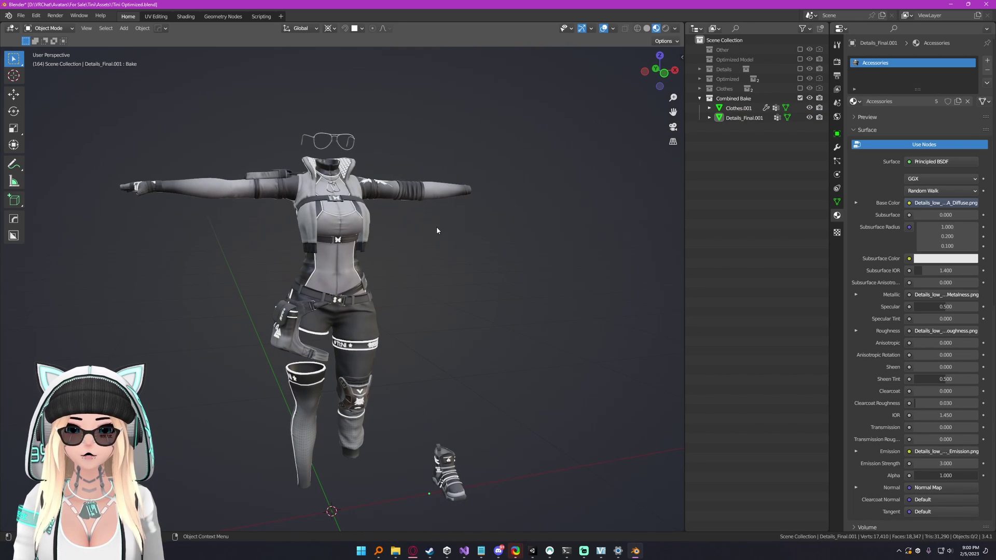
middle_click_drag(370, 238, 344, 292, "ctrl")
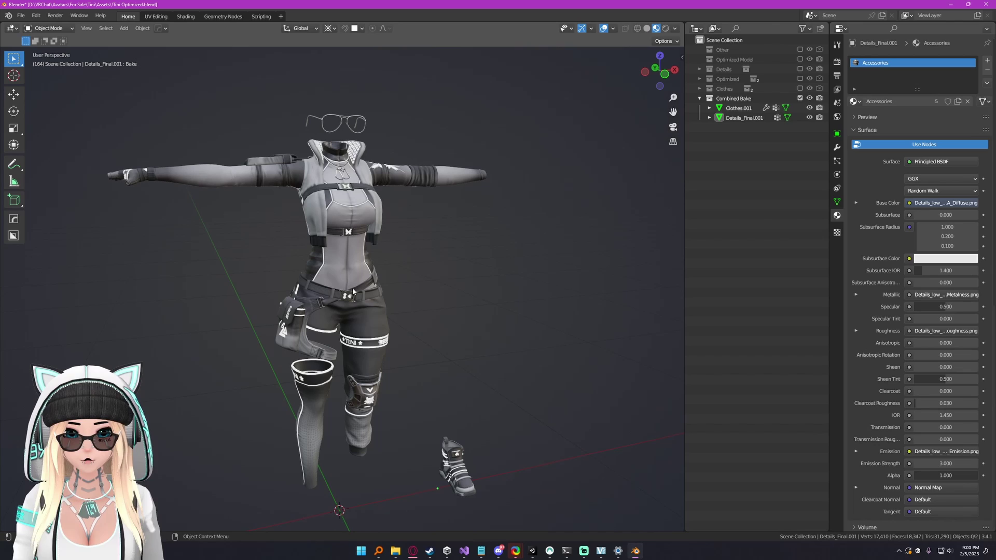
Step: Select the clothes mesh, split the 3D viewport in two, and display its material in a maximized Shader Editor
left_click(366, 238)
left_click_drag(679, 24, 422, 63)
left_click(434, 28)
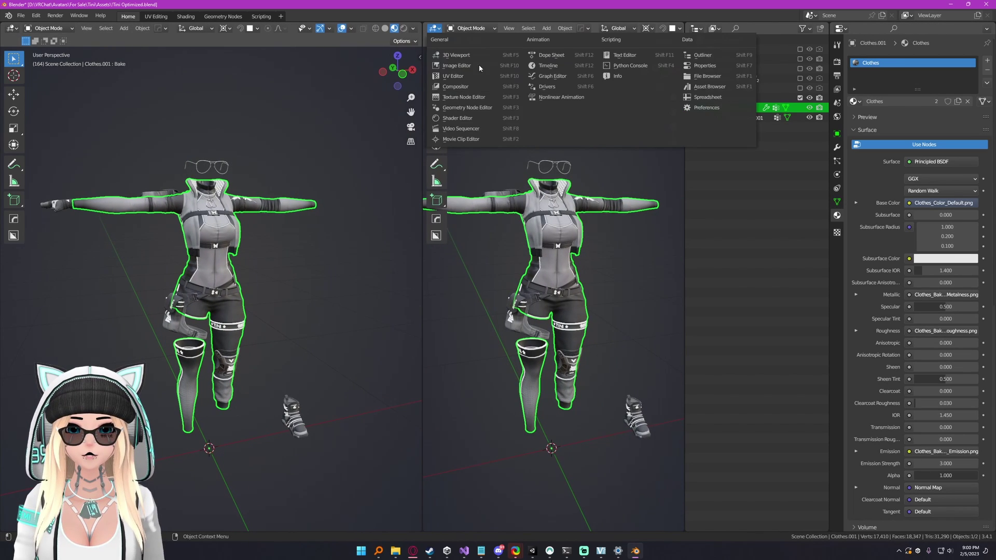
left_click(480, 119)
key("ctrl+space")
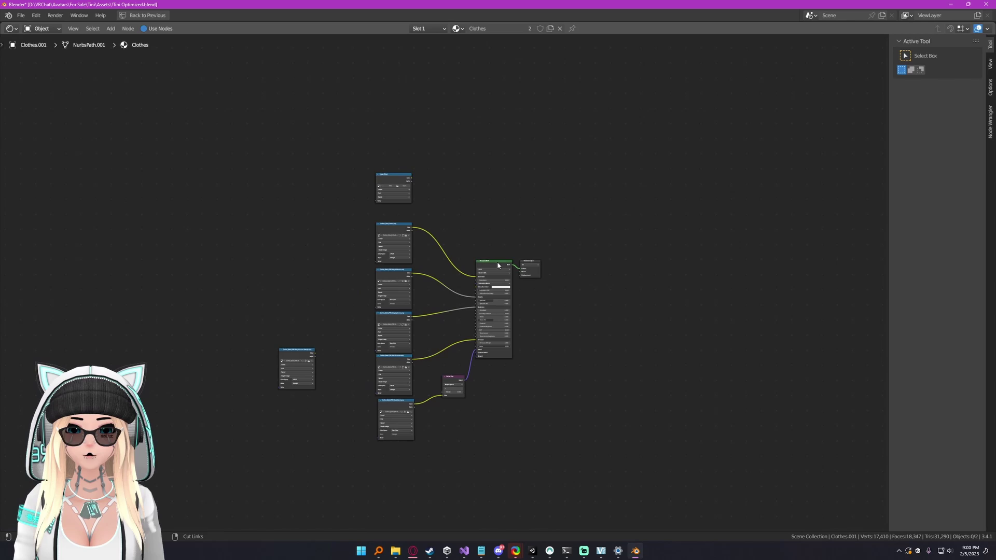
Step: Examine the Clothes material's node setup, from the color texture to the metalness and roughness maps
scroll(497, 261, "up", 2)
scroll(401, 250, "up", 2)
middle_click_drag(357, 193, 438, 252)
key("ctrl+space")
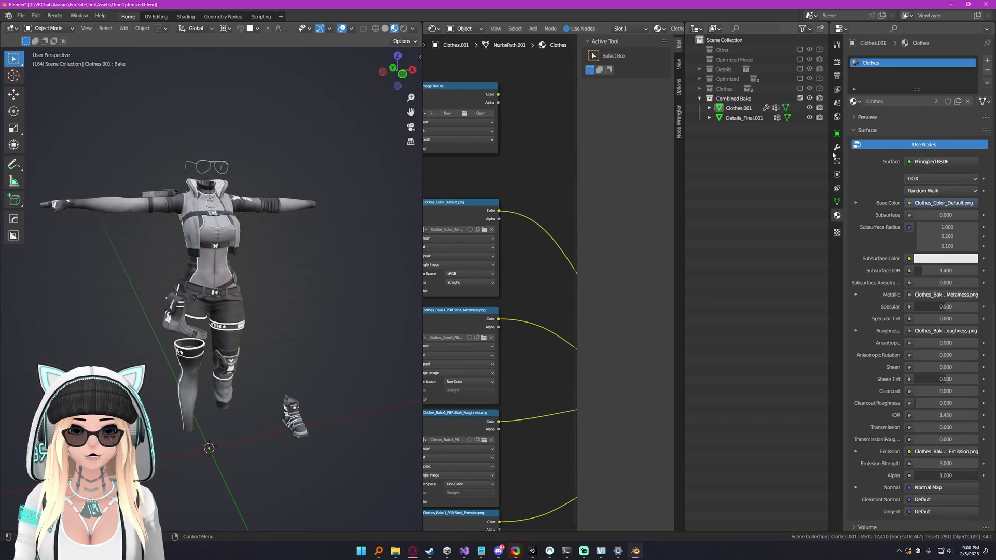
key("ctrl+space")
middle_click_drag(478, 213, 394, 113)
scroll(394, 113, "down", 1)
left_click_drag(322, 82, 534, 492)
left_click(471, 356)
scroll(398, 111, "up", 5)
middle_click_drag(435, 63, 500, 316)
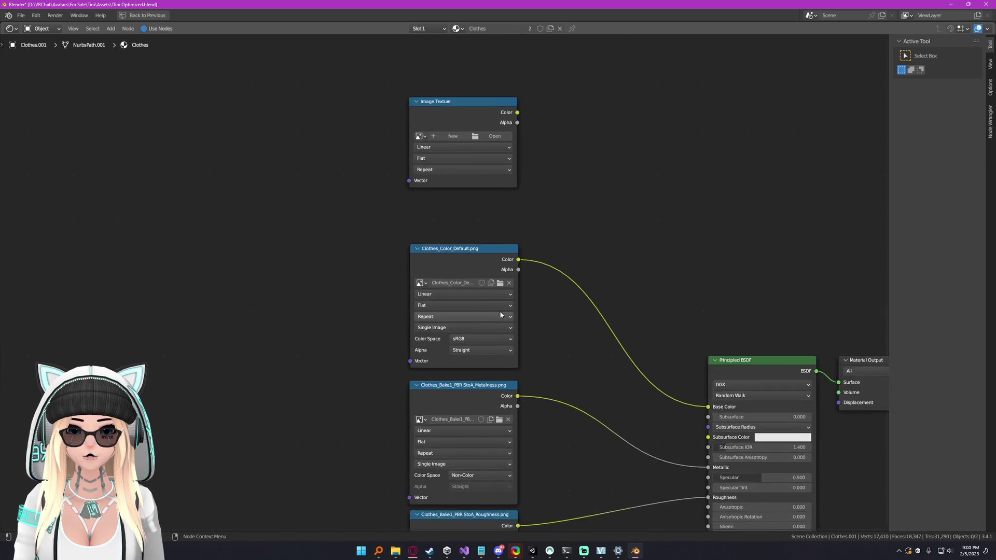
Step: Examine how the Clothes image textures feed the Principled BSDF's base color, metallic, roughness and emission inputs
scroll(559, 320, "up", 6)
scroll(560, 320, "down", 6)
middle_click_drag(668, 366, 493, 213)
scroll(389, 139, "up", 5)
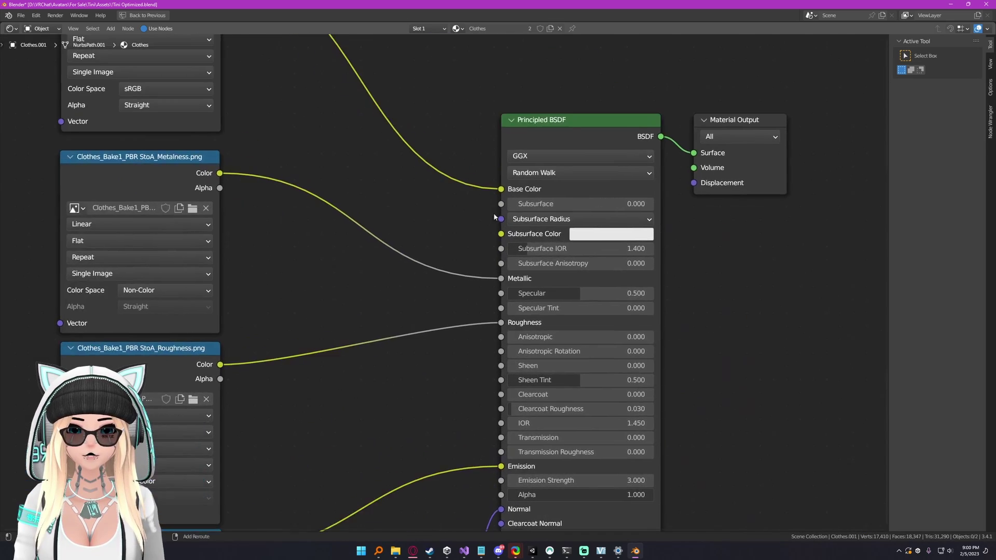
scroll(493, 213, "down", 6)
middle_click_drag(454, 171, 471, 184, "shift")
middle_click_drag(271, 108, 462, 218)
scroll(445, 252, "up", 12)
scroll(462, 218, "down", 3)
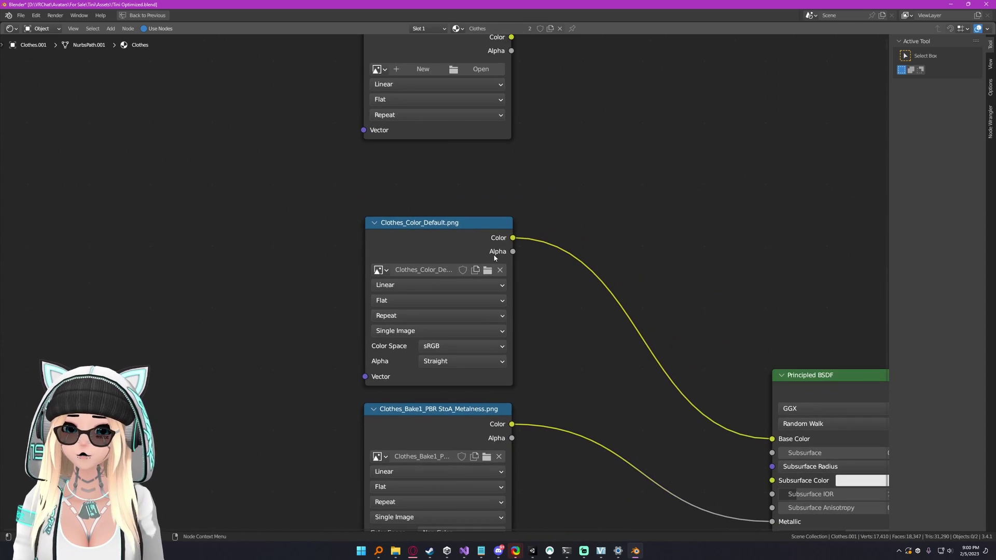
Step: Review the column of Clothes texture nodes down to the normal map, select all of them, and restore the split layout
middle_click_drag(587, 301, 518, 211)
scroll(519, 211, "down", 5)
middle_click_drag(555, 304, 558, 103)
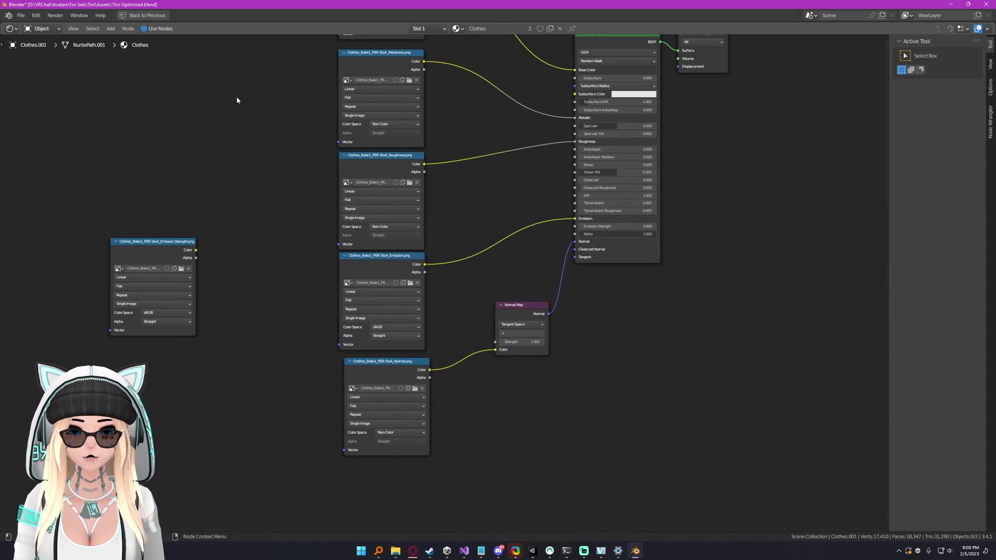
scroll(299, 98, "down", 3)
middle_click_drag(299, 98, 312, 192)
left_click_drag(316, 111, 517, 497)
left_click_drag(325, 181, 524, 494)
key("ctrl+space")
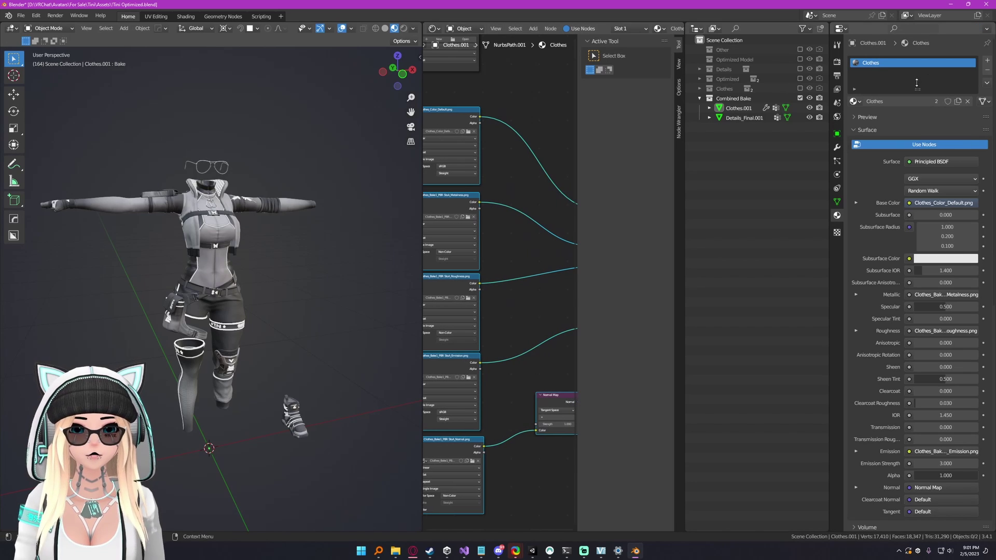
Step: Select Details_Final.001 and examine the image texture nodes of its Accessories material in the Shader Editor
left_click(744, 118)
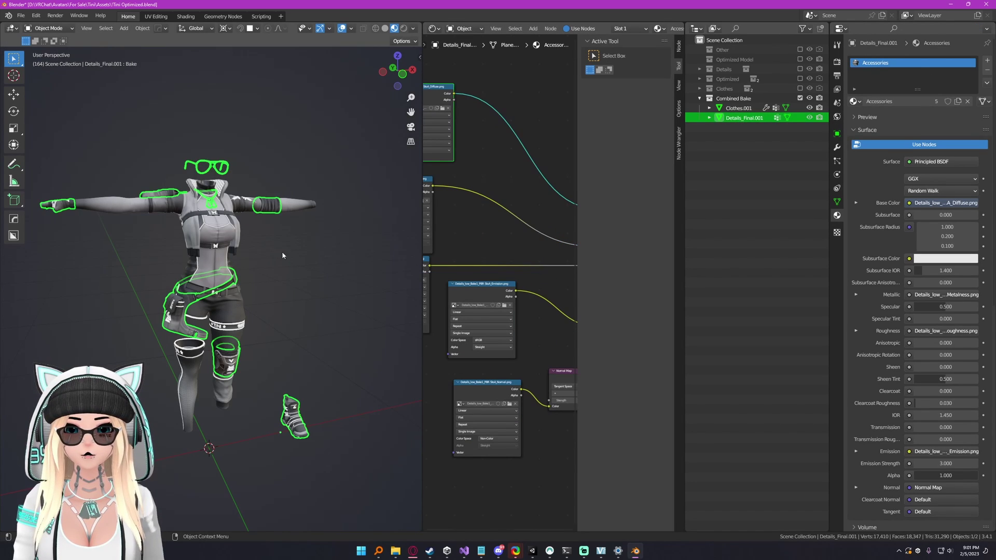
left_click(100, 94)
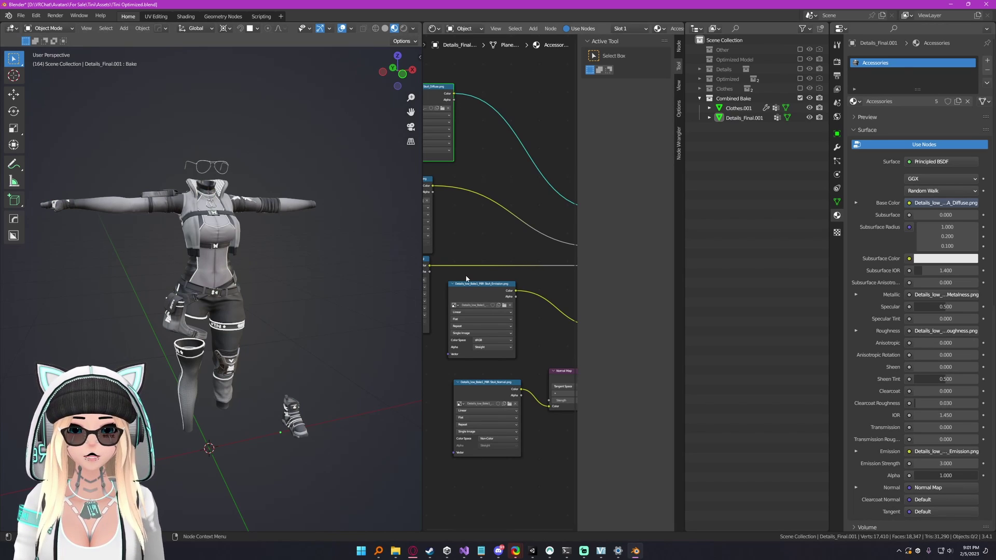
key("ctrl+space")
scroll(466, 276, "up", 3)
left_click_drag(219, 78, 519, 415)
key("ctrl+space")
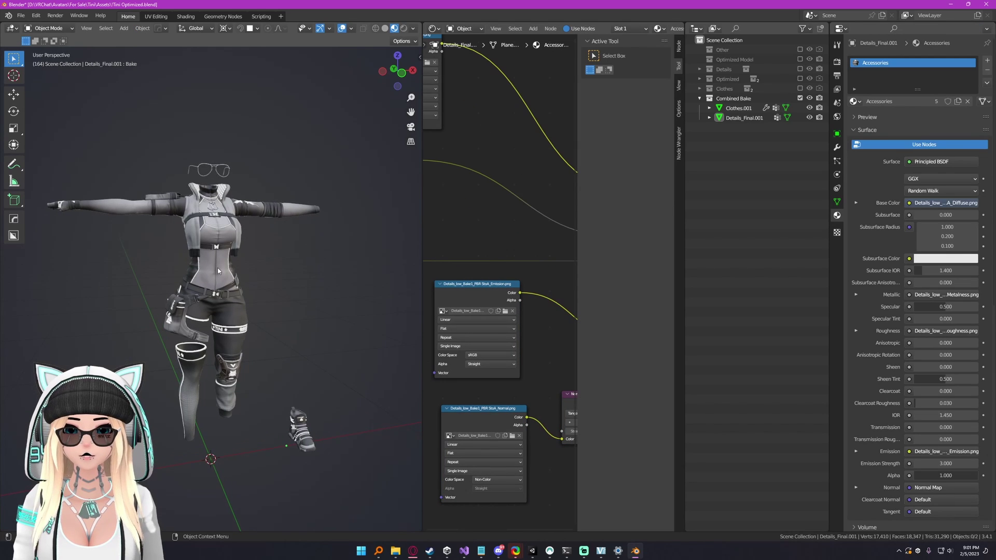
Step: Join the accessories mesh into Clothes.001 and select the combined mesh
left_click(166, 300)
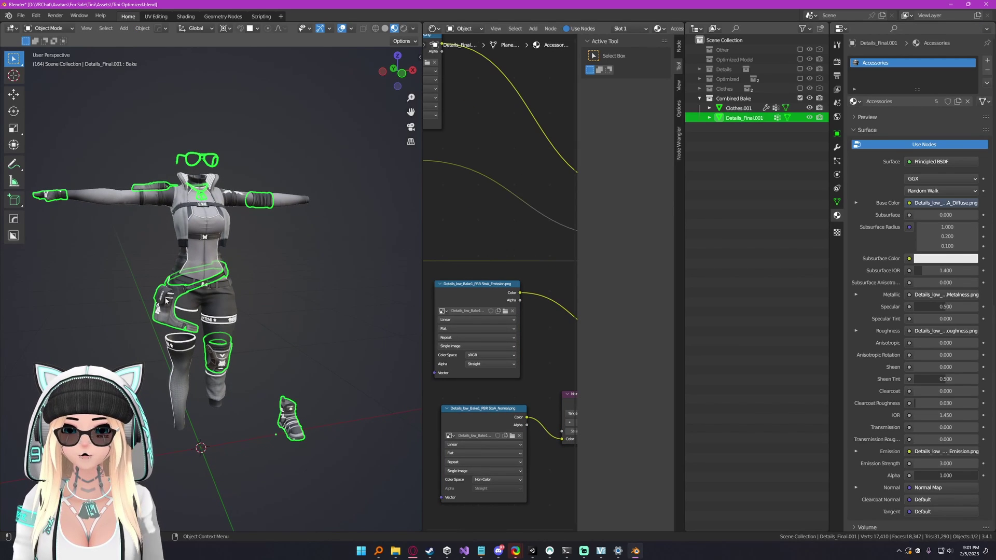
left_click(194, 304, "shift")
key("ctrl+j")
left_click(280, 289)
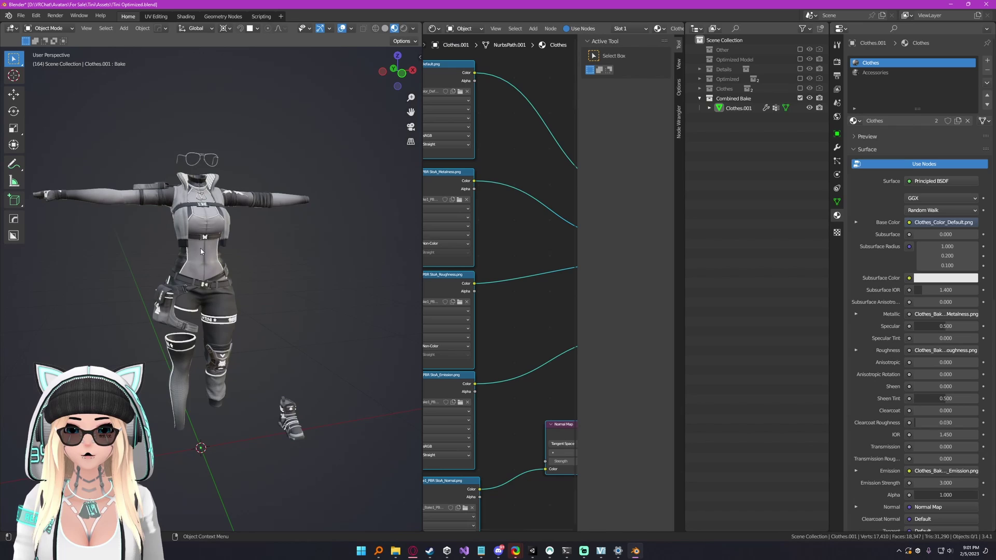
left_click(202, 252)
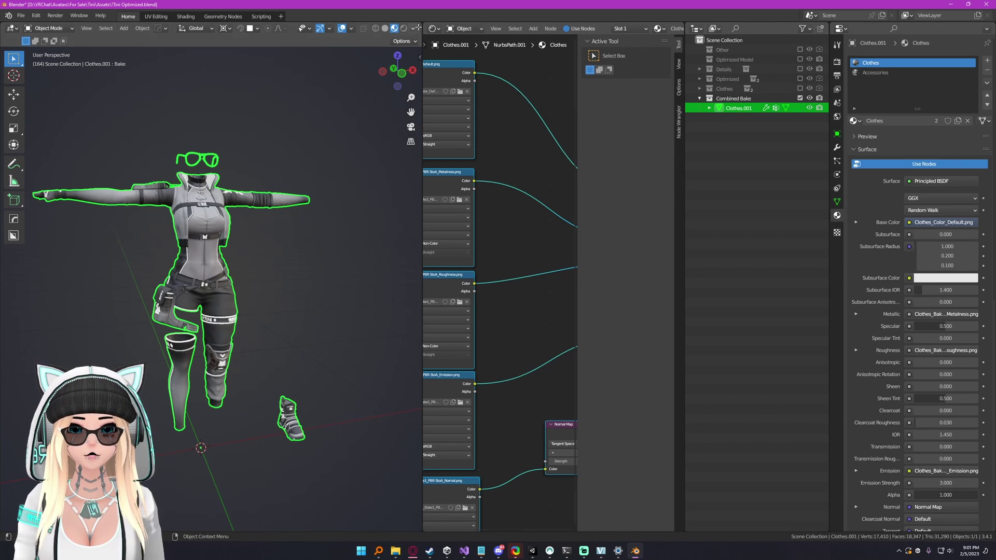
Step: Close the Shader Editor area so the 3D viewport takes up the full width again
left_click_drag(418, 28, 514, 190)
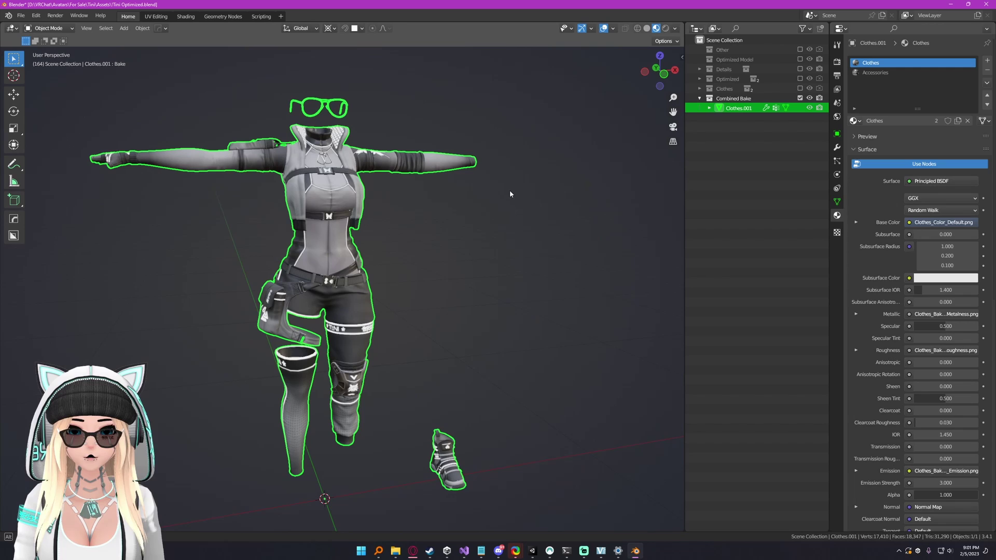
middle_click_drag(510, 191, 510, 192)
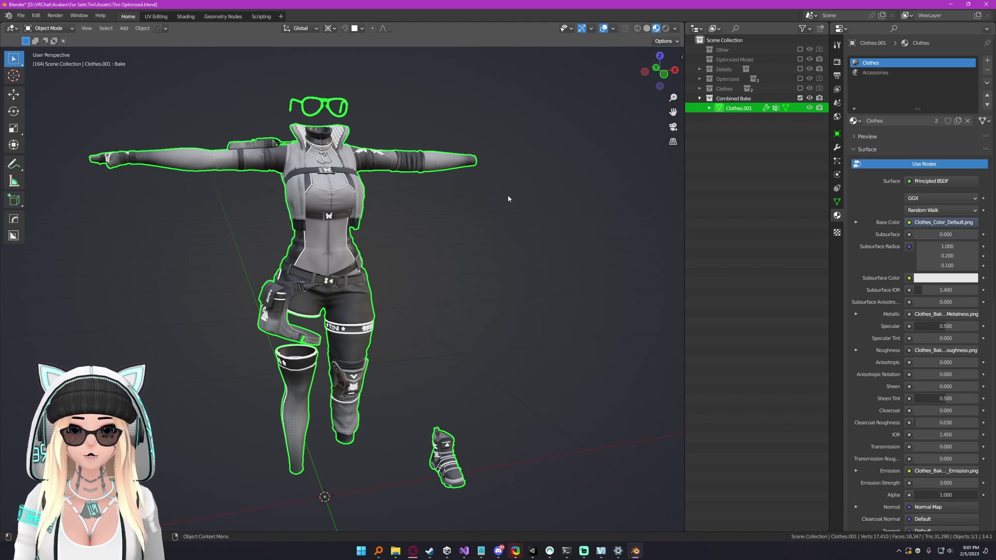
scroll(507, 208, "up", 1)
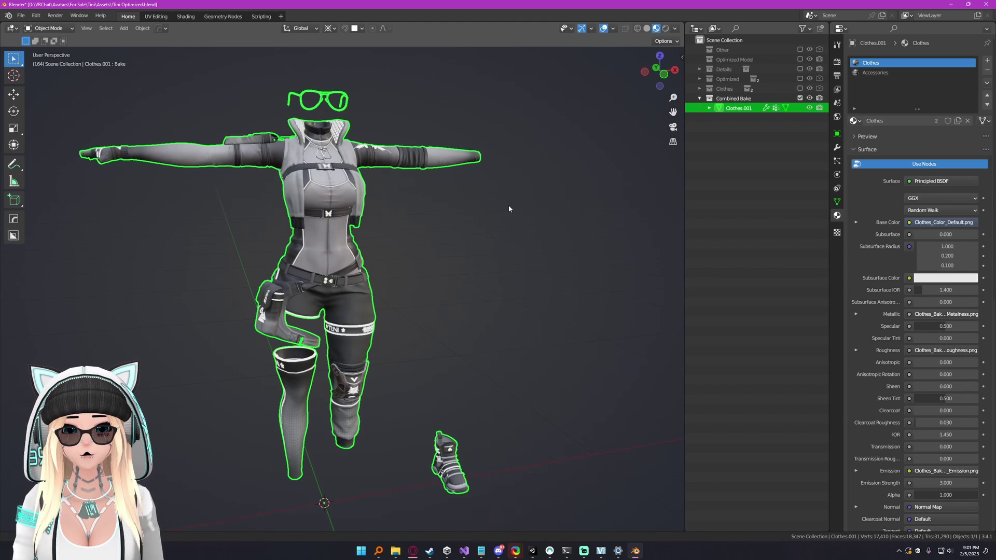
middle_click_drag(497, 208, 500, 208, "shift")
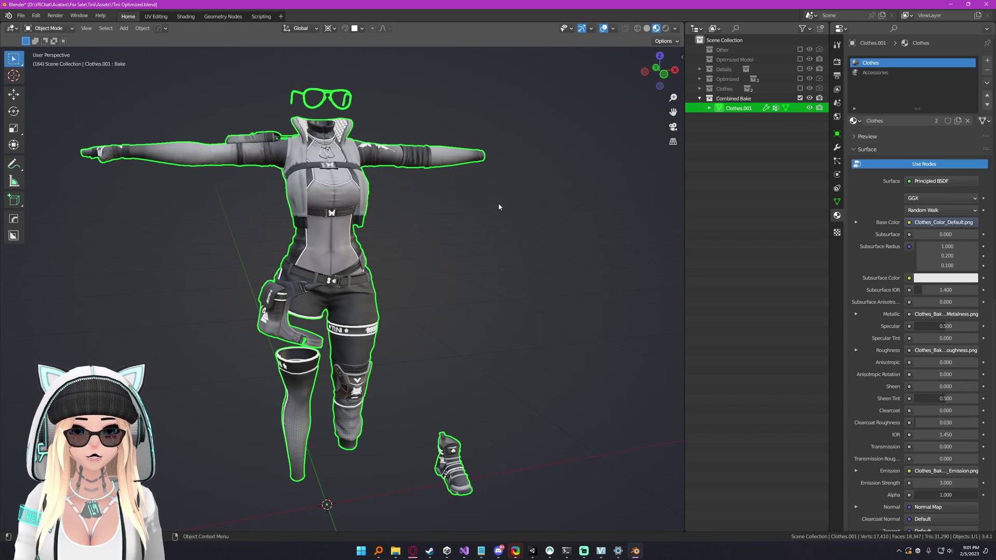
left_click(499, 206)
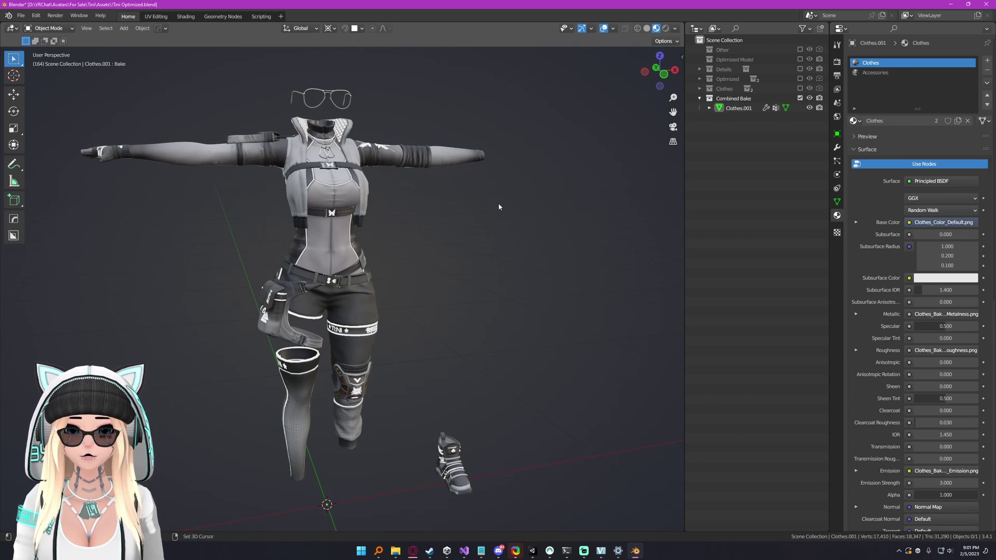
right_click(499, 206)
mouse_move(505, 169)
middle_mouse_down()
mouse_move(502, 183)
mouse_move(516, 183)
middle_mouse_up()
scroll(502, 185, "up", 1)
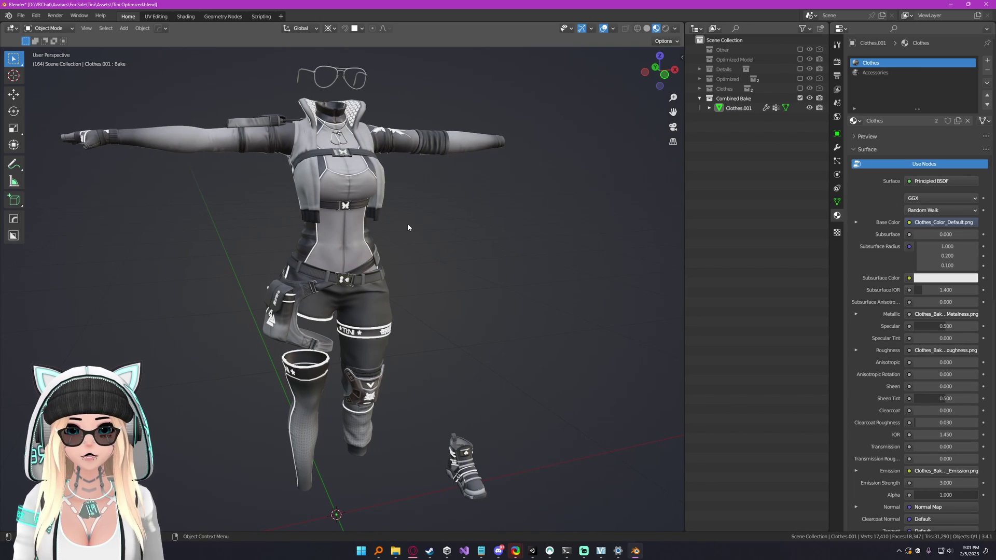
middle_click_drag(408, 224, 407, 211)
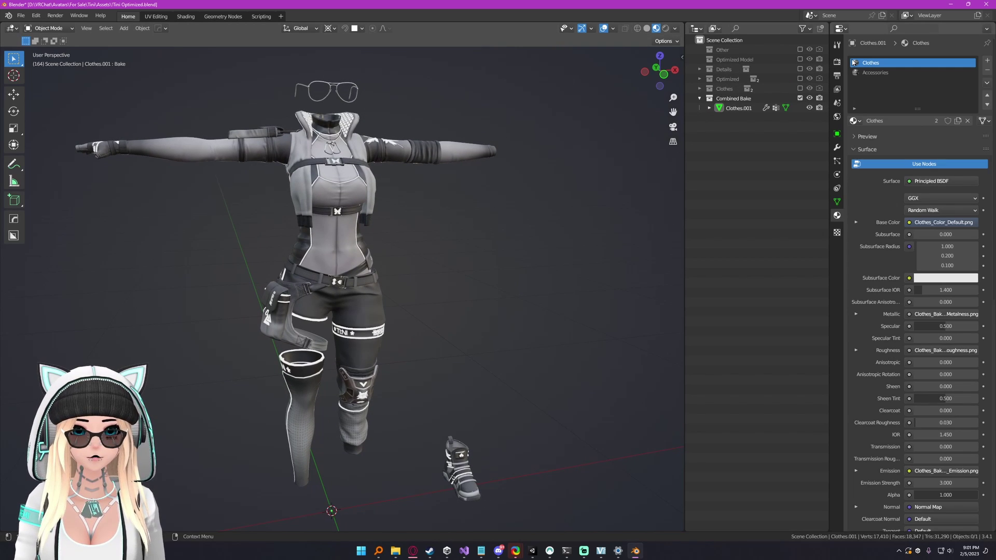
scroll(409, 210, "up", 1)
Step: Select the combined clothes mesh, add a second UV map to it and name the map Atlassed
key("a")
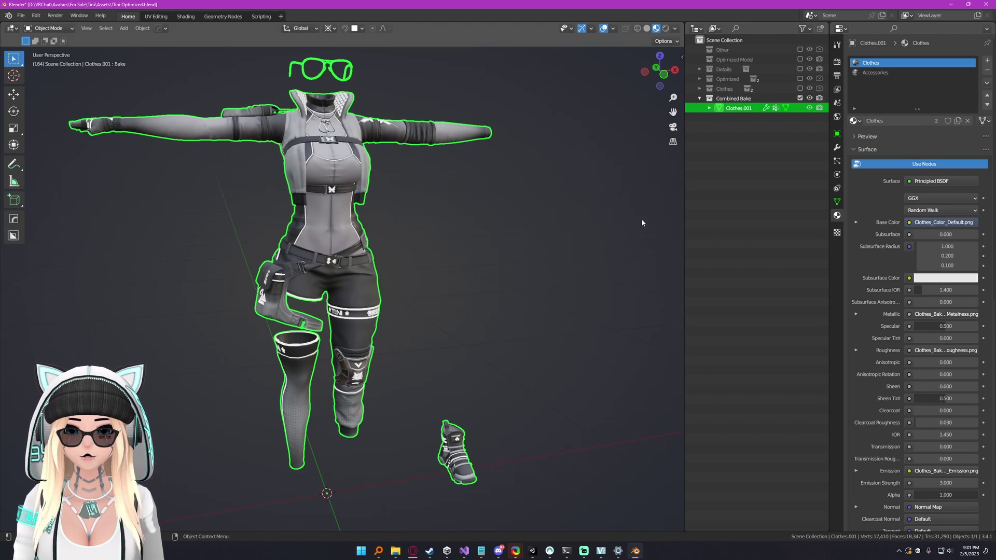
left_click(836, 201)
left_click(983, 182)
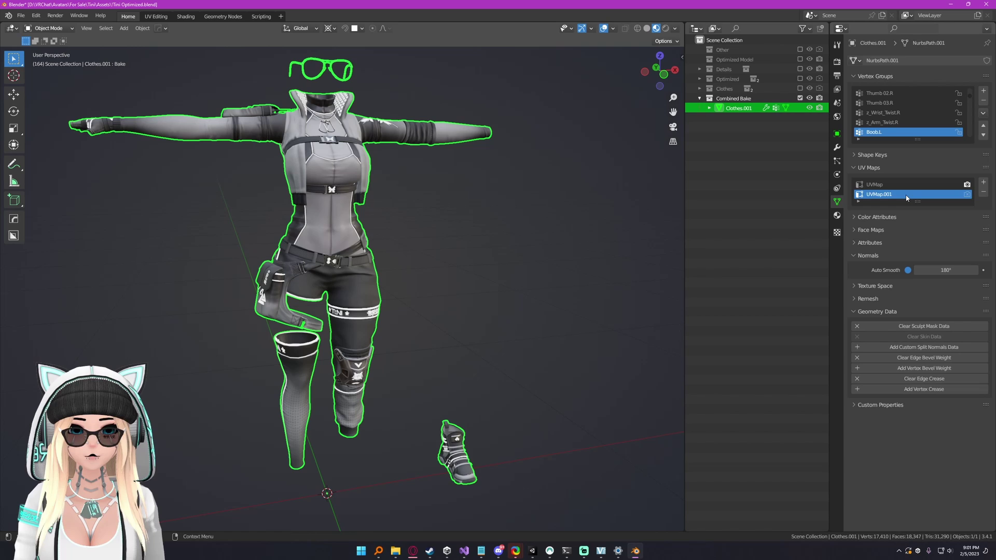
double_click(906, 195)
left_click(846, 192)
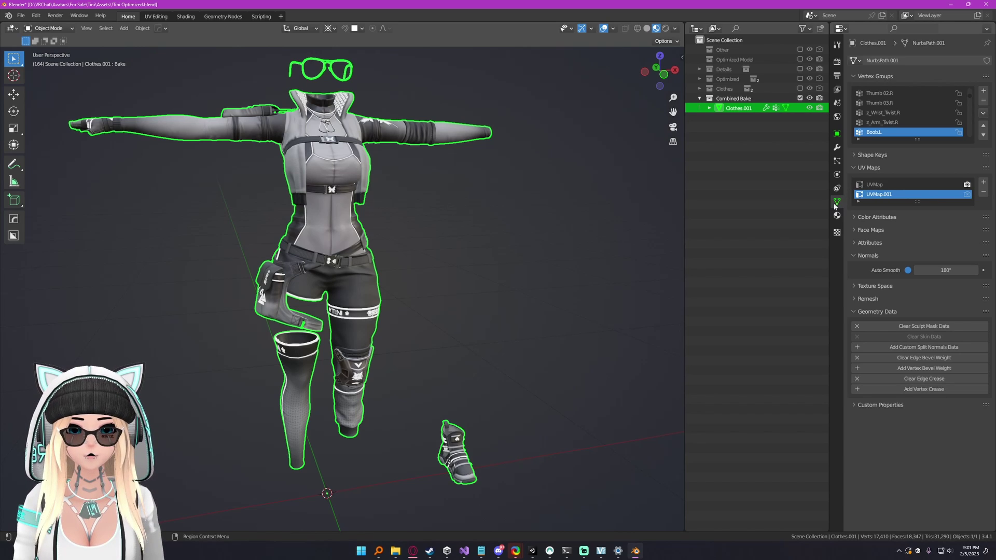
left_click(875, 77)
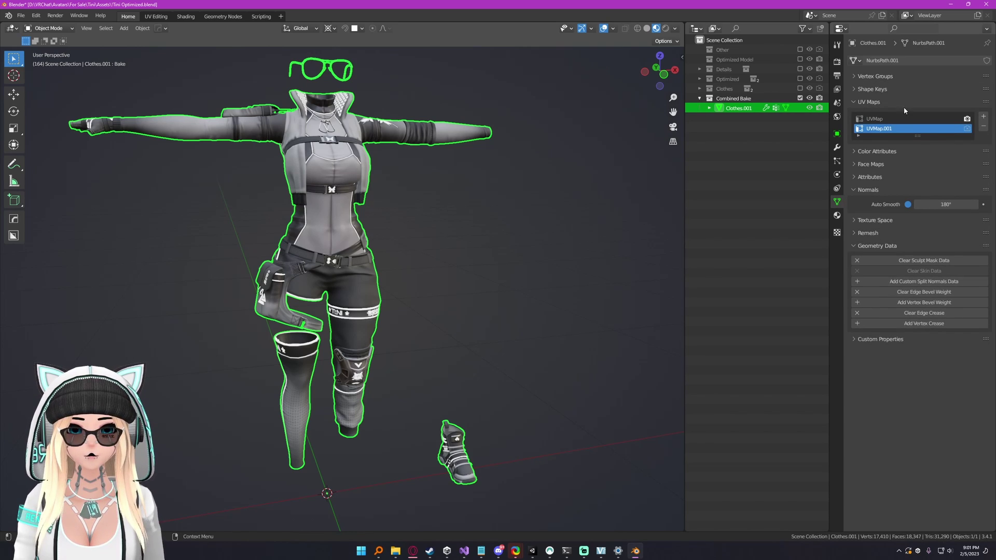
double_click(885, 131)
type("Atlassed")
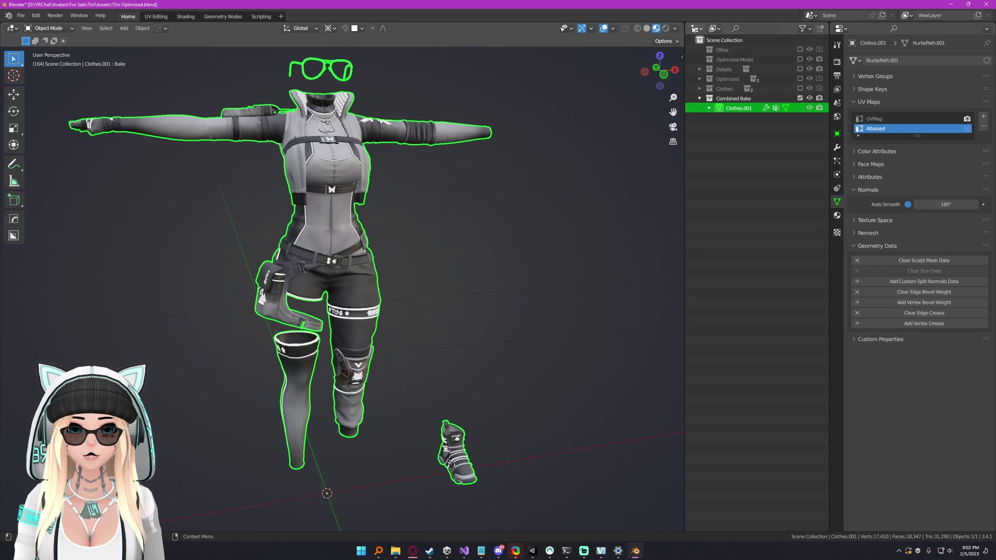
Step: Split the 3D viewport into two side-by-side areas and turn the new one into a UV Editor
left_click_drag(682, 24, 407, 24)
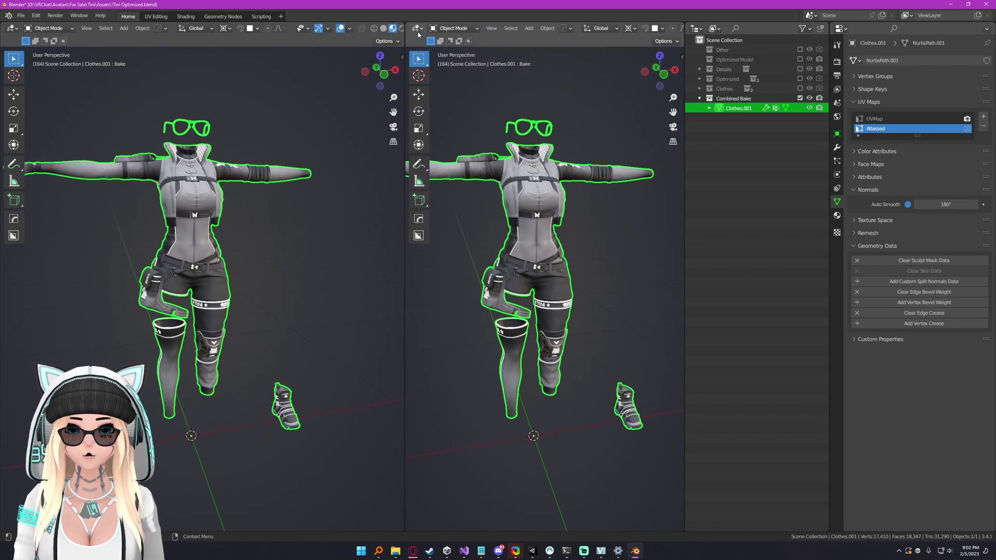
left_click(416, 28)
left_click(446, 76)
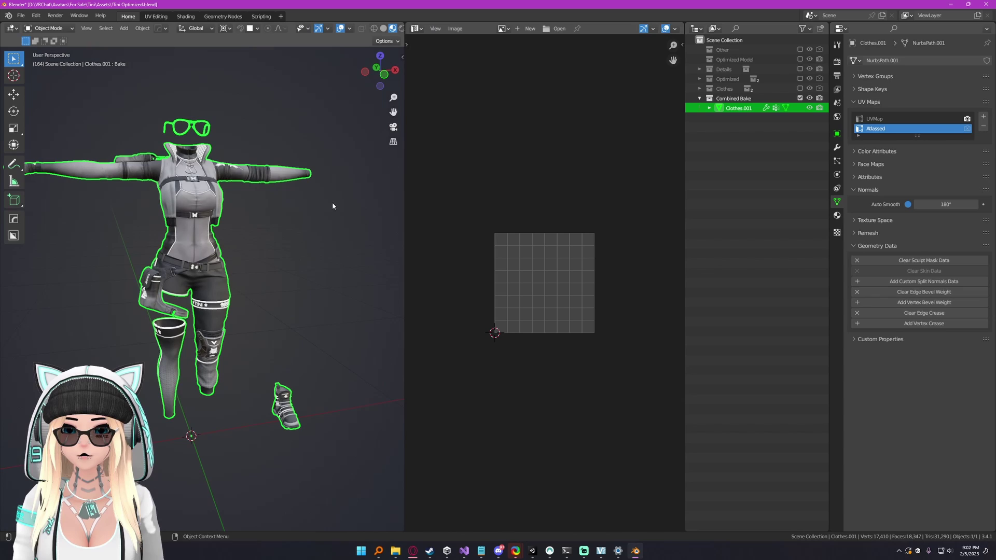
Step: Enter Edit Mode on the combined mesh, make the Basis shape key active, and select the whole mesh in edge select mode
key("Tab")
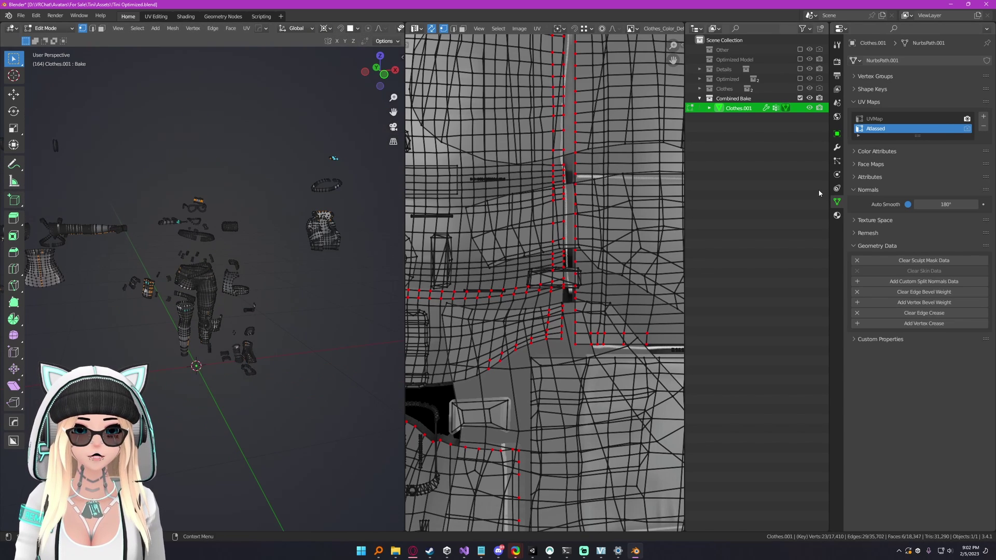
left_click(881, 89)
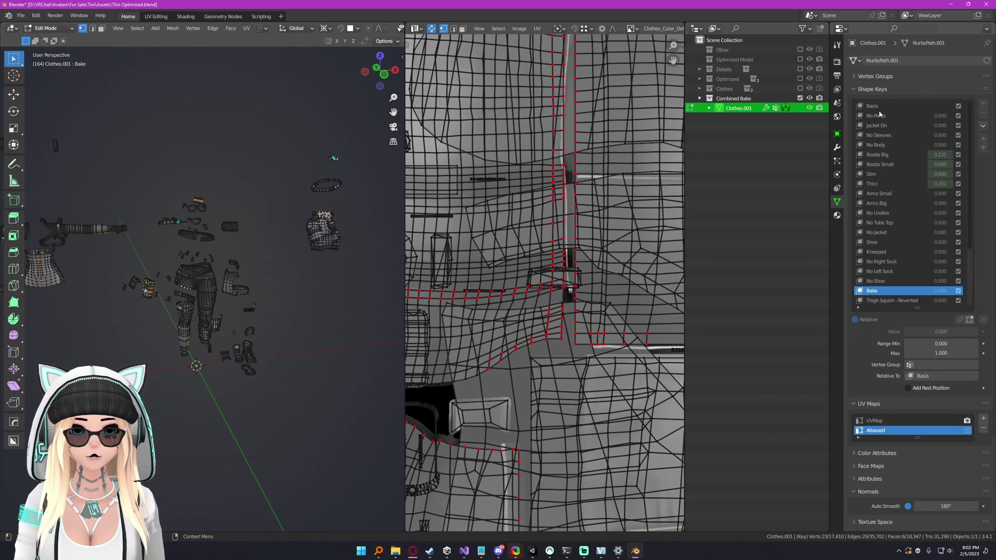
left_click(877, 107)
key("2")
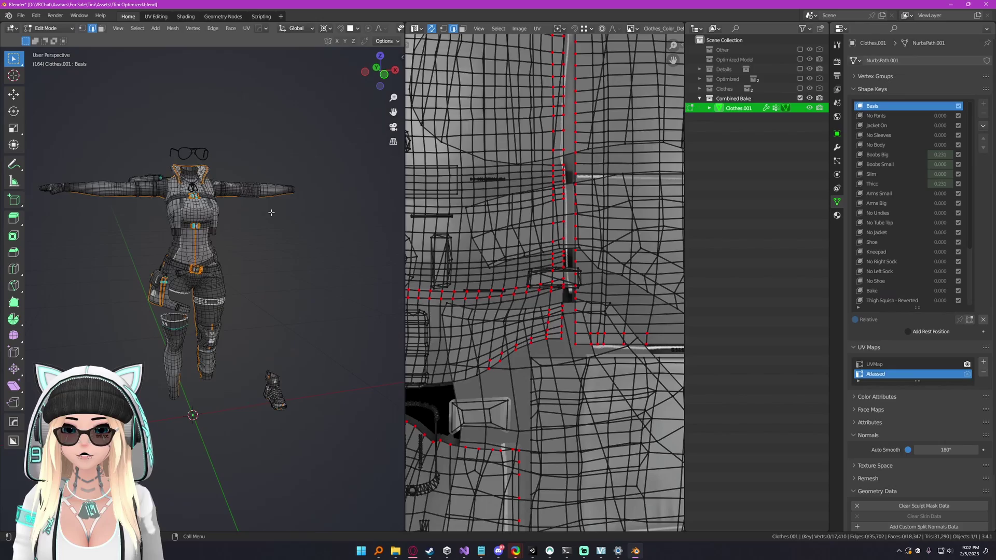
key("a")
Step: Maximize the UV Editor and apply Average Islands Scale to all UV islands of the Atlassed map
key("ctrl+space")
key("Home")
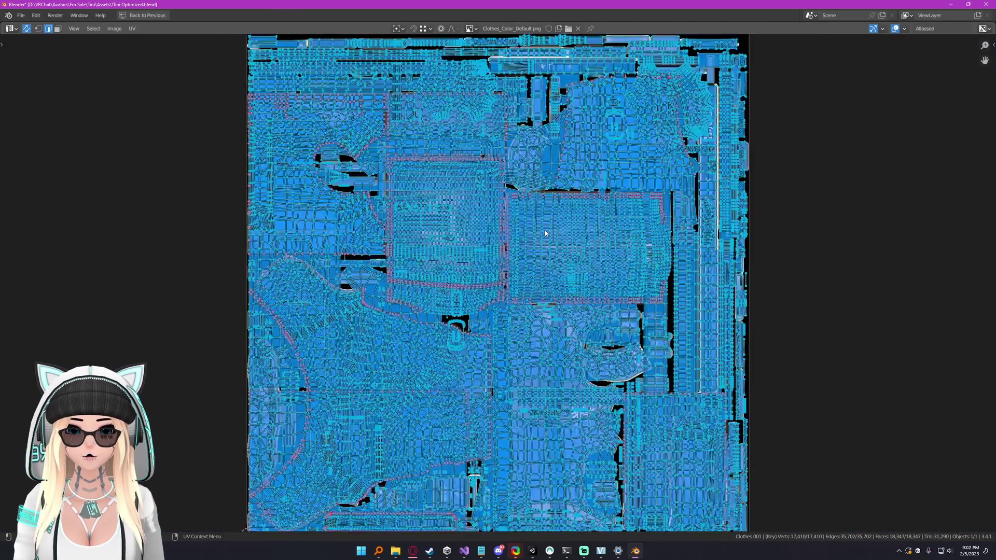
scroll(544, 229, "down", 1)
key("ctrl+space")
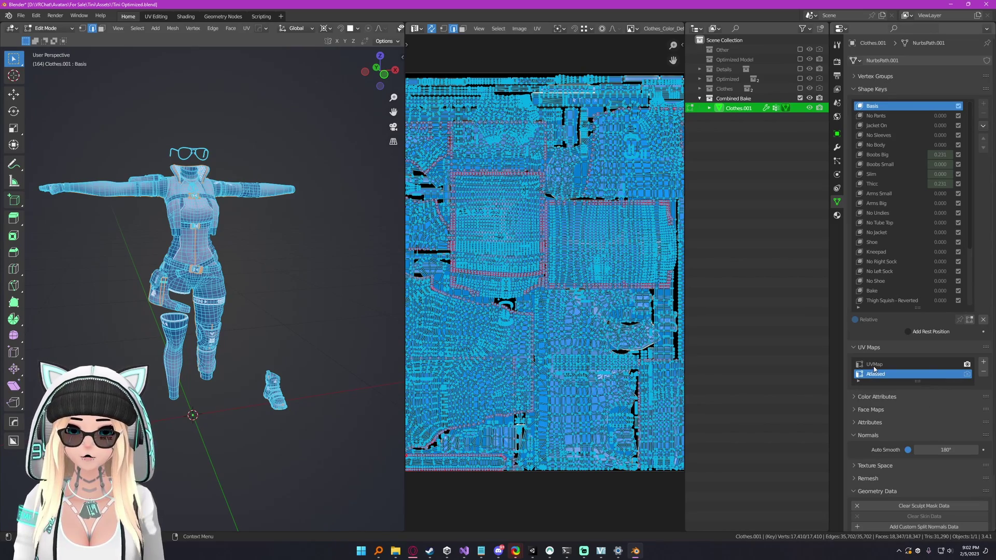
key("ctrl+space")
key("Home")
scroll(574, 329, "down", 1)
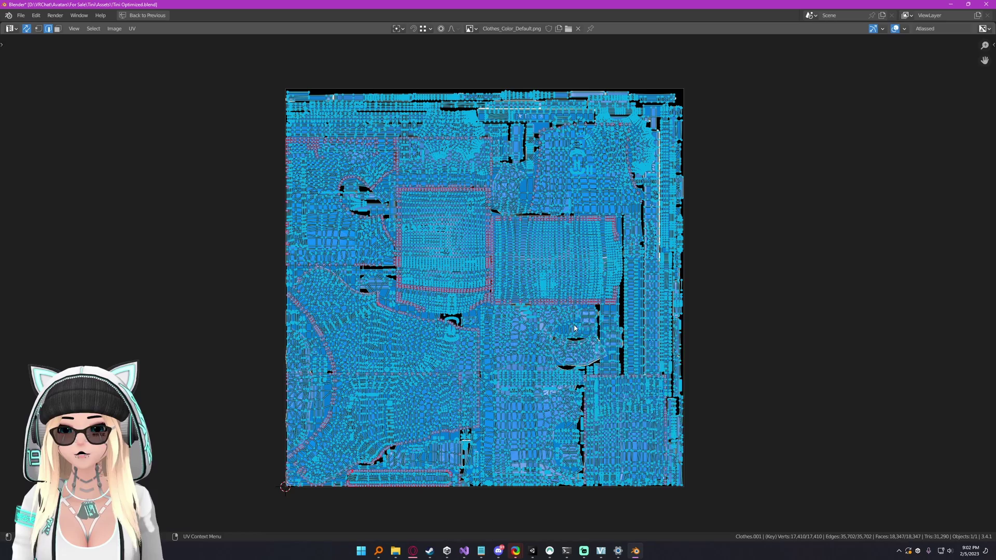
key("F3")
type("ave")
key("Return")
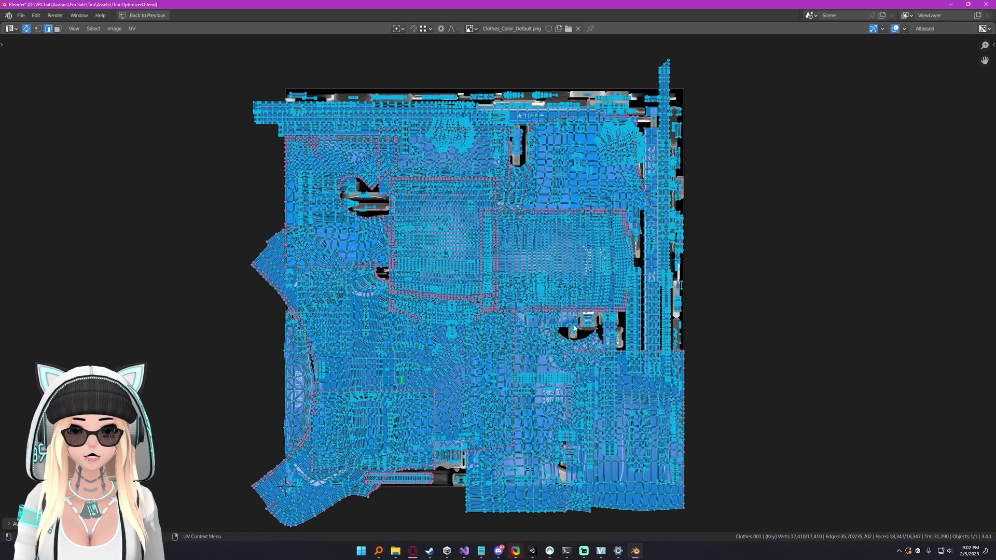
Step: Examine the rescaled UV islands alongside the full combined mesh in the 3D viewport
middle_click_drag(665, 294, 662, 294)
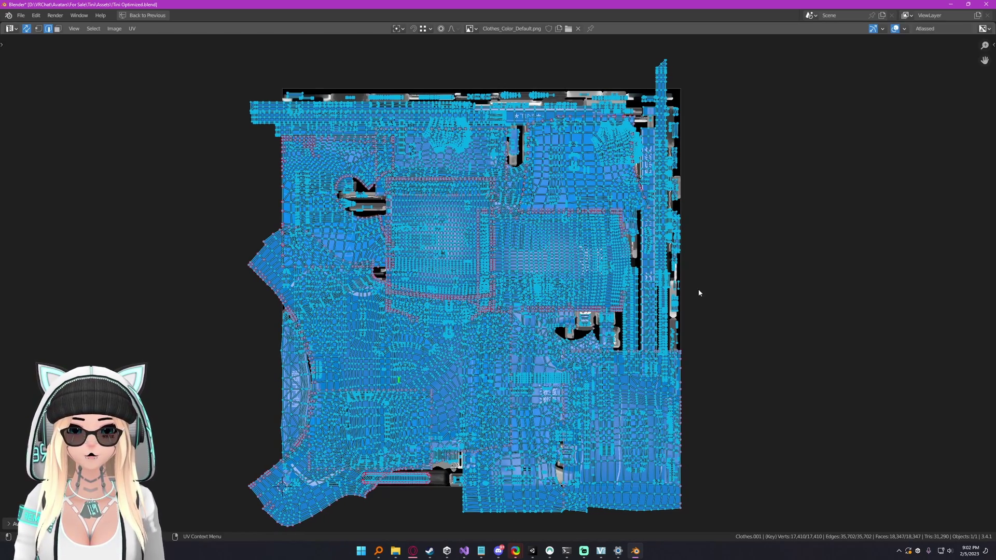
key("ctrl+space")
key("ctrl+space")
scroll(390, 266, "up", 4)
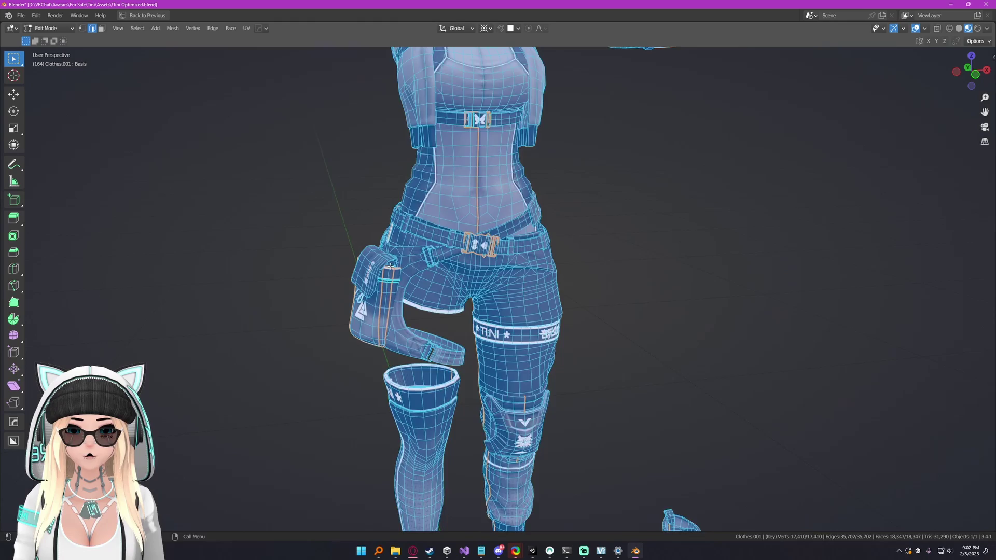
scroll(390, 266, "down", 5)
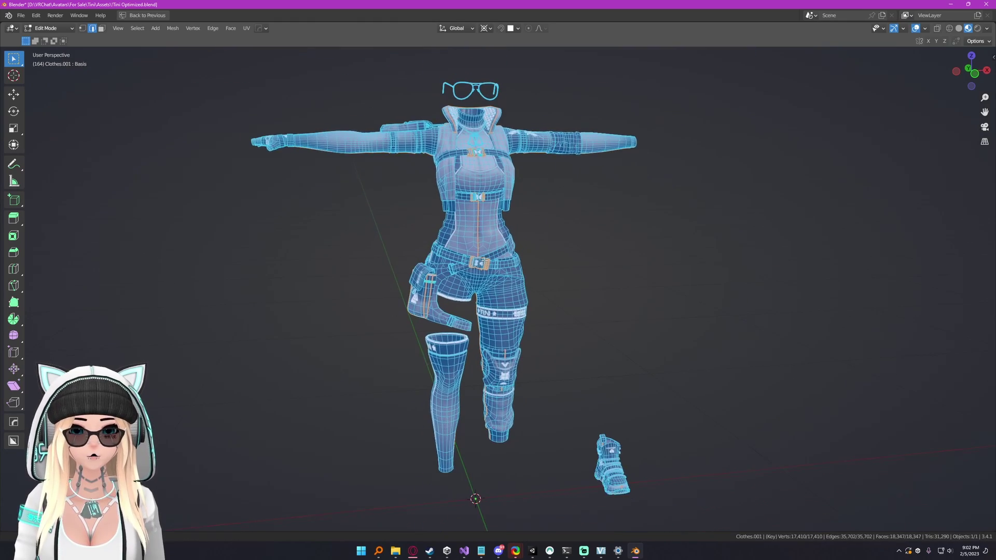
middle_click_drag(485, 260, 534, 259)
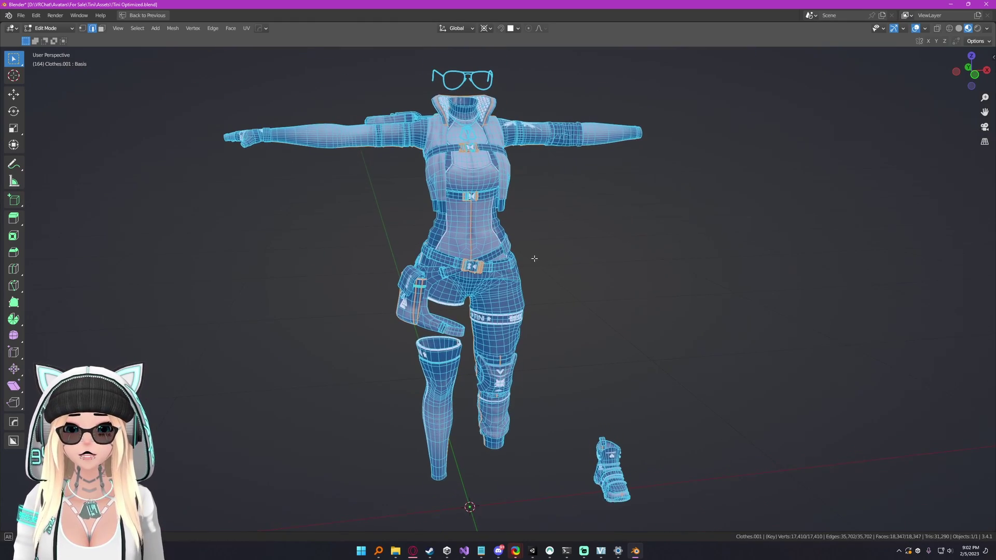
key("ctrl+space")
key("ctrl+space")
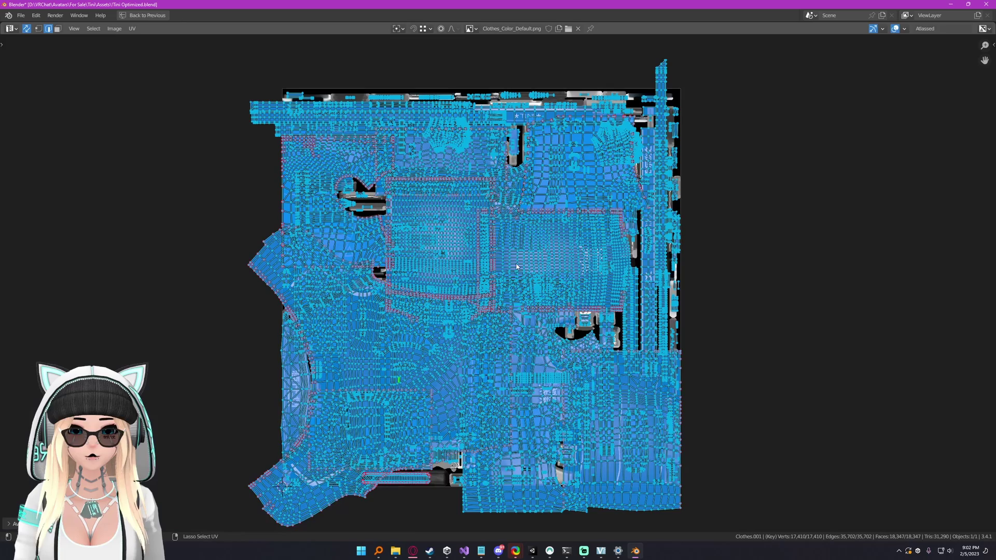
scroll(516, 267, "up", 1)
scroll(516, 266, "down", 1)
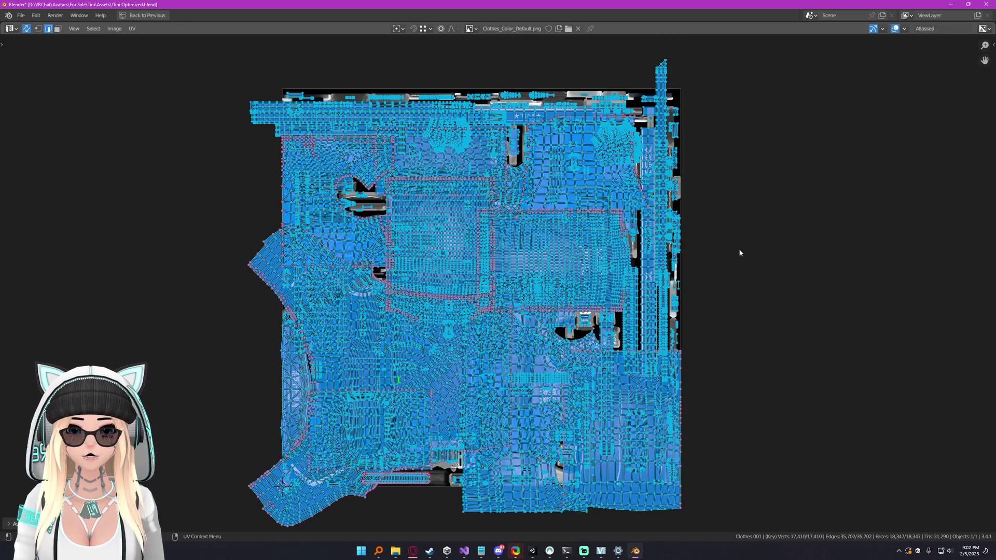
middle_click_drag(575, 259, 572, 252)
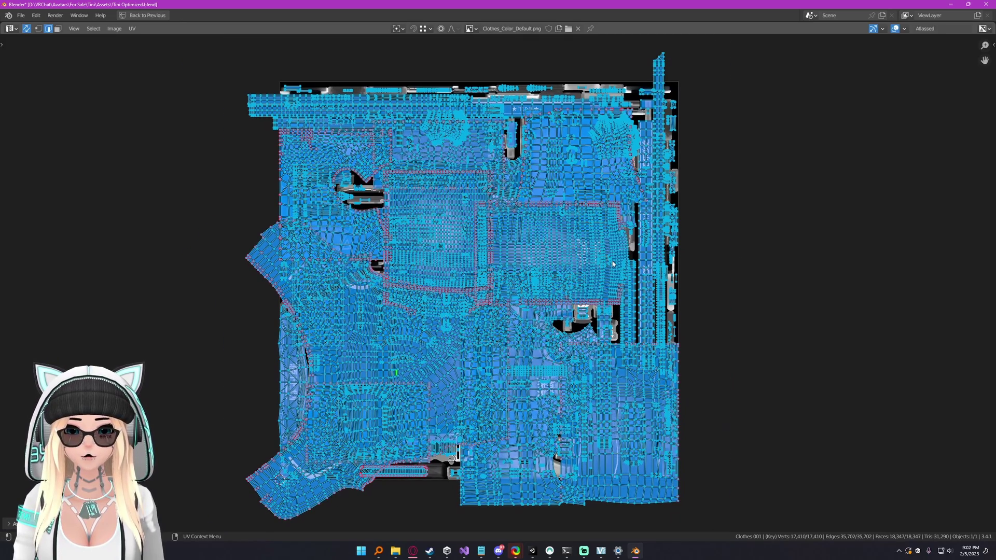
Step: Pack all the UV islands of the Atlassed map into the UV square with spacing between them
key("F3")
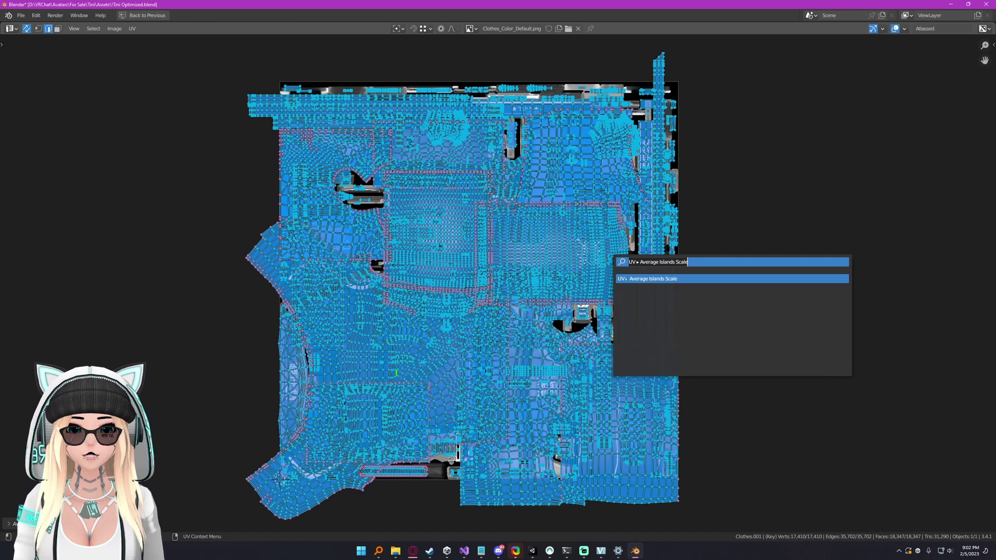
type("pack")
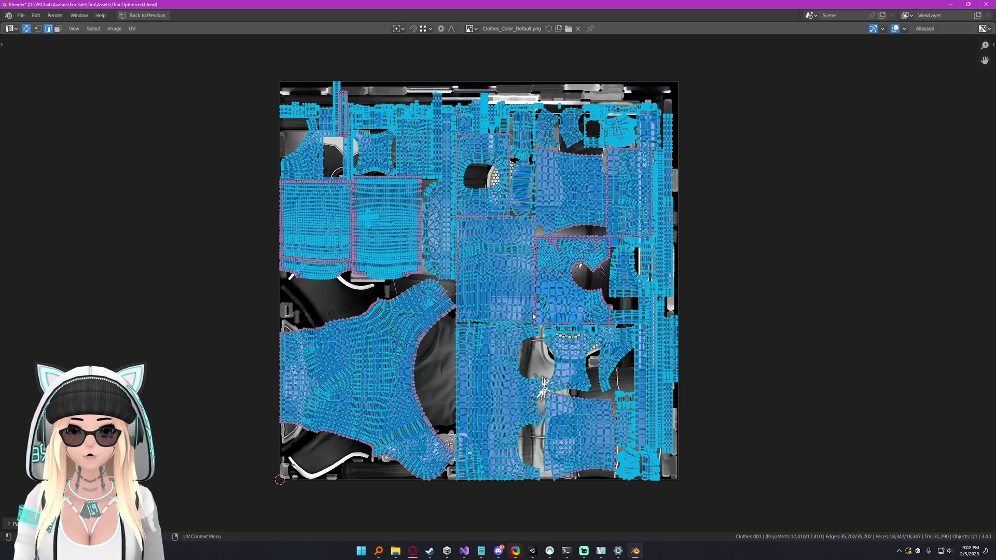
scroll(532, 316, "up", 6)
scroll(327, 135, "down", 8)
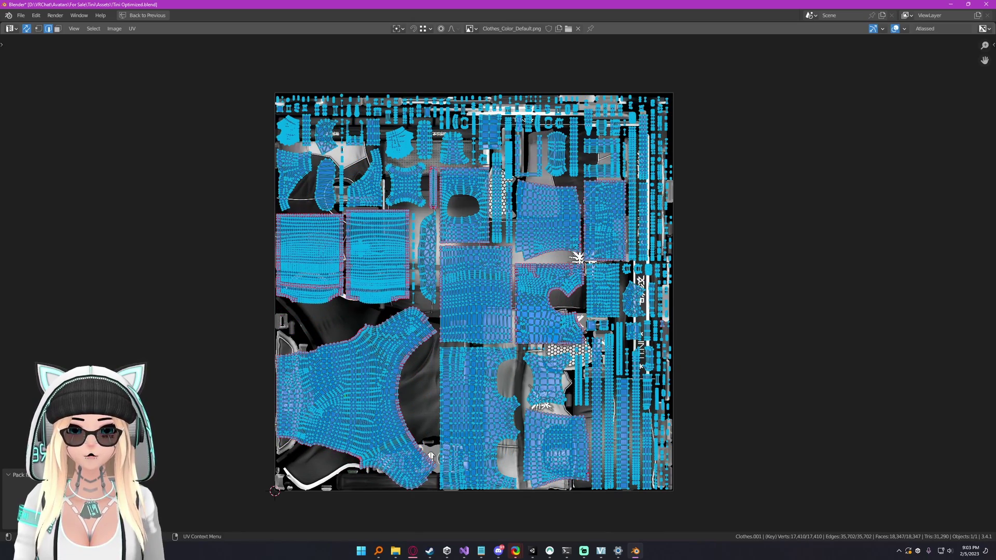
scroll(467, 311, "up", 4)
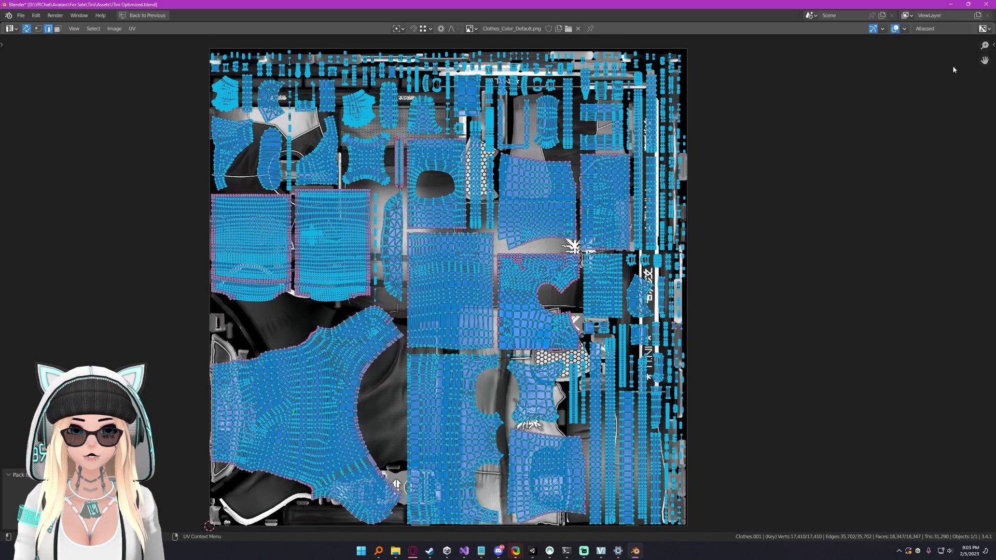
Step: Show the UVPackmaster3 add-on's packing options beside the packed UV layout
left_click(991, 46)
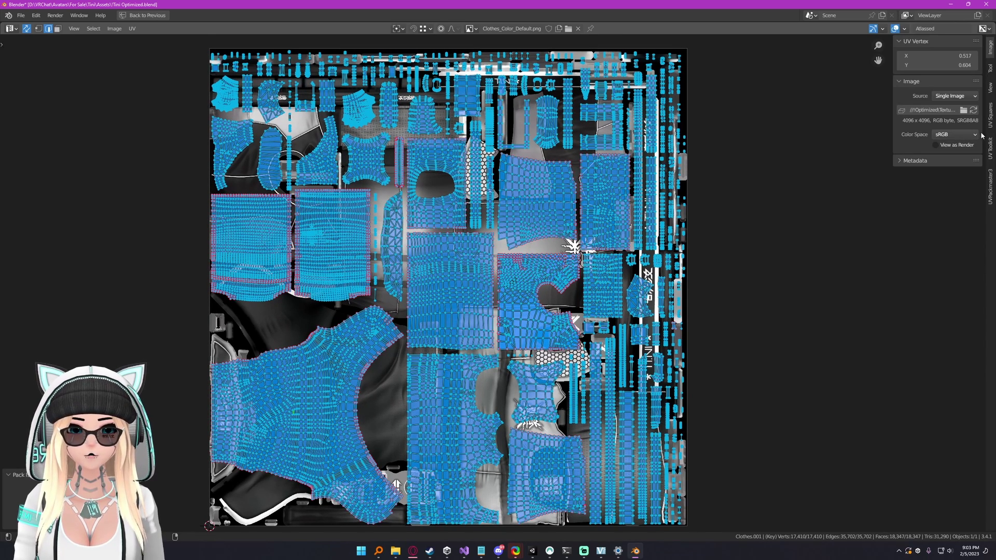
left_click(988, 189)
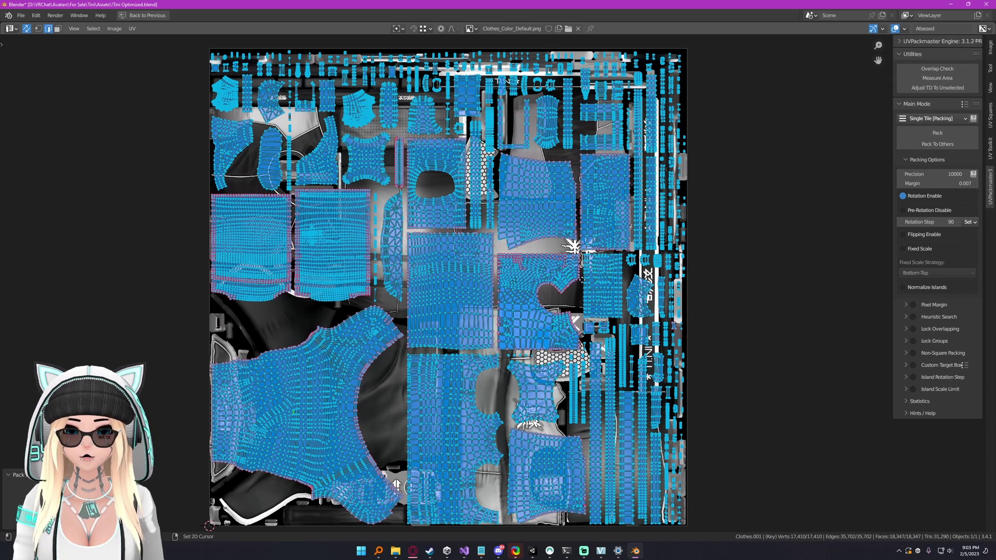
middle_click_drag(579, 284, 586, 281)
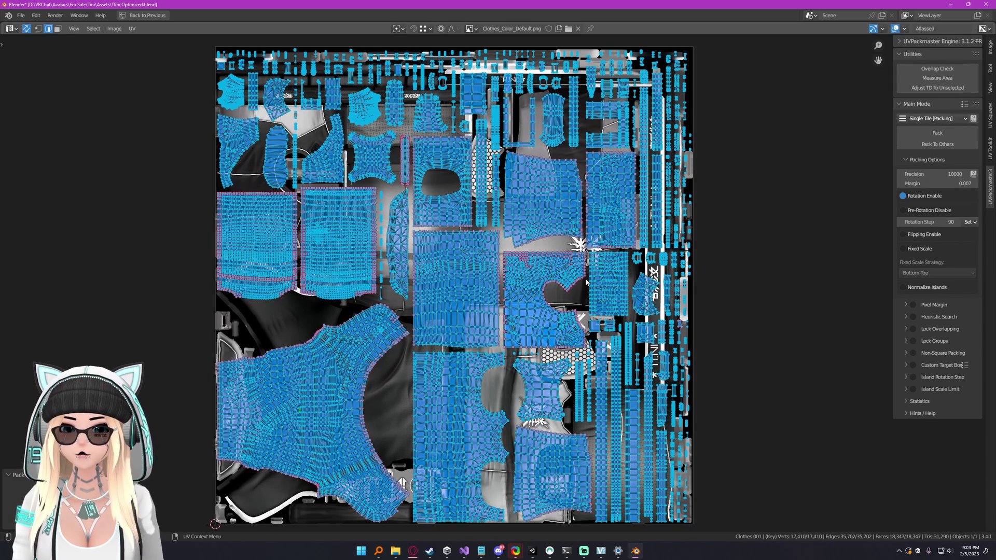
middle_click_drag(586, 281, 586, 280, "ctrl")
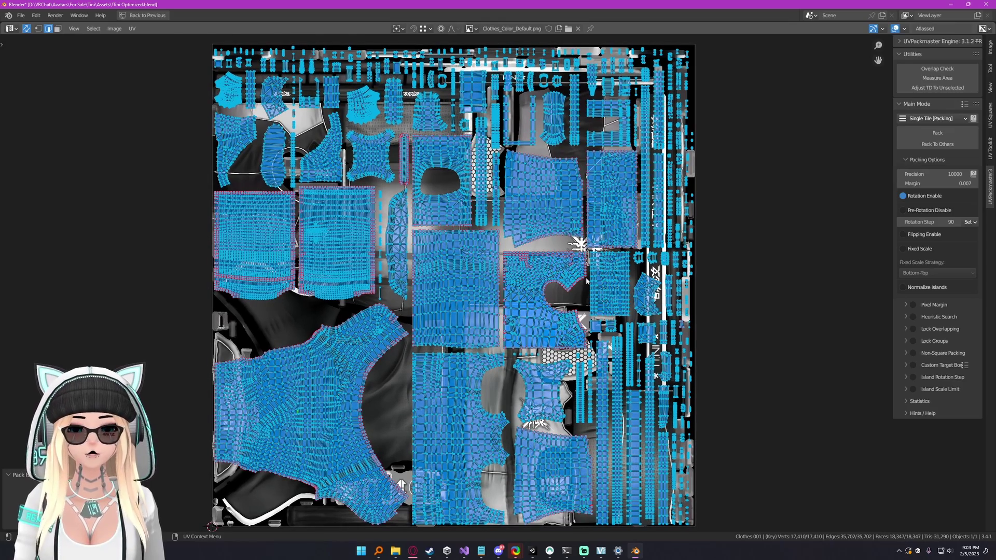
key("g")
right_click(432, 241)
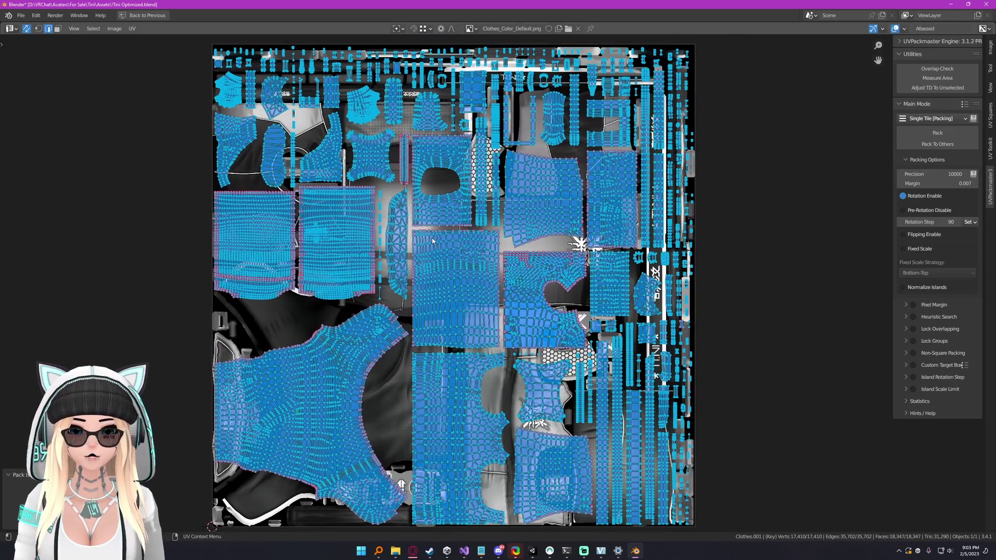
middle_click_drag(453, 264, 450, 264)
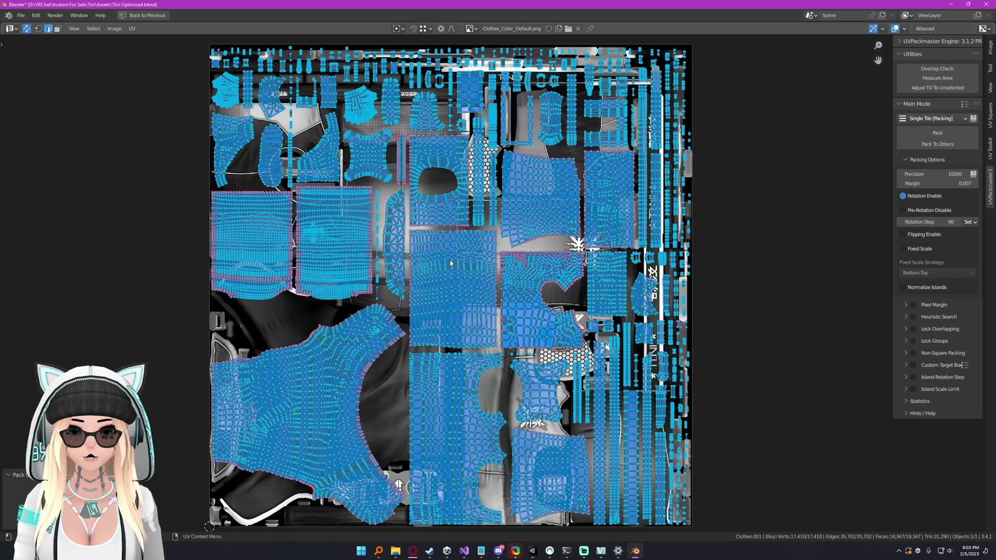
Step: Repack all UV islands of the Atlassed map with UVPackmaster3 in Single Tile mode and deselect all the UVs
left_click(937, 133)
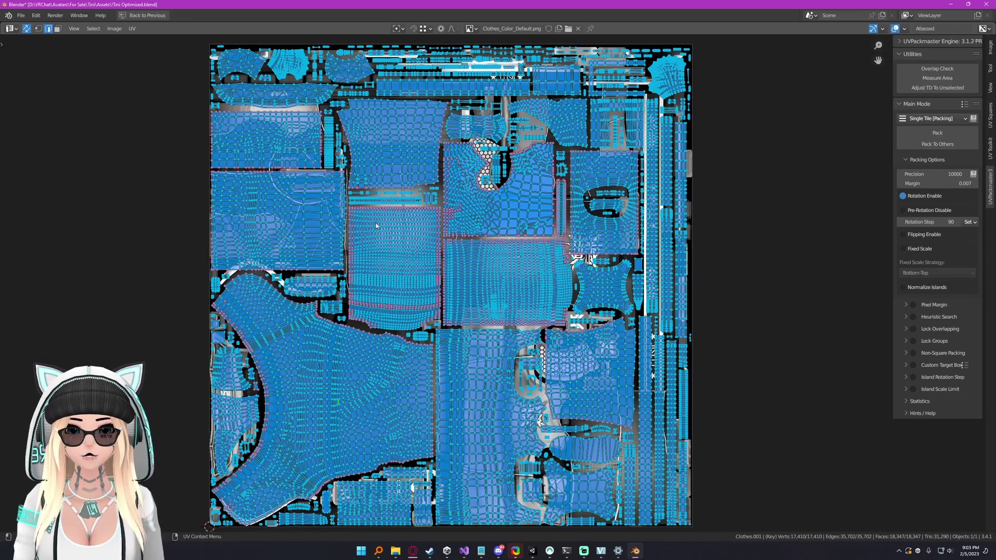
middle_click_drag(376, 226, 502, 392, "shift")
scroll(297, 313, "up", 8)
middle_click_drag(298, 313, 534, 263, "shift")
scroll(545, 289, "down", 10)
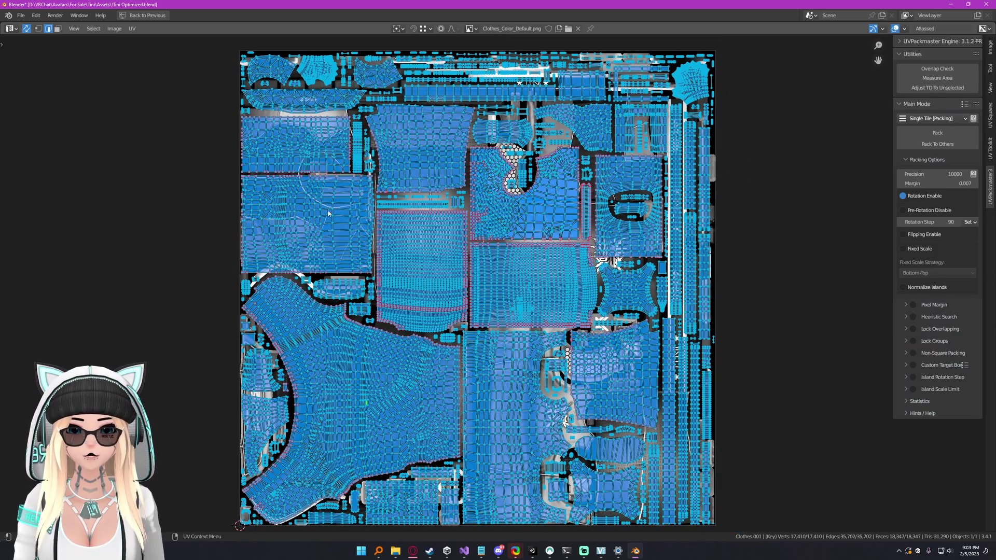
key("alt+a")
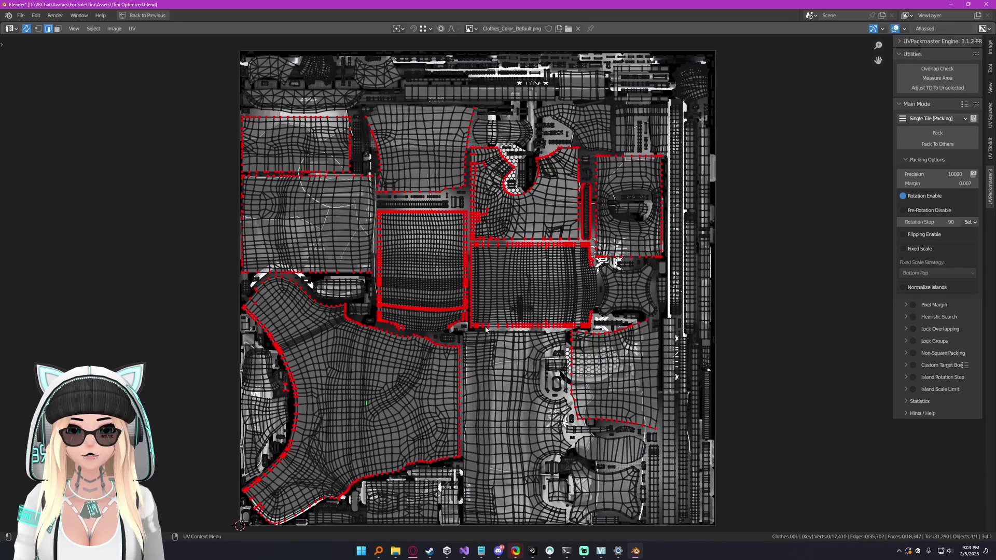
Step: Compare the packed UV layout with the full combined mesh in the 3D viewport
key("ctrl+space")
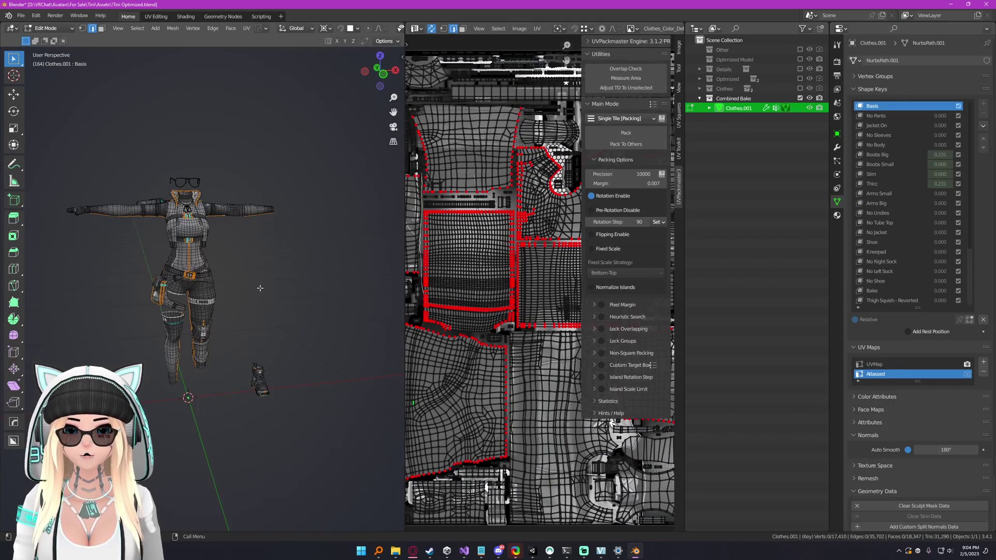
scroll(260, 289, "up", 2)
key("ctrl+space")
scroll(544, 300, "down", 2)
scroll(544, 301, "up", 2)
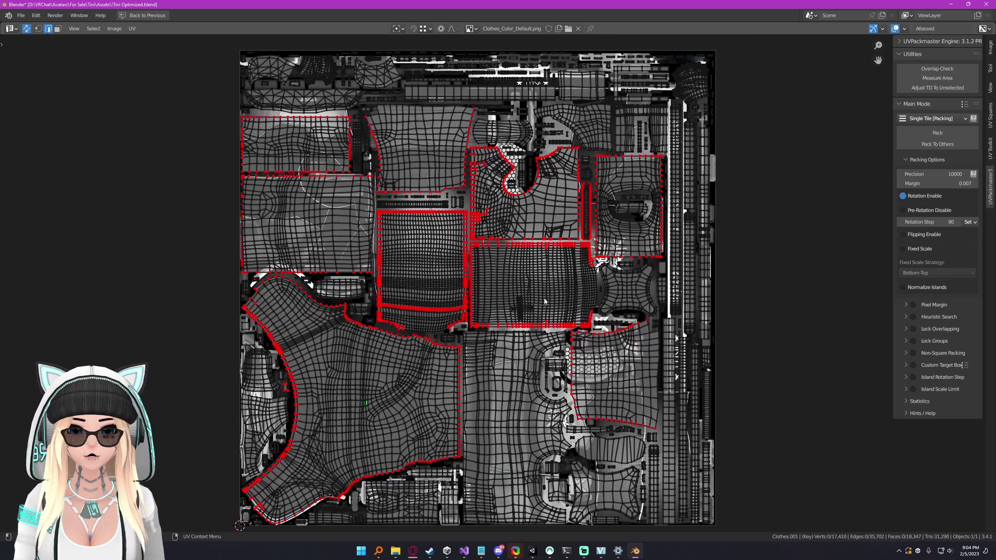
middle_click_drag(544, 301, 549, 296)
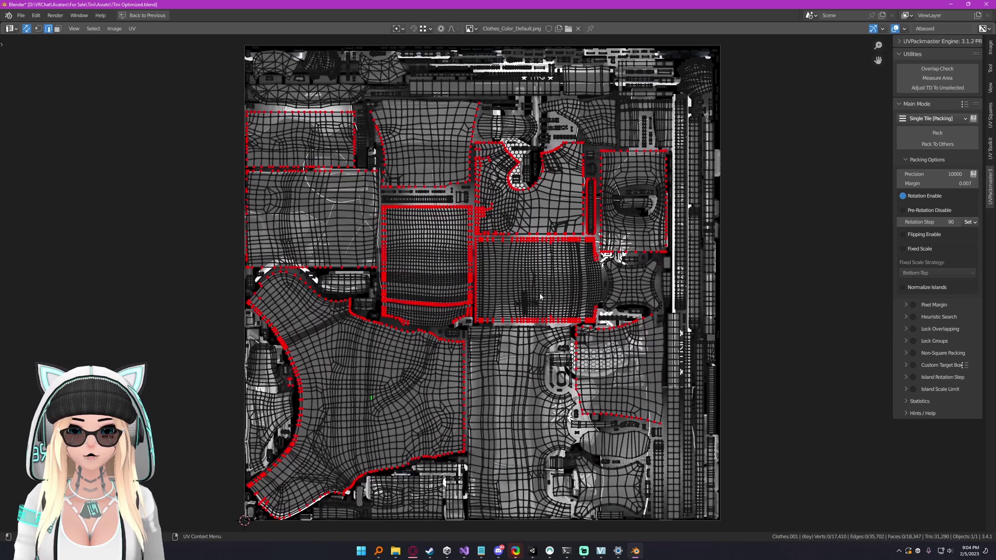
Step: Close the UV Editor area to widen the 3D viewport and return the combined mesh to Object Mode
key("ctrl+space")
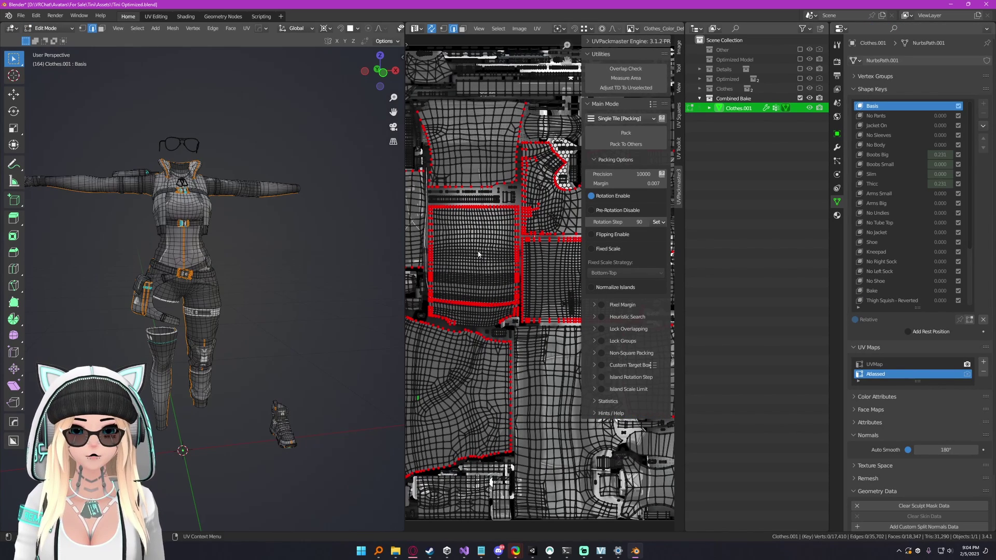
left_click_drag(403, 25, 451, 31)
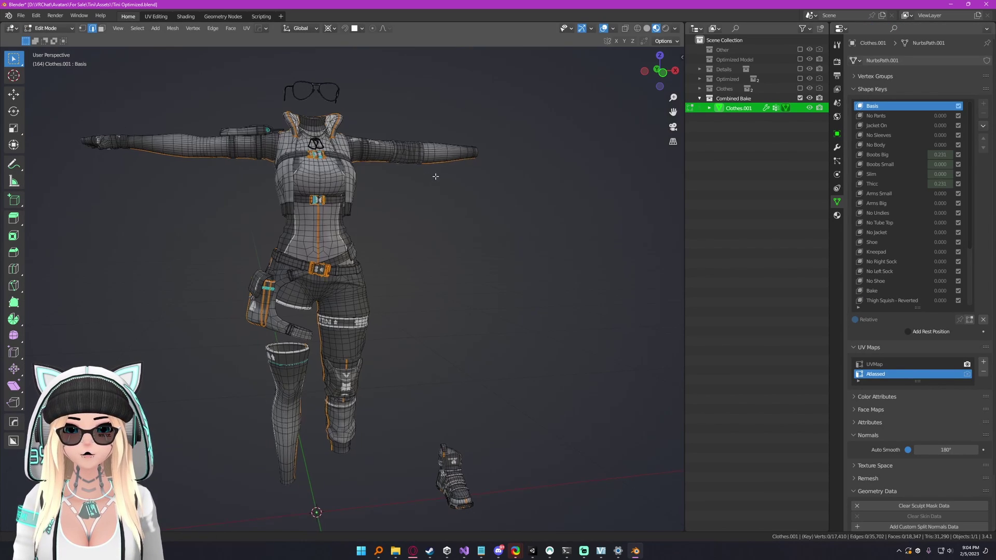
middle_click_drag(436, 176, 444, 196)
key("Tab")
mouse_move(395, 222)
middle_mouse_down("shift")
mouse_move(397, 202)
mouse_move(402, 229)
middle_mouse_up("shift")
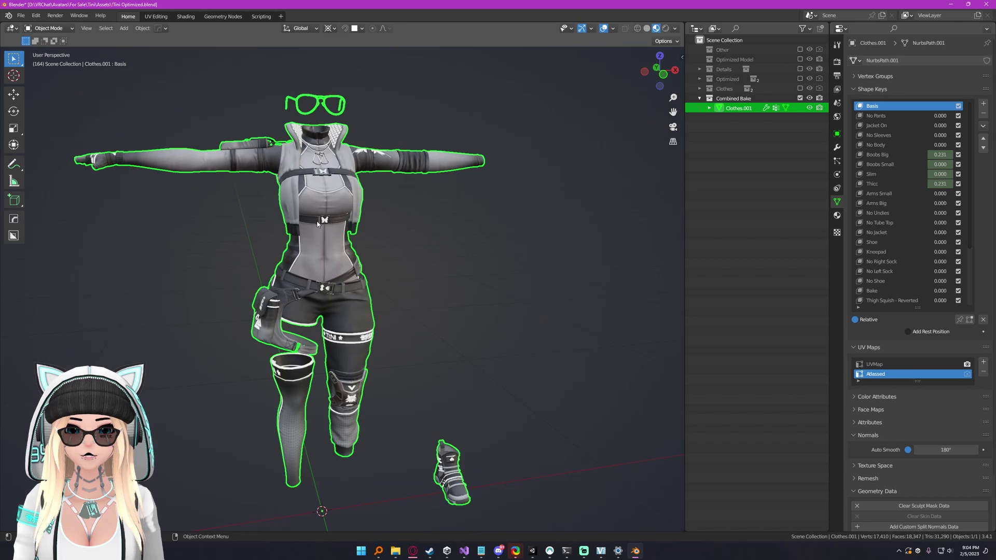
key("g")
right_click(434, 245)
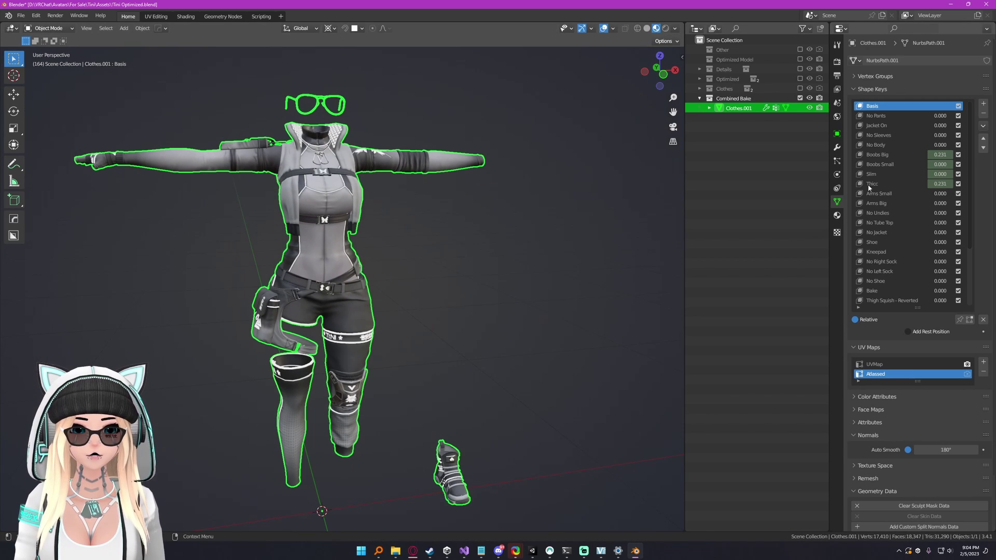
Step: Show the material slots assigned to the combined mesh
left_click(837, 215)
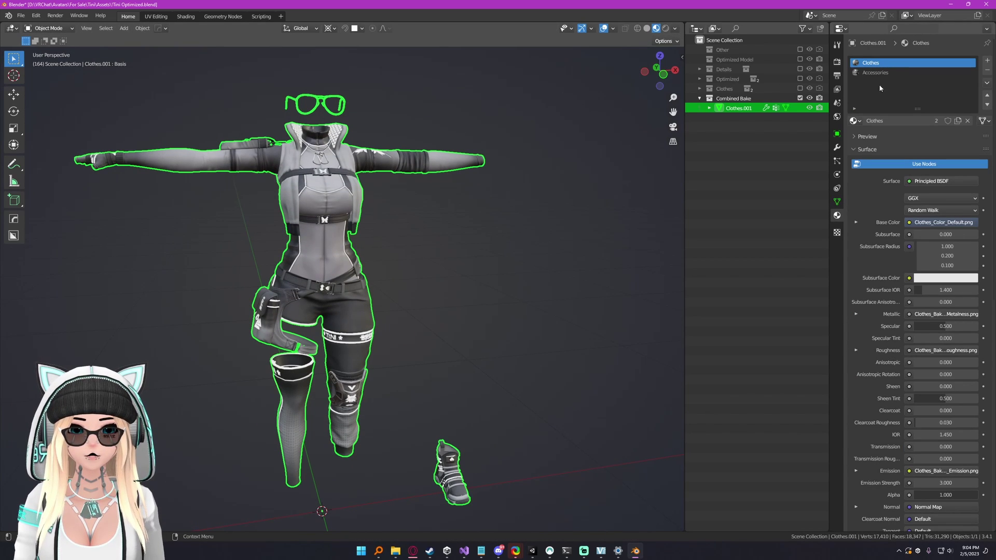
key("g")
right_click(468, 197)
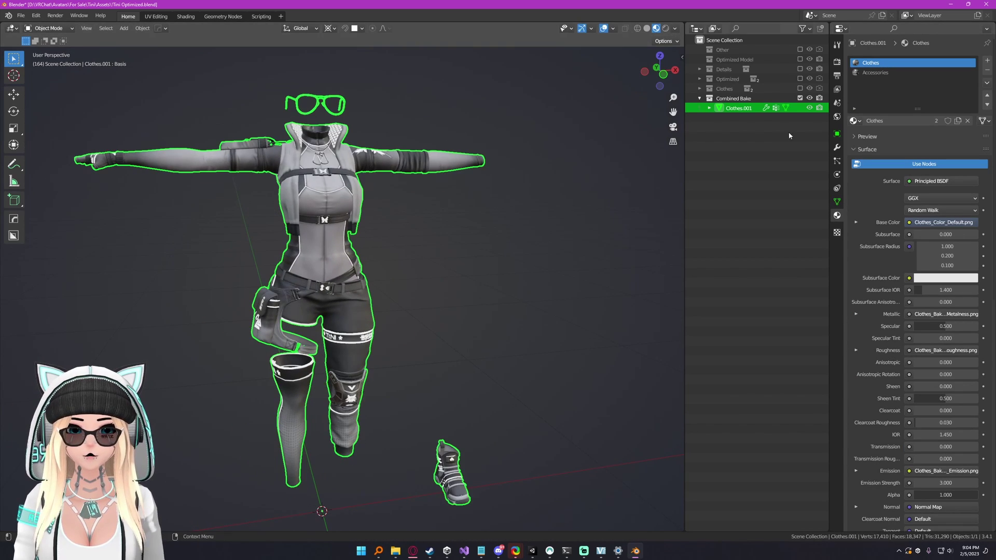
Step: Clear all existing entries from SimpleBake's bake objects list in the render settings
left_click(837, 62)
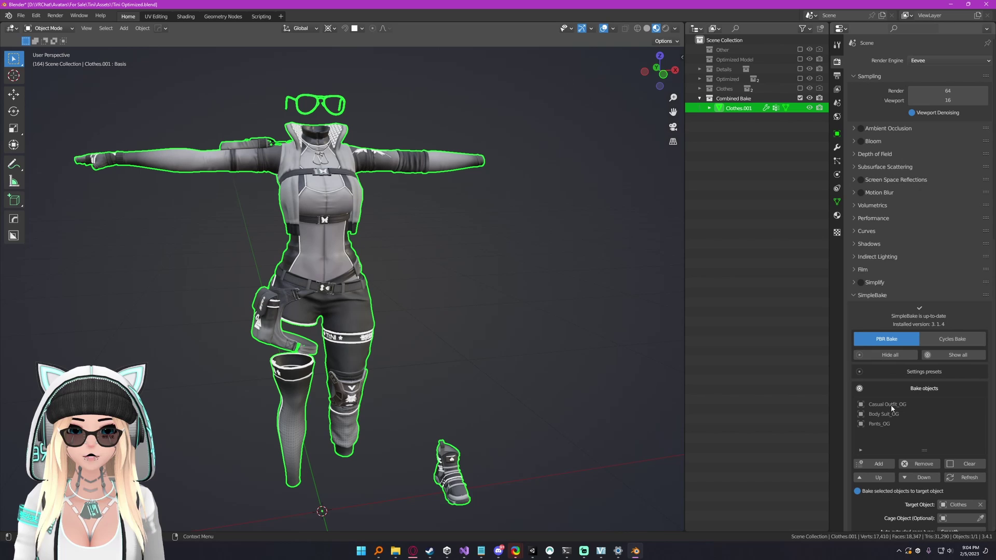
left_click(954, 464)
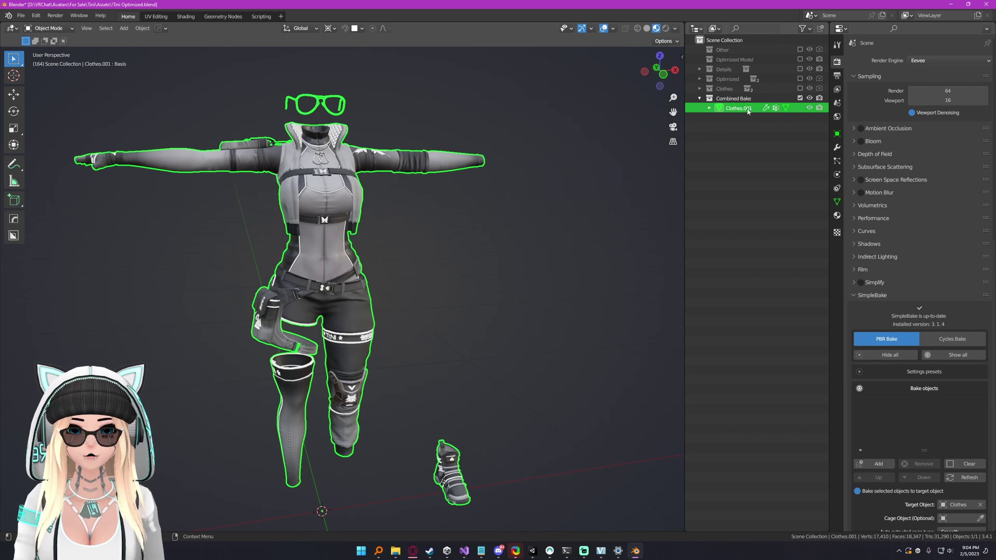
left_click(924, 388)
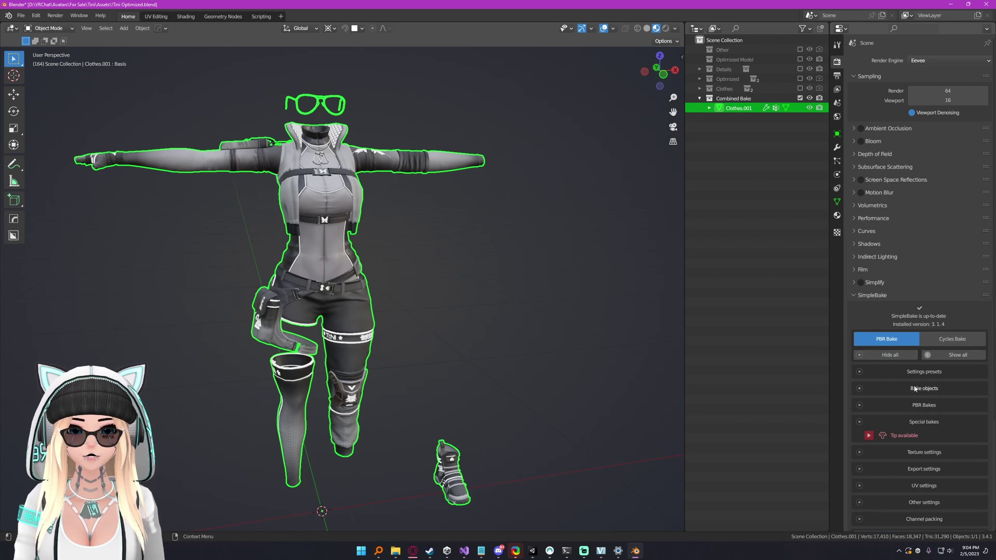
scroll(921, 373, "down", 3)
scroll(921, 374, "down", 2)
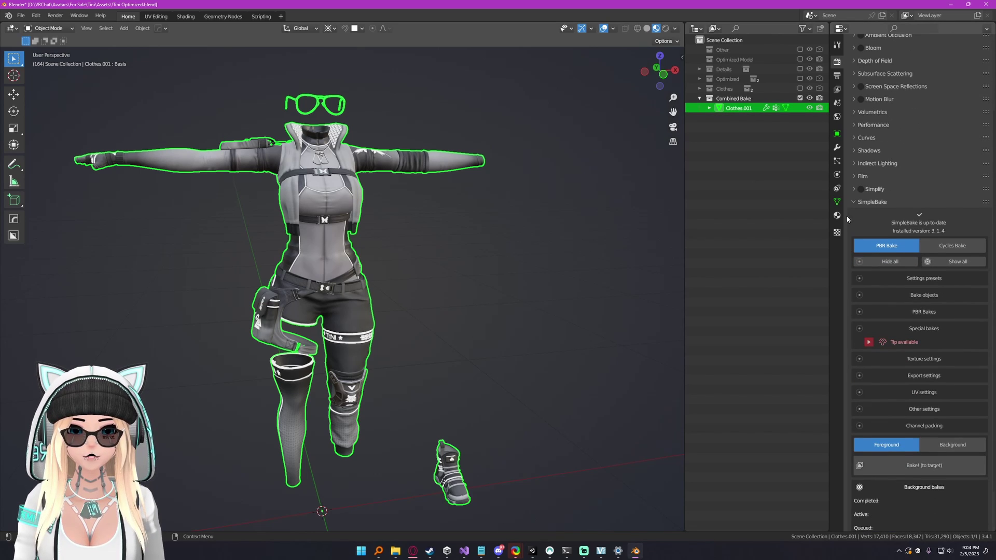
Step: Add the combined mesh Clothes.001 to SimpleBake's bake objects and disable Bake selected objects to target object
left_click(923, 295)
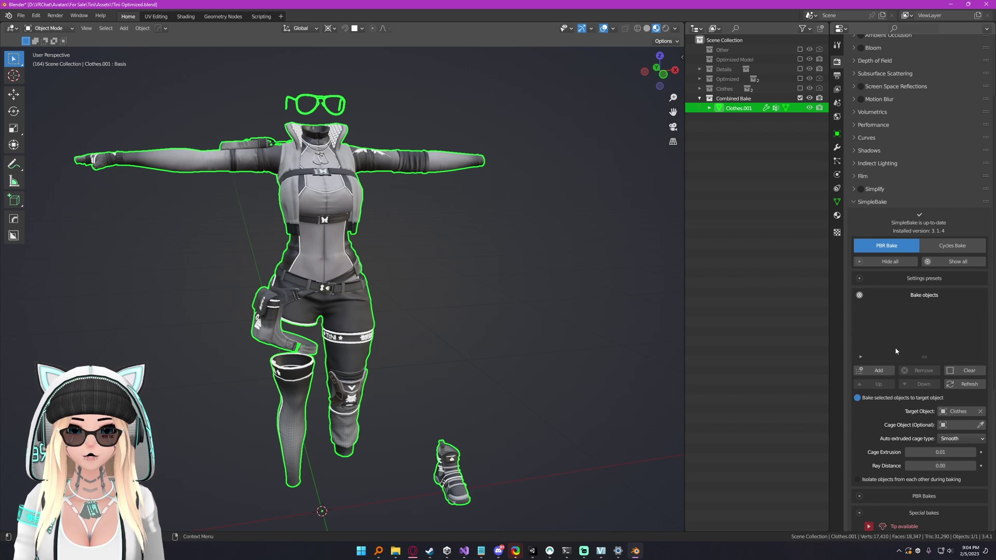
key("g")
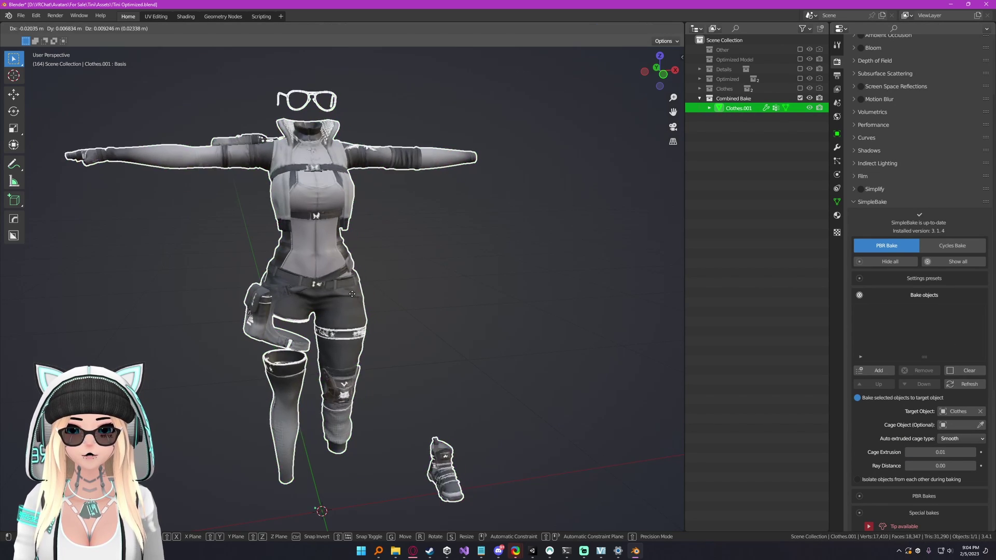
right_click(353, 294)
left_click(877, 371)
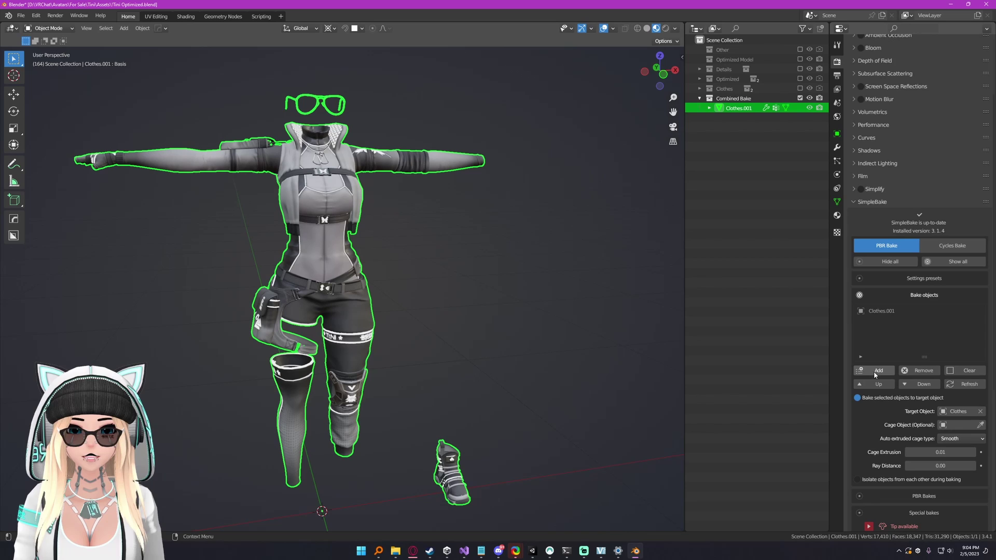
scroll(873, 363, "down", 5)
left_click(868, 306)
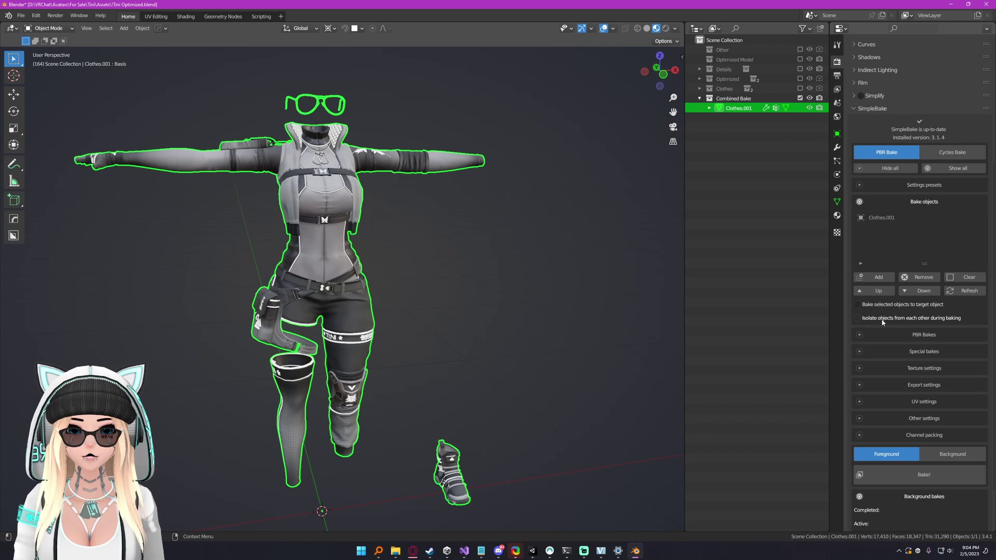
Step: Exclude Emission Strength from the maps in SimpleBake's PBR bakes
scroll(934, 330, "down", 2)
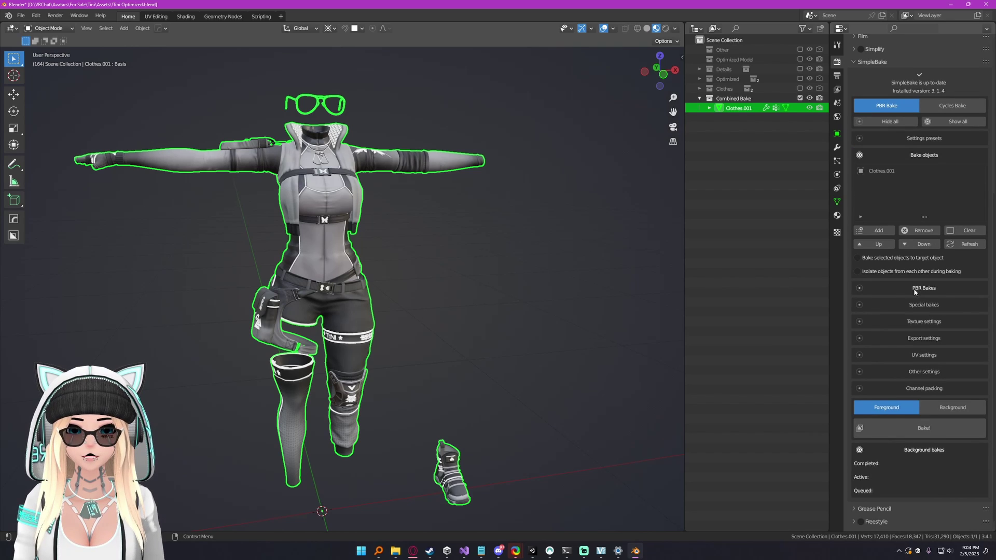
left_click(917, 288)
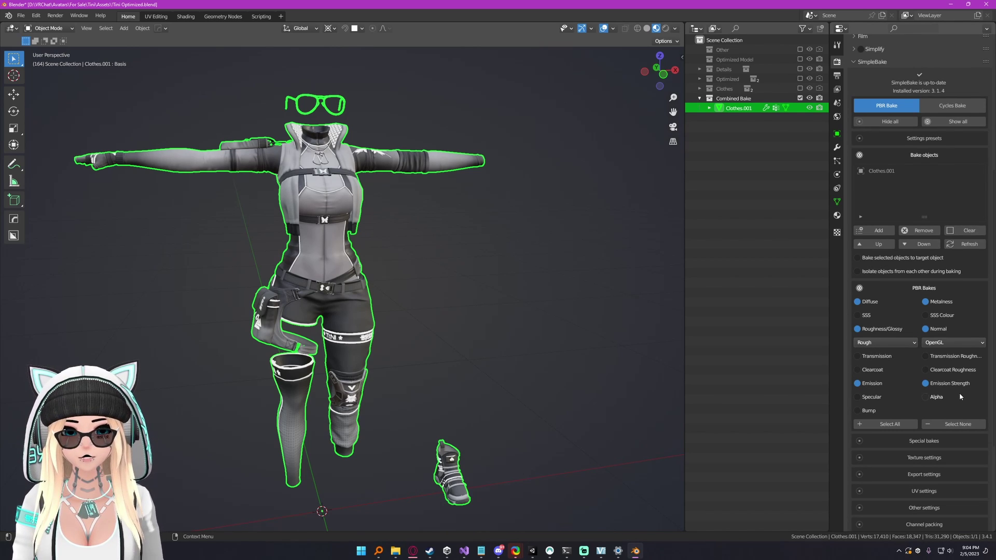
left_click(925, 384)
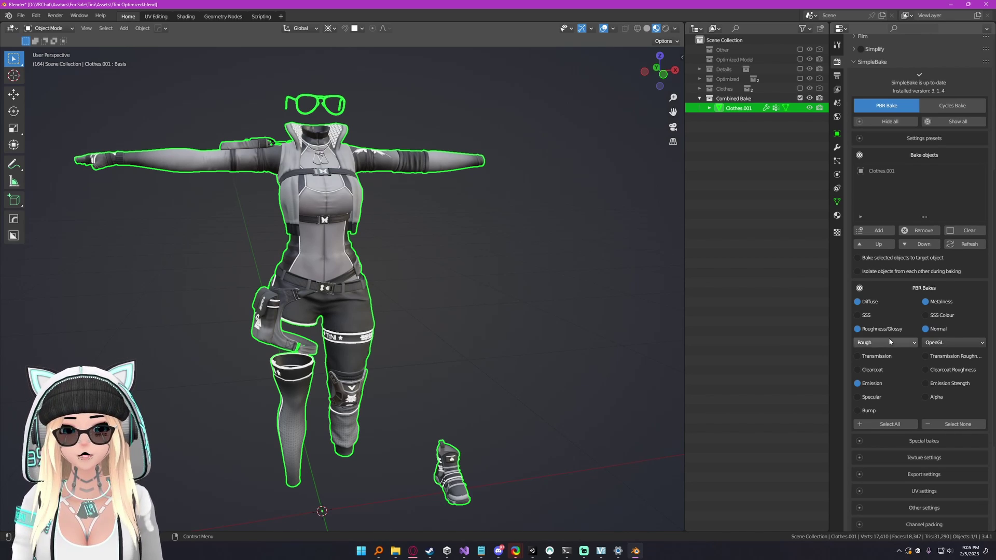
Step: Reduce SimpleBake's bake and output texture size to 2048 by 2048
scroll(914, 383, "down", 6)
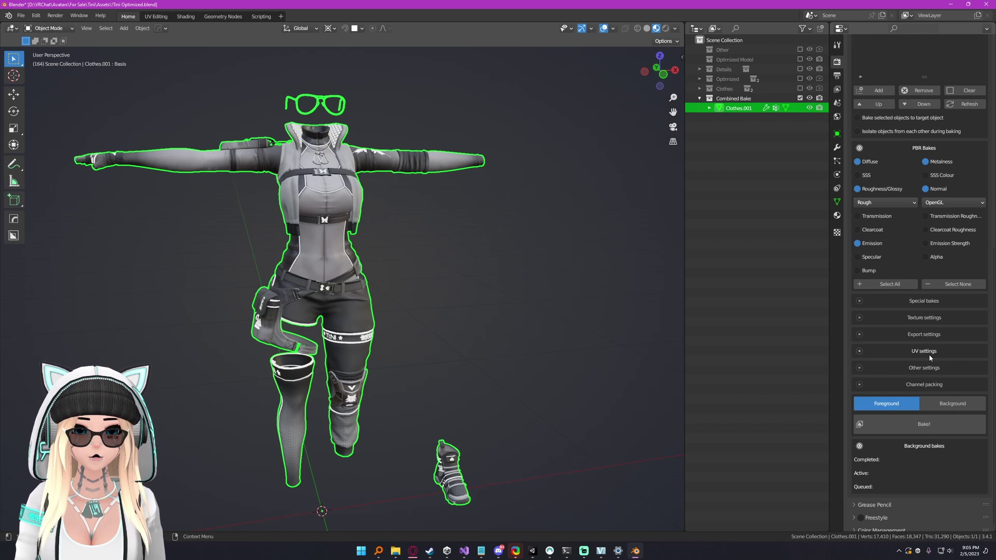
left_click(919, 322)
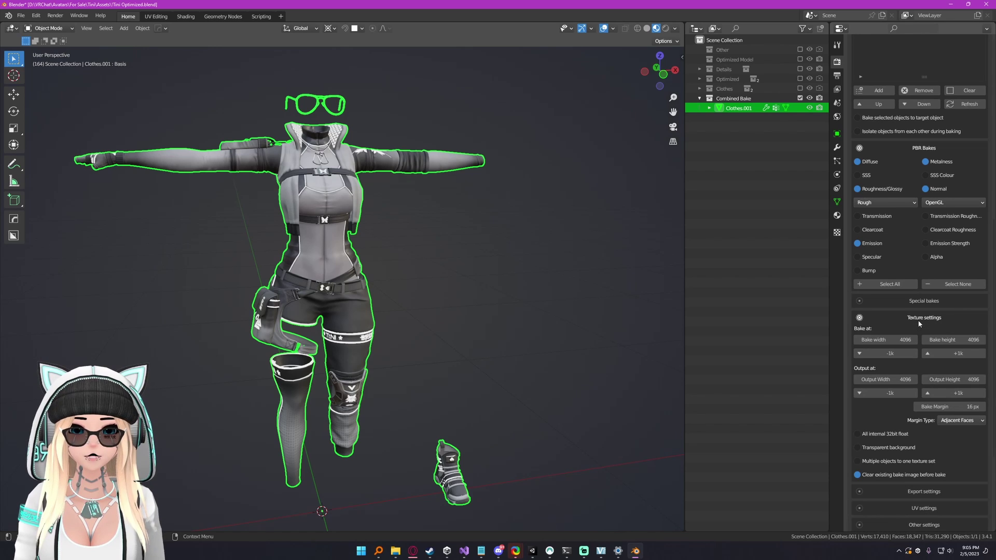
left_click(903, 354)
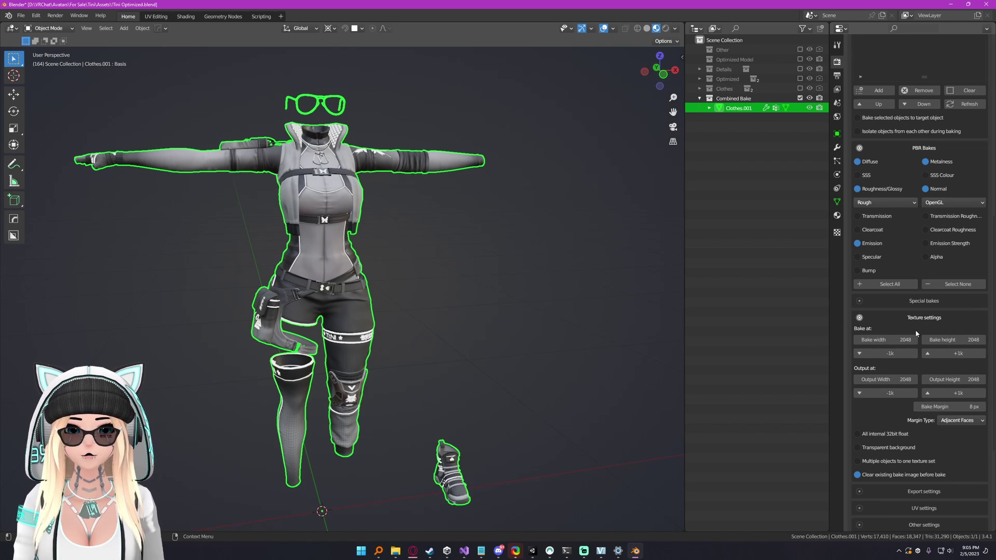
Step: Create a folder named Tutorial Baked inside Optimized\Textures and set it as SimpleBake's export path
scroll(914, 328, "down", 6)
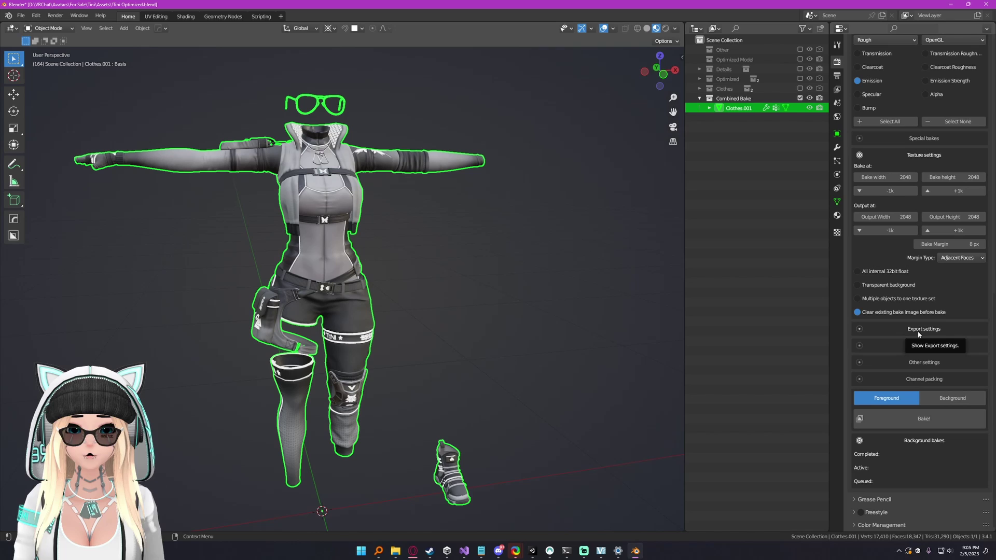
left_click(918, 330)
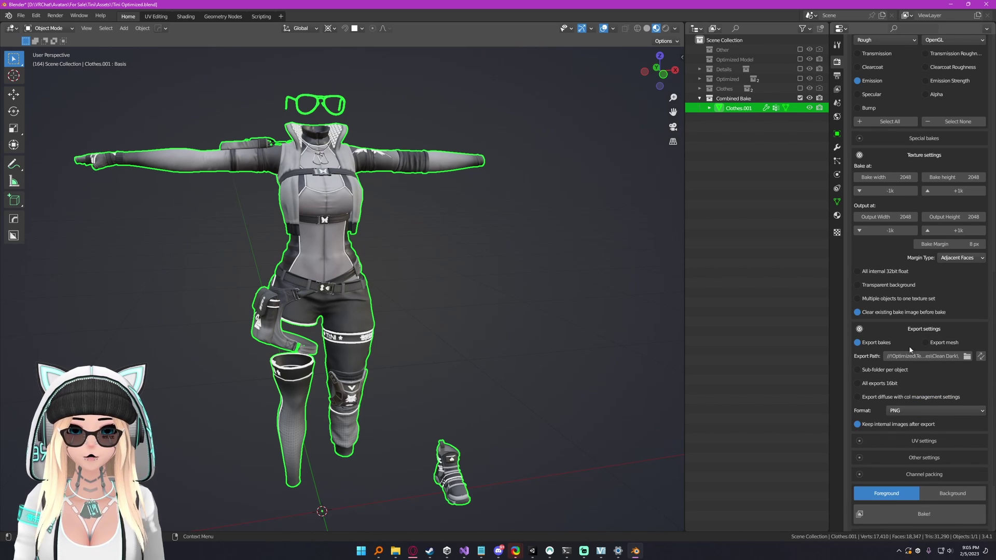
left_click(966, 356)
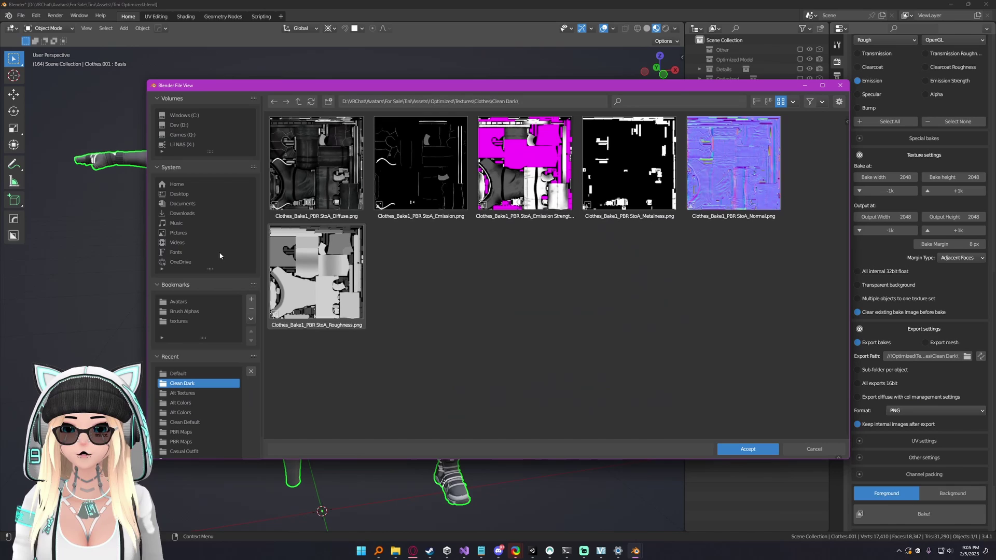
left_click(298, 101)
left_click(298, 101)
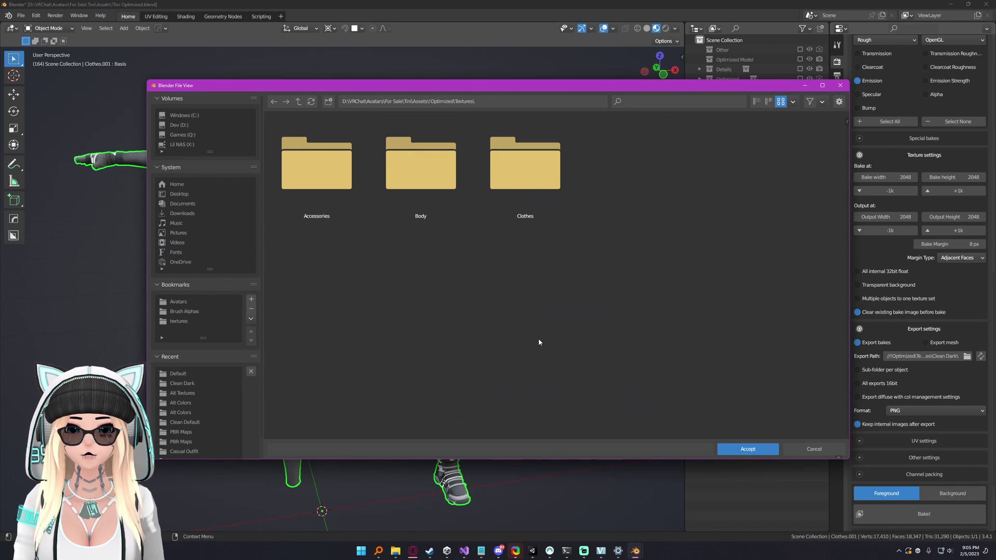
right_click(383, 272)
left_click(395, 363)
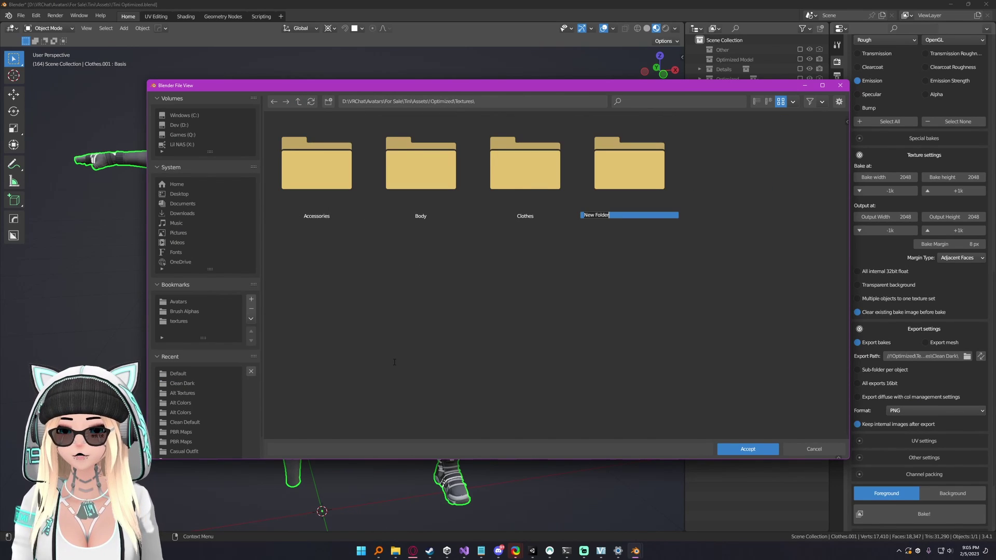
type("Tut")
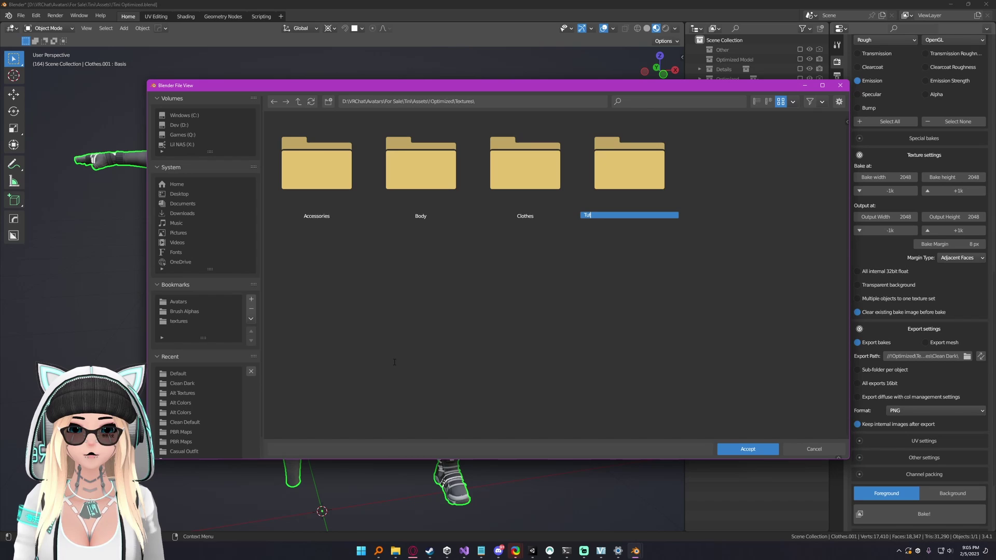
type("orial Baked")
key("Return")
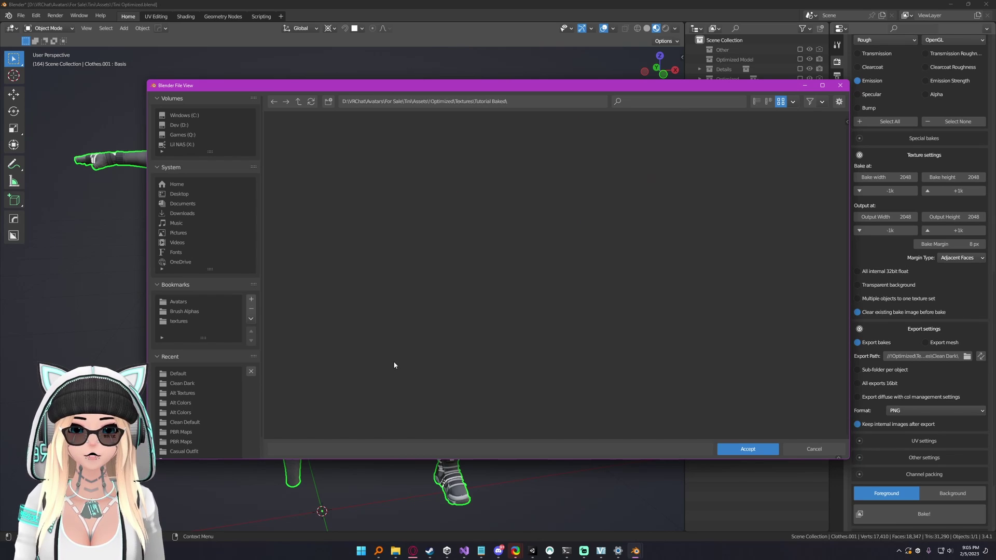
left_click(748, 449)
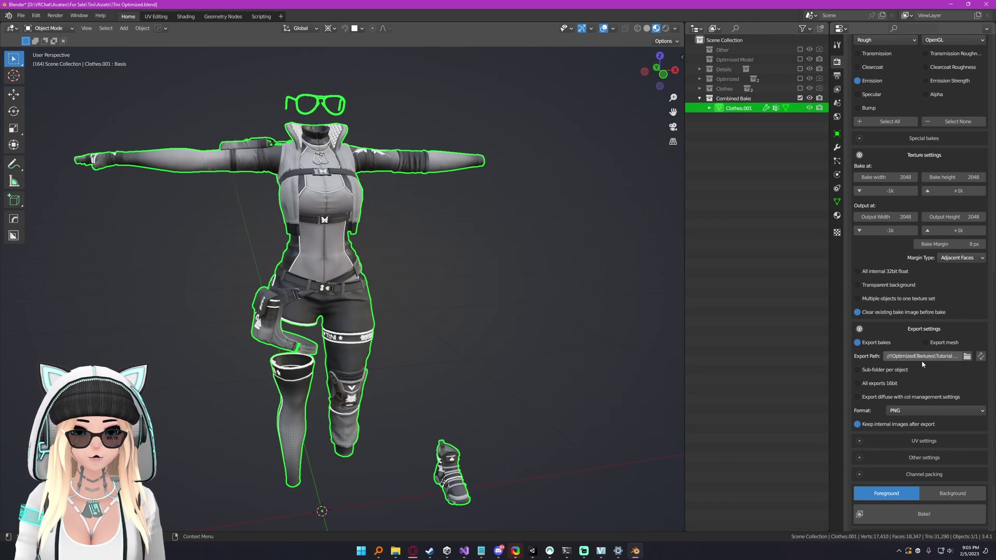
middle_click_drag(311, 263, 313, 265)
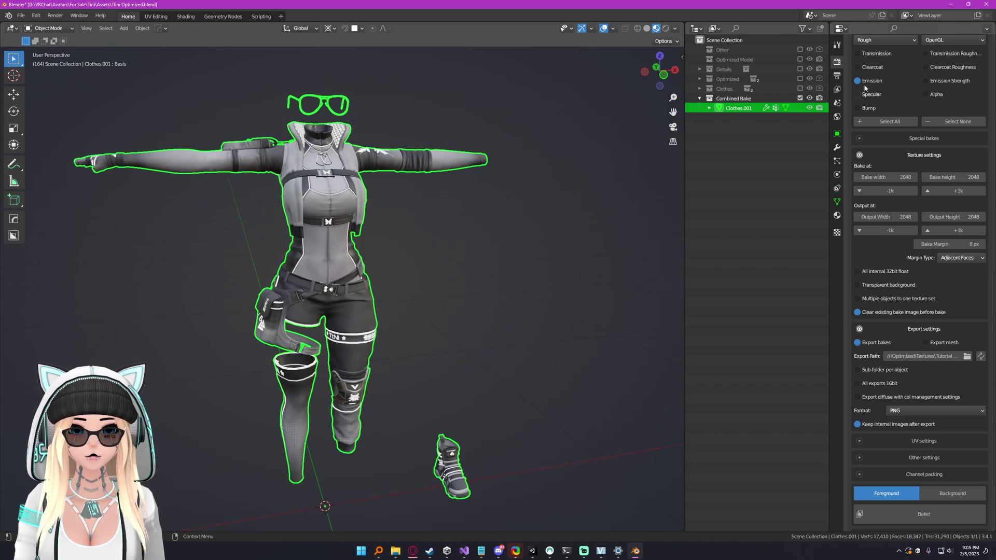
middle_click_drag(419, 204, 428, 200)
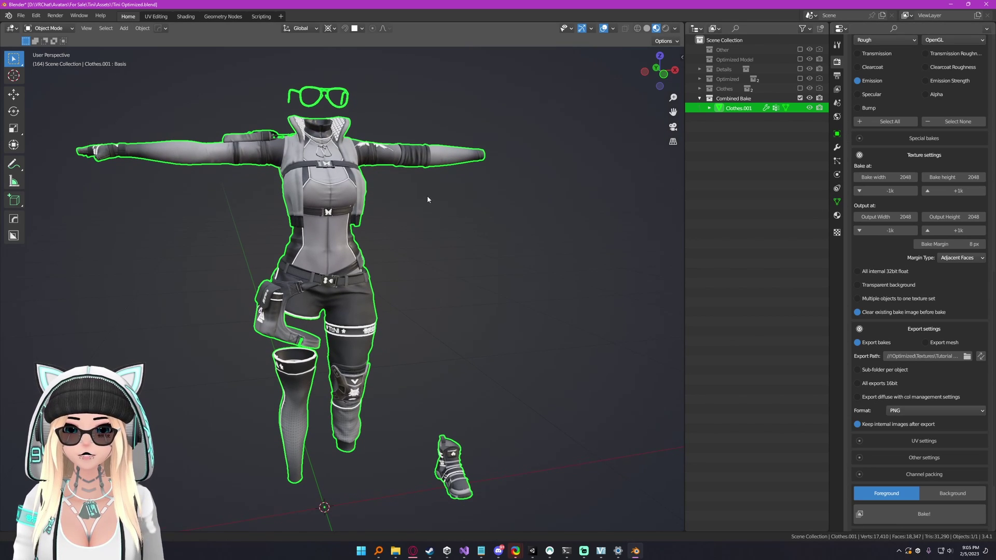
middle_click_drag(427, 199, 425, 205)
key("g")
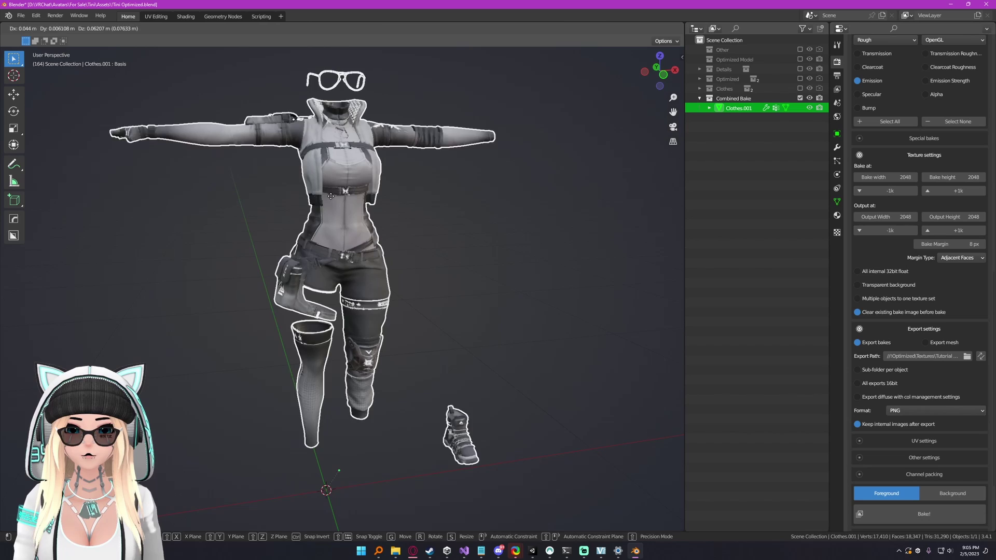
right_click(326, 201)
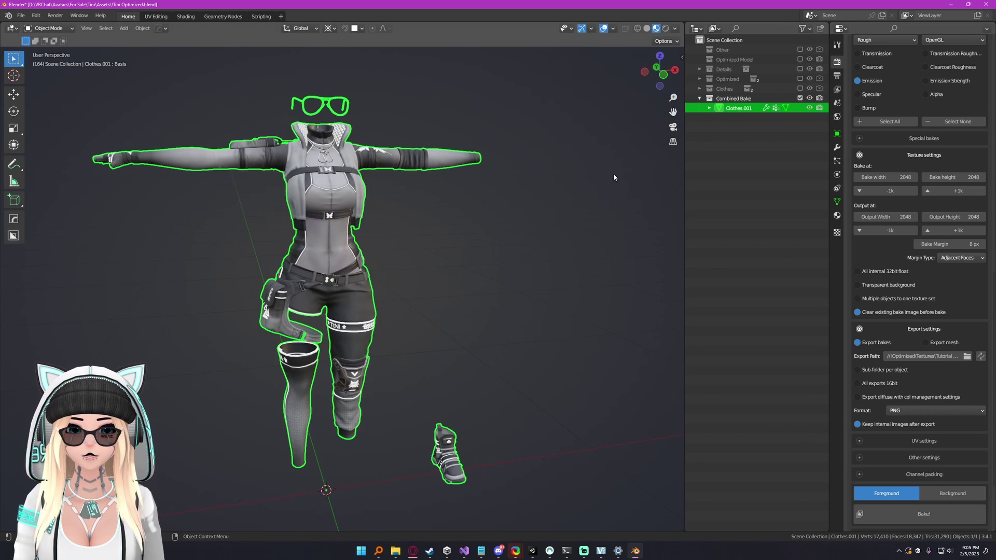
Step: Check which UV maps of the combined mesh are set as selected and render-active
left_click(837, 203)
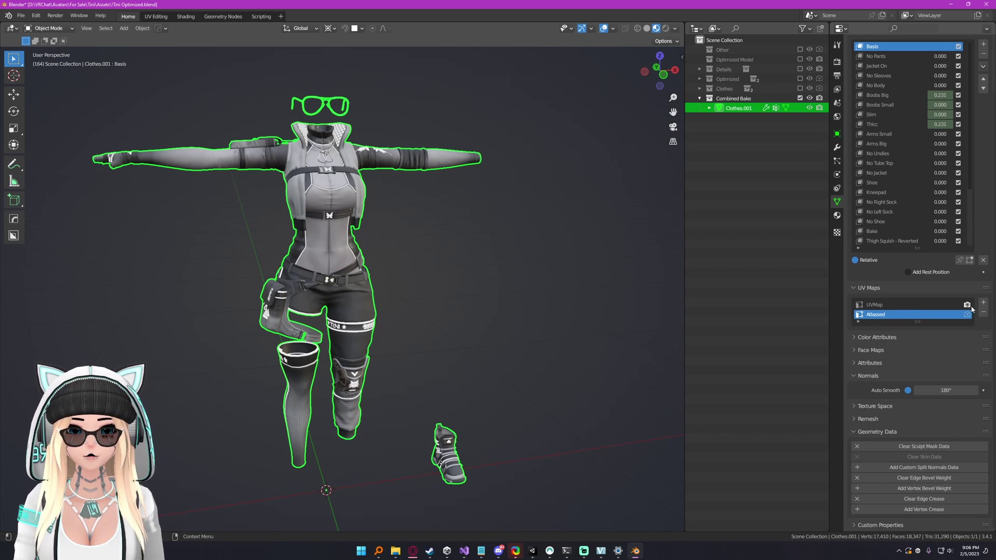
left_click(836, 62)
scroll(909, 218, "down", 10)
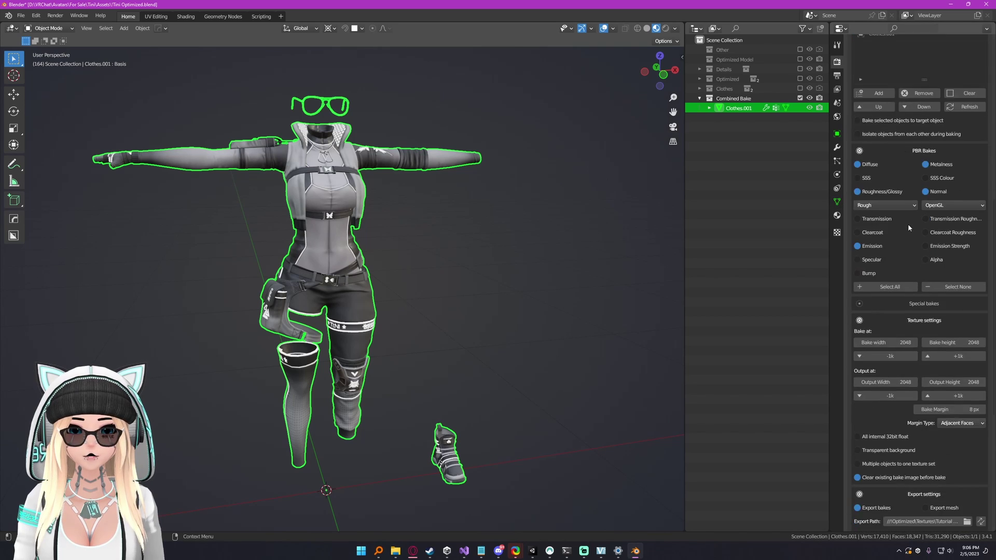
Step: Try SimpleBake's bake and output texture size at 4096 by 4096 and return it to 2048 by 2048
scroll(908, 227, "down", 5)
scroll(926, 242, "up", 3)
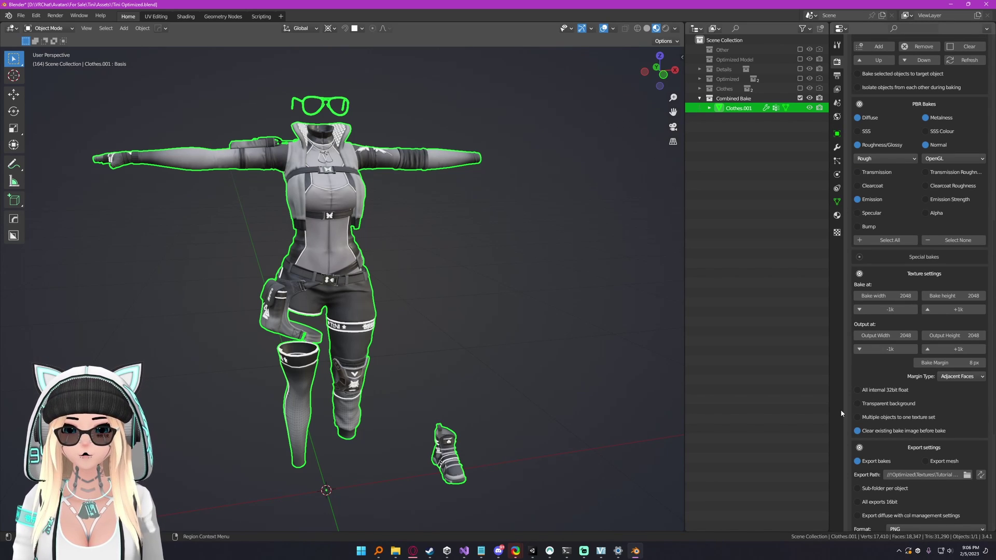
left_click(936, 310)
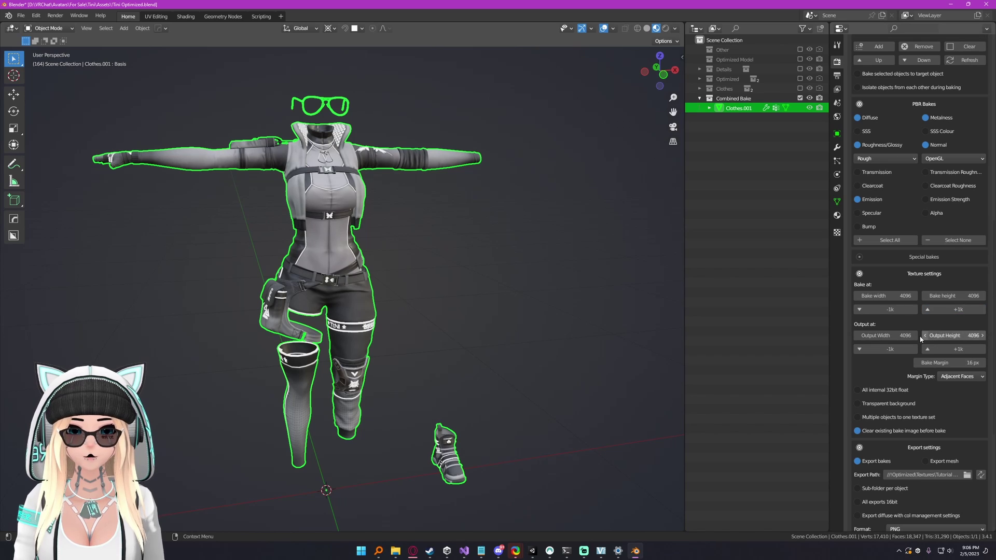
left_click(883, 310)
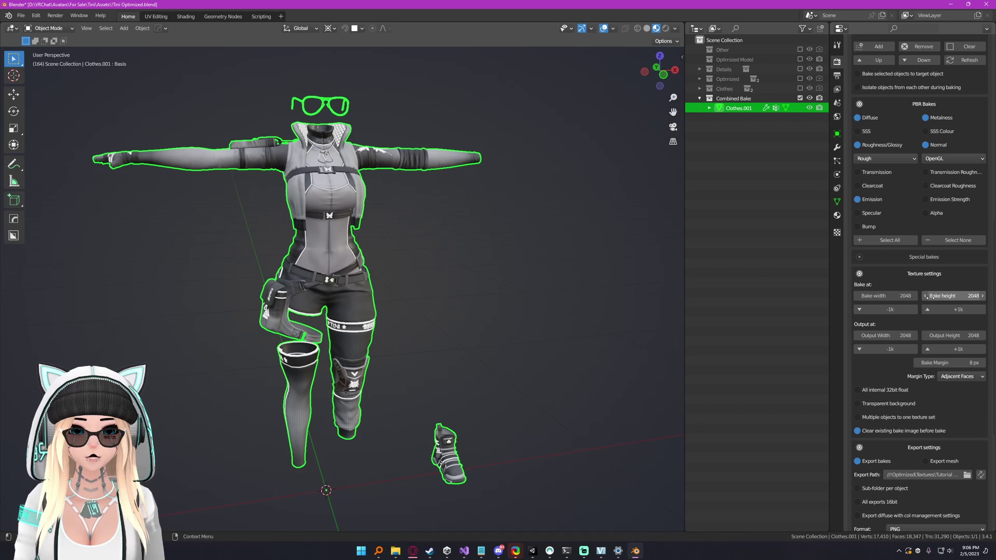
Step: Run SimpleBake's foreground bake of Clothes.001
scroll(923, 314, "down", 9)
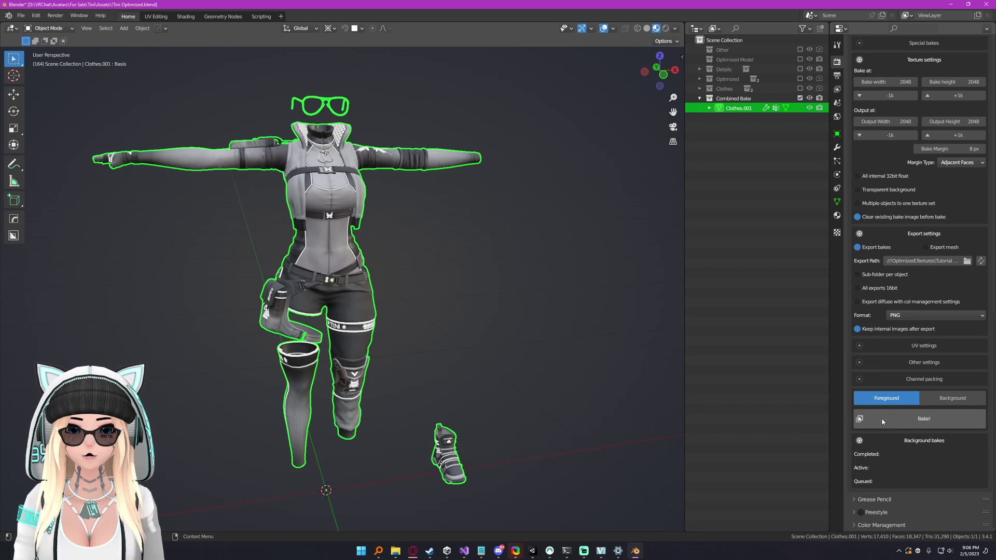
left_click(911, 421)
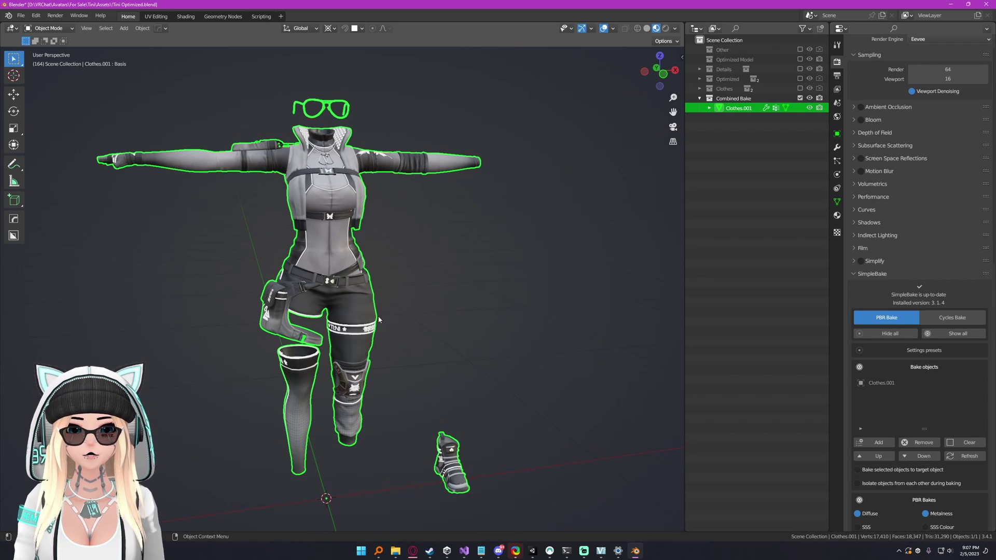
Step: Duplicate the combined clothes mesh in place and hide the original Clothes.001
middle_click_drag(379, 319, 402, 305)
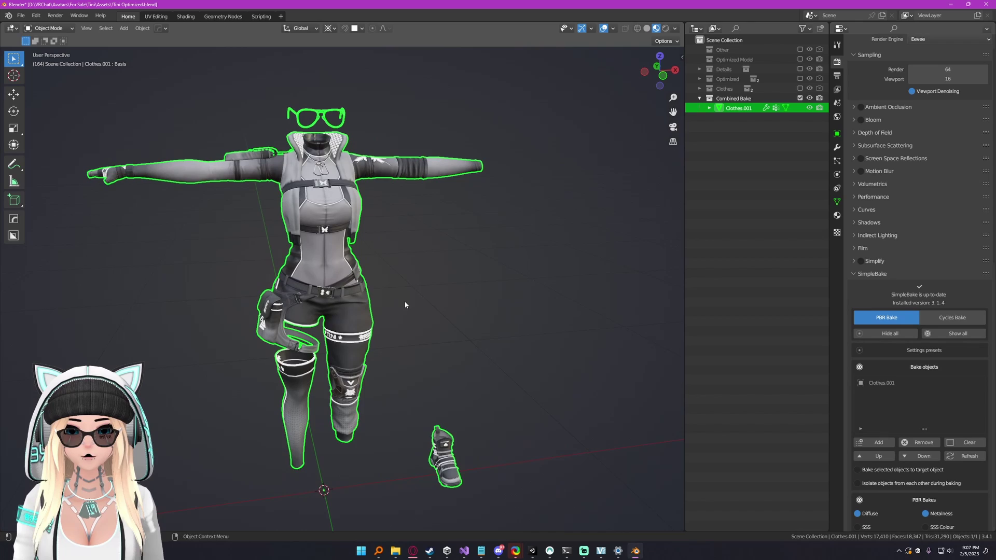
scroll(402, 306, "down", 2)
key("shift+d")
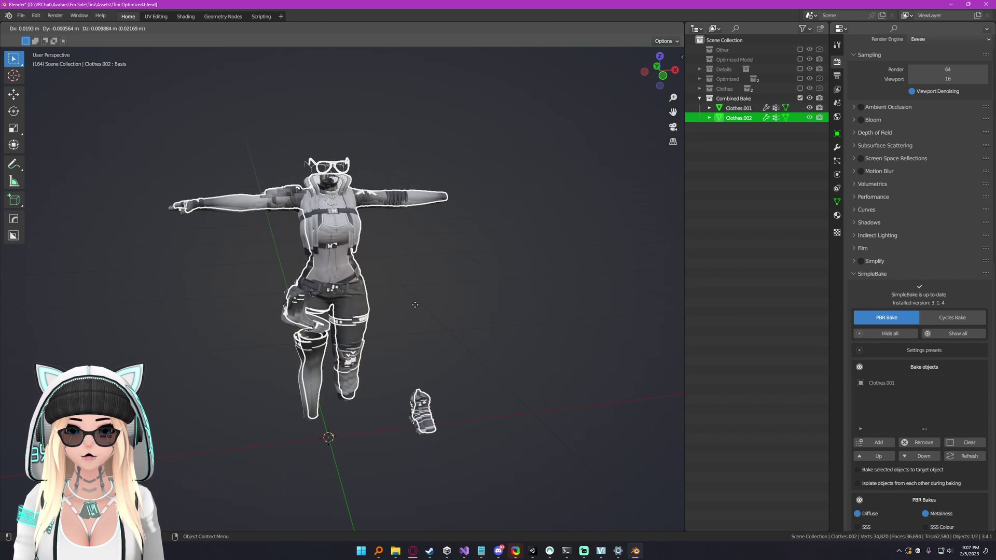
right_click(415, 304)
left_click(809, 107)
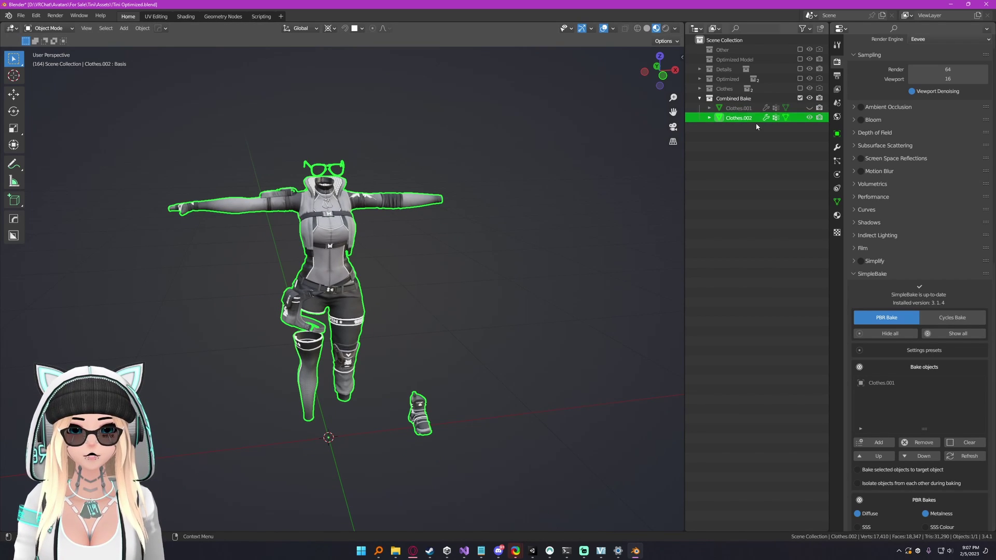
Step: Remove the Clothes and Accessories materials from the duplicated mesh and give it a new material named Atlassed
left_click(837, 215)
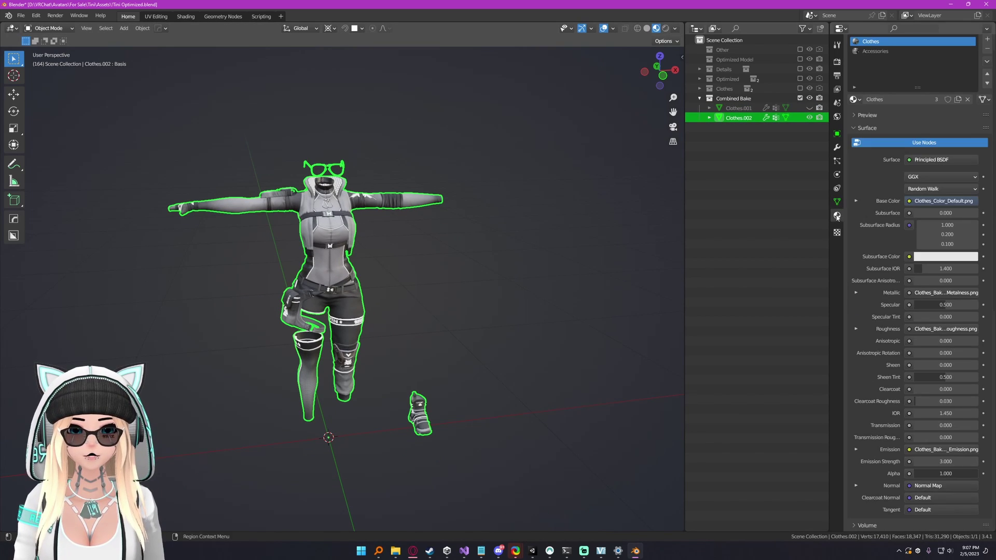
left_click(988, 51)
left_click(987, 50)
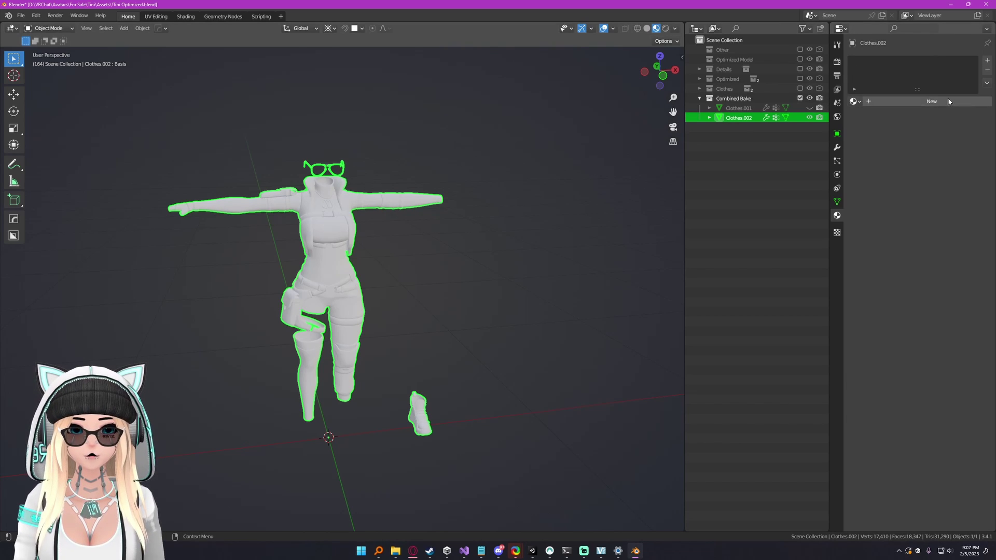
left_click(926, 102)
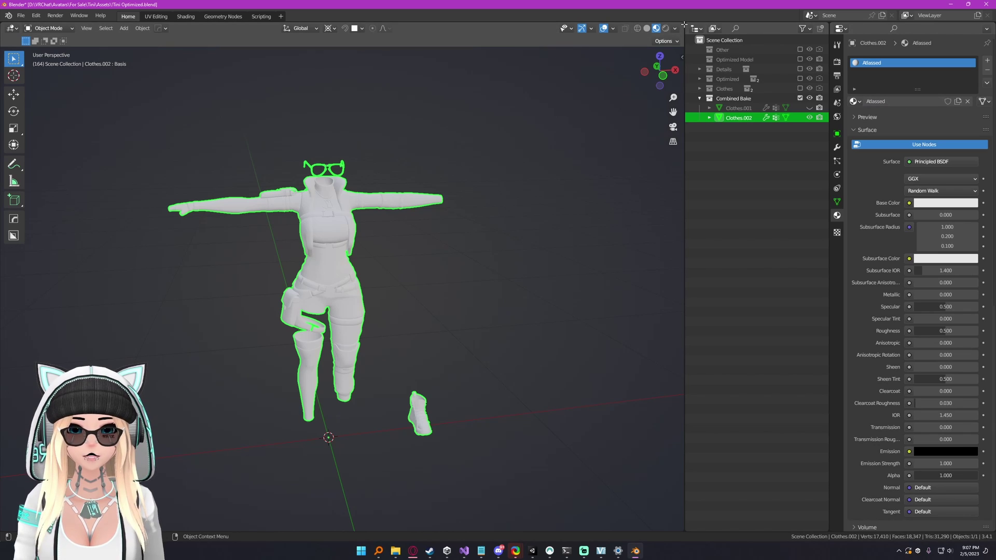
Step: Split the 3D viewport in two and turn one half into a Shader Editor
left_click_drag(684, 25, 425, 31)
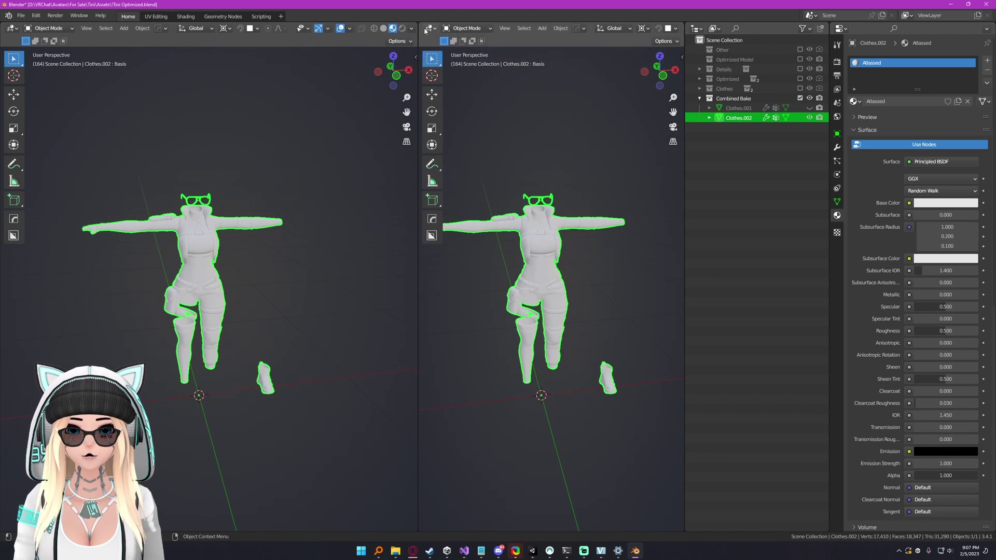
left_click(425, 31)
left_click(467, 119)
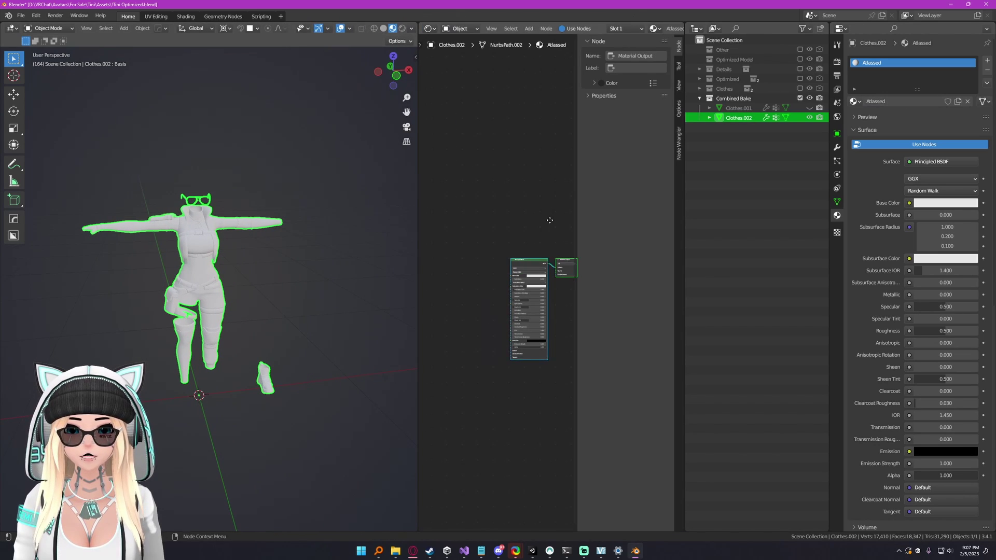
left_click(837, 62)
scroll(933, 311, "down", 10)
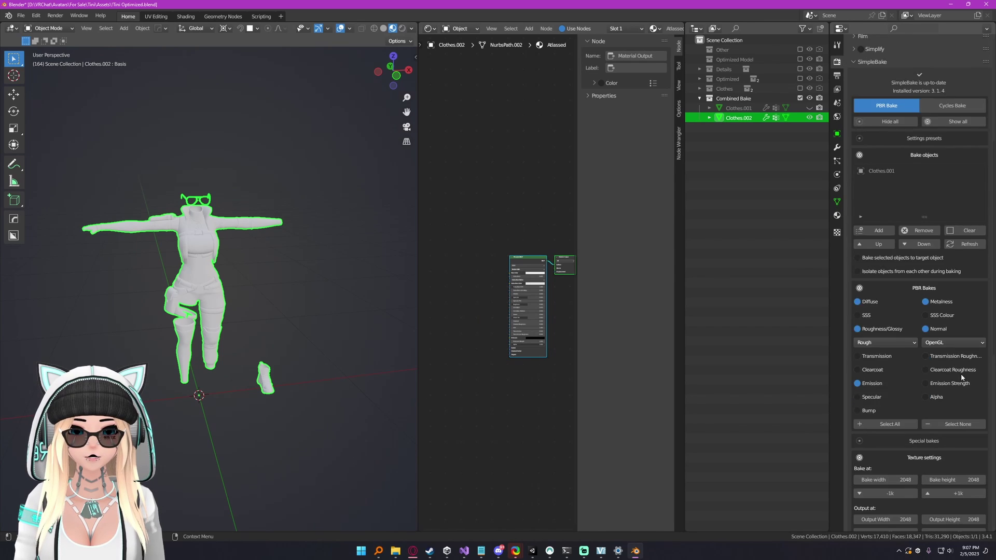
scroll(963, 231, "up", 10)
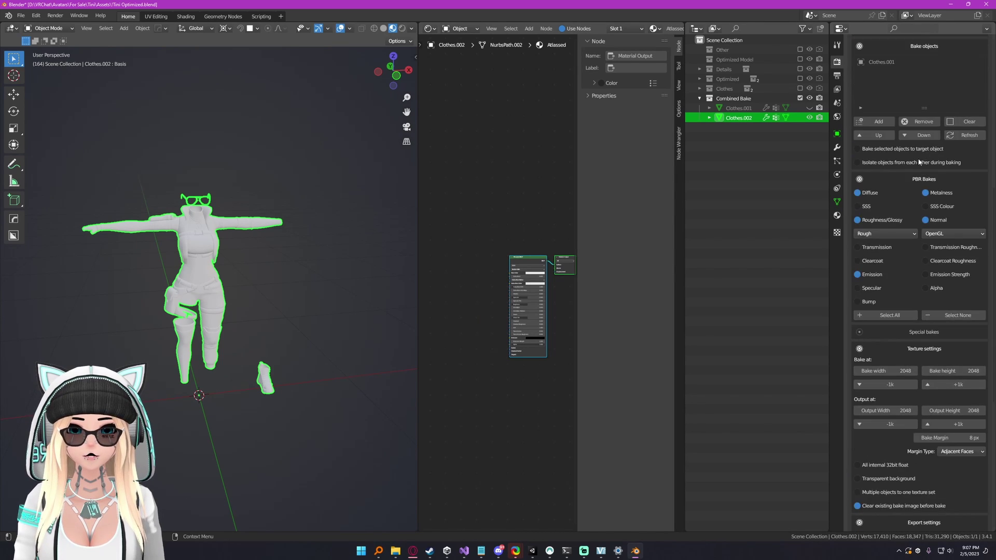
key("Escape")
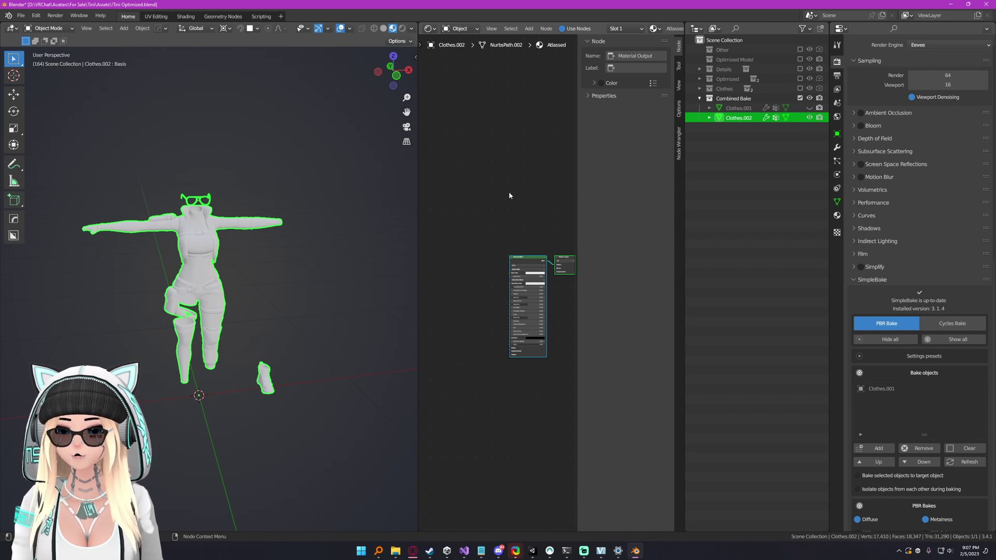
key("m")
middle_click_drag(482, 185, 537, 182)
key("ctrl+z")
Step: Add an Image Texture node beside the Principled BSDF in the Atlassed material
left_click(565, 259)
left_click(483, 238)
key("shift+a")
type("s")
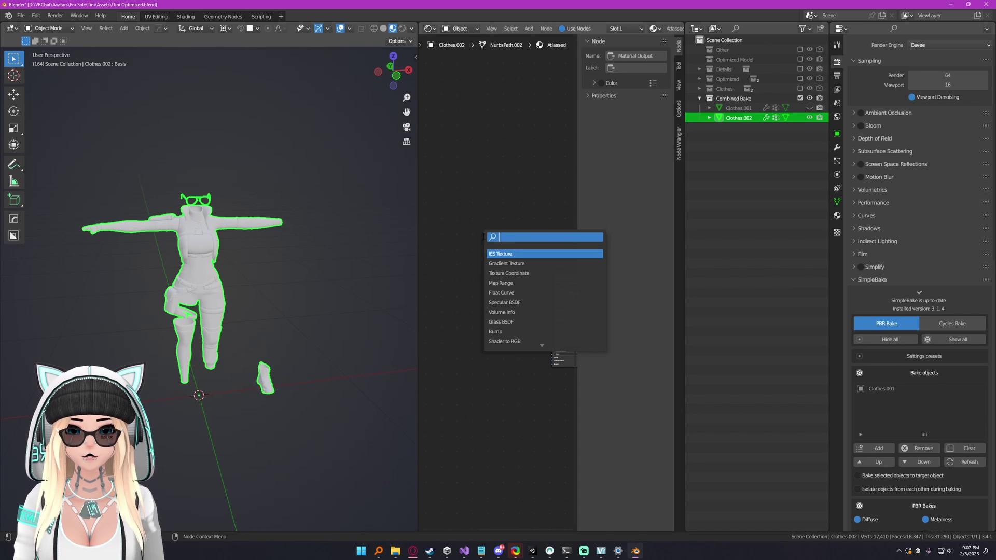
type("image")
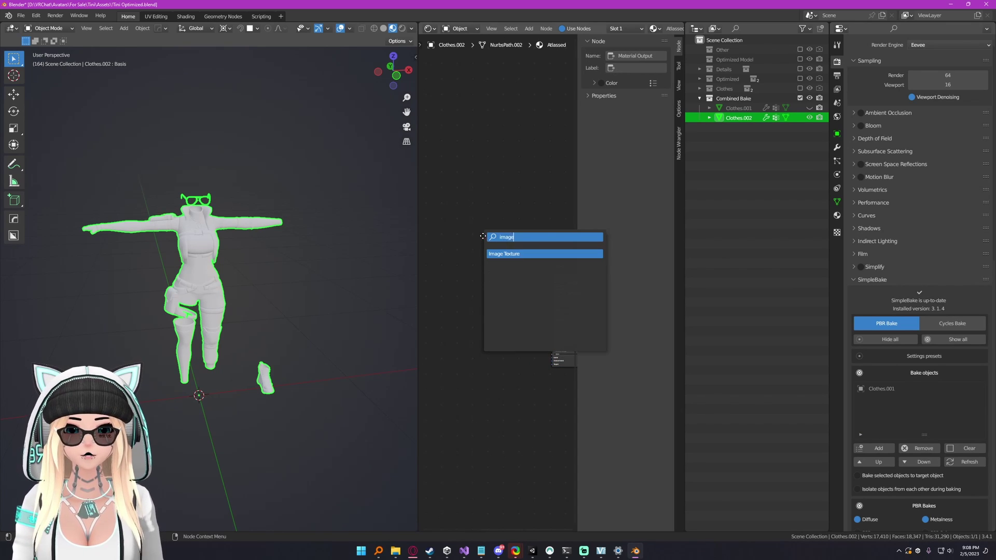
key("Return")
left_click(461, 284)
Step: Load Clothes.001_Bake1_PBR_Diffuse.png from the Tutorial Baked folder into the Image Texture node and connect it to Base Color
scroll(298, 252, "up", 2)
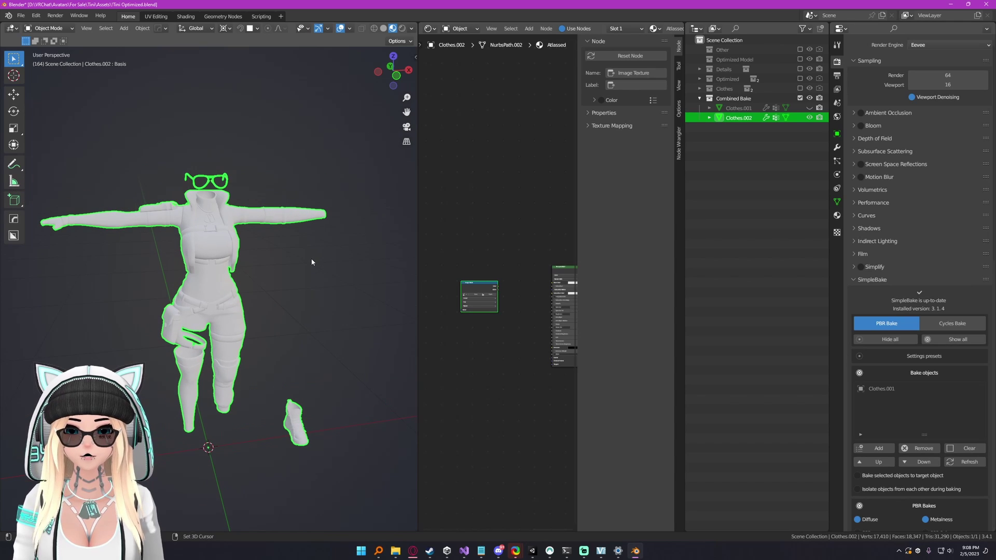
left_click(490, 298)
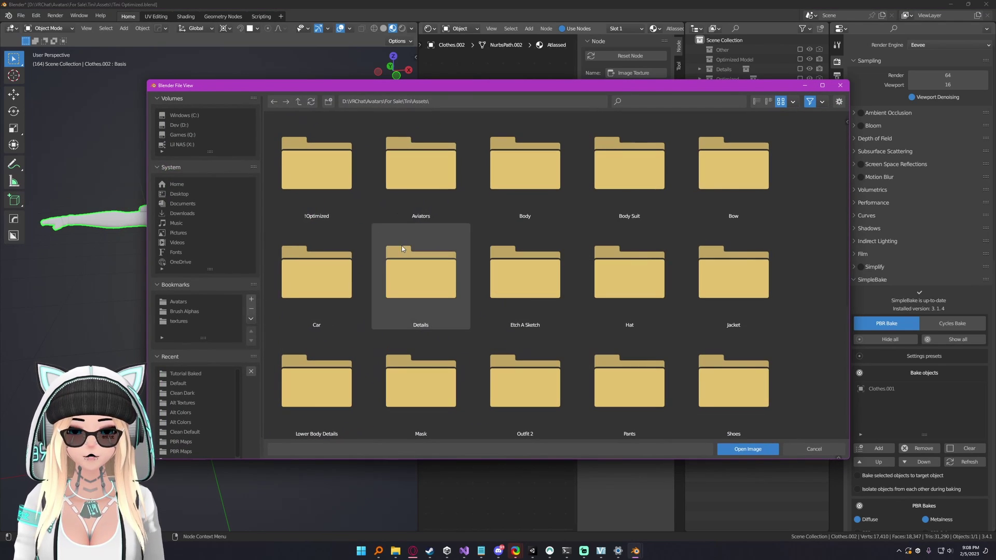
left_click(197, 373)
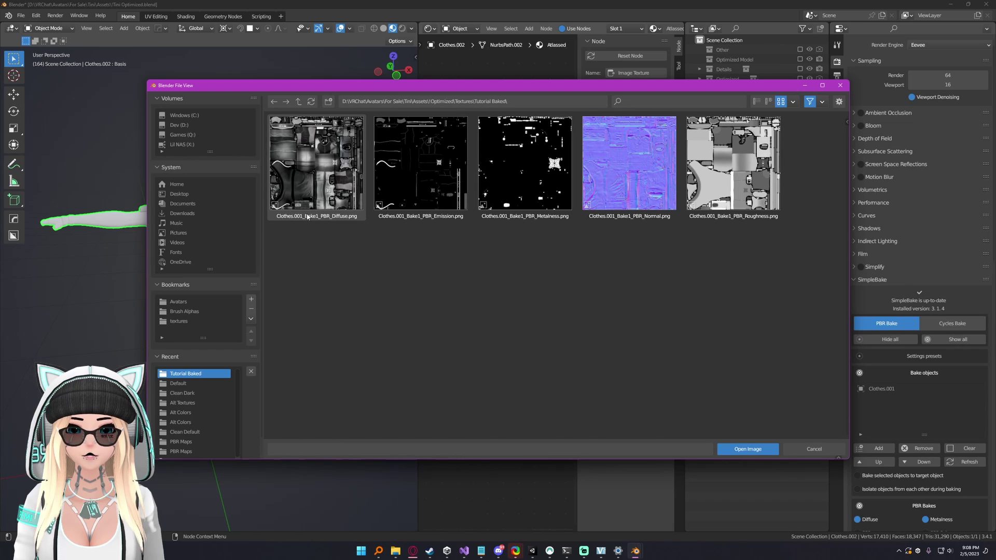
double_click(316, 171)
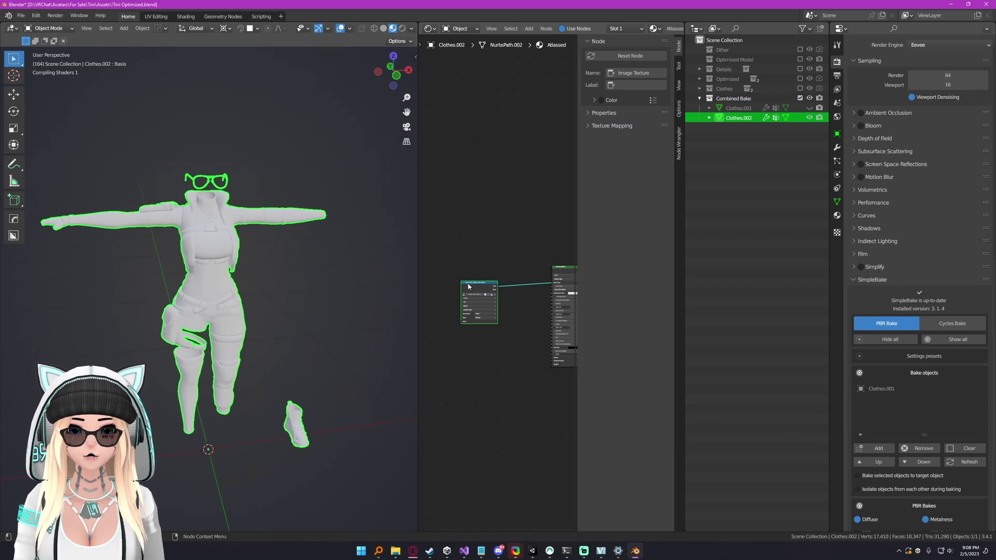
Step: Add a UV Map node in front of the diffuse Image Texture node
scroll(219, 236, "up", 3)
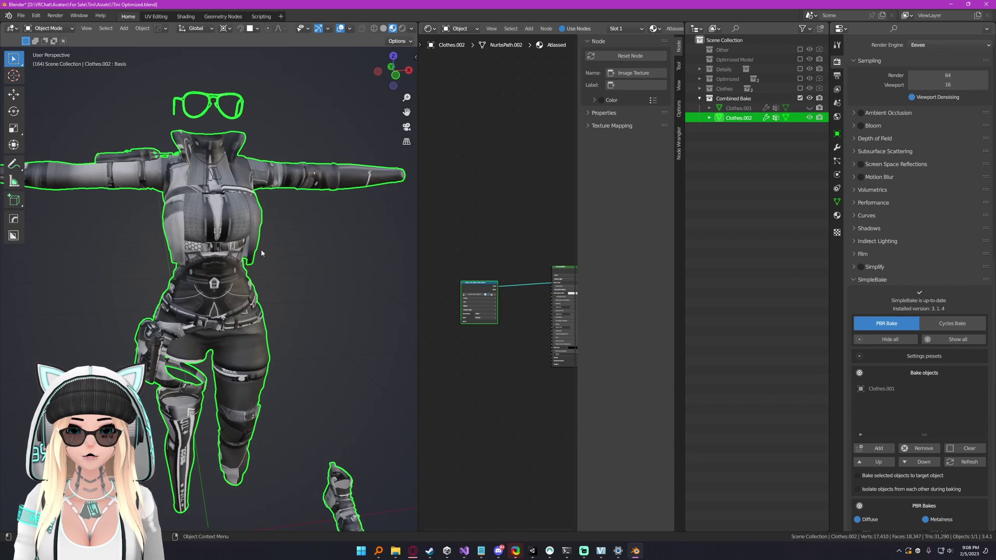
scroll(260, 251, "down", 2)
middle_click_drag(260, 251, 257, 279)
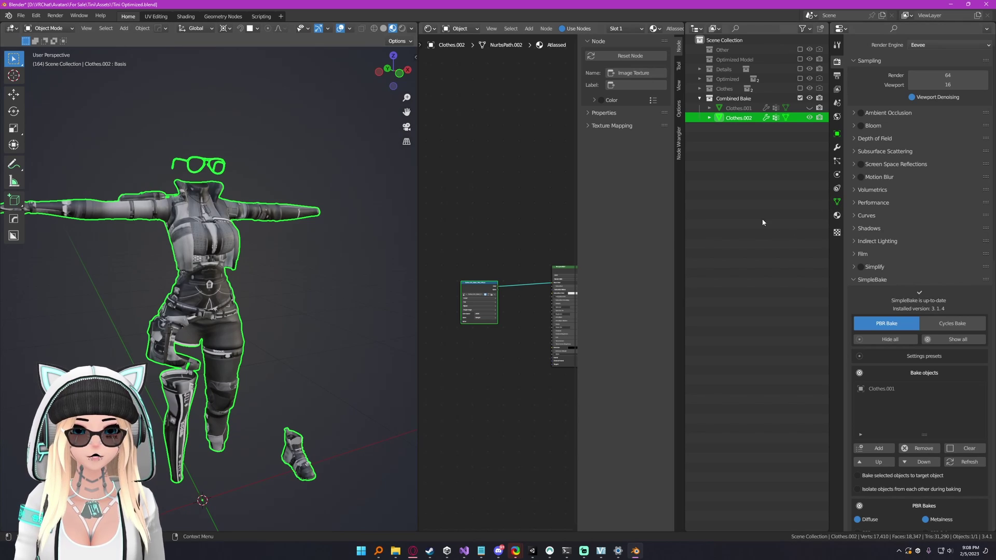
scroll(489, 291, "up", 4)
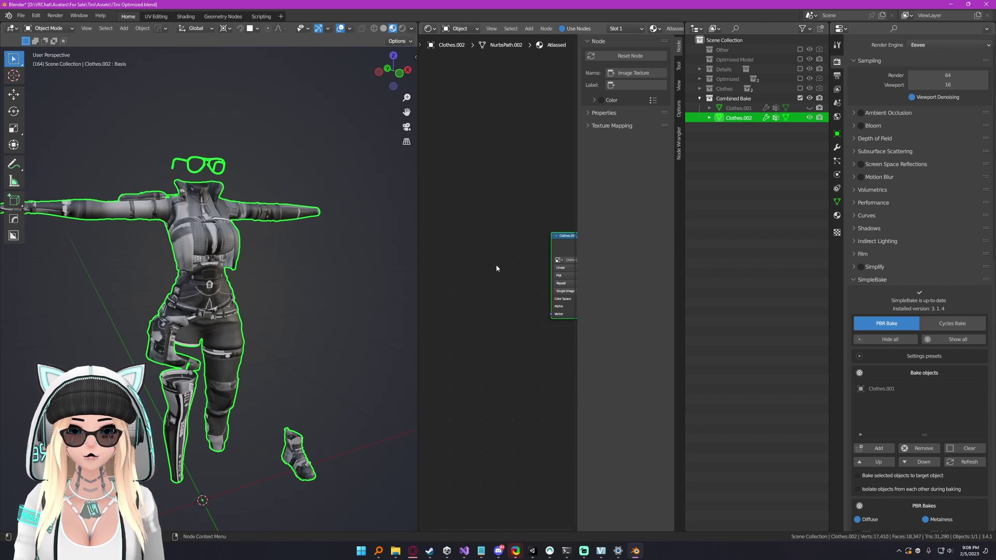
key("shift+a")
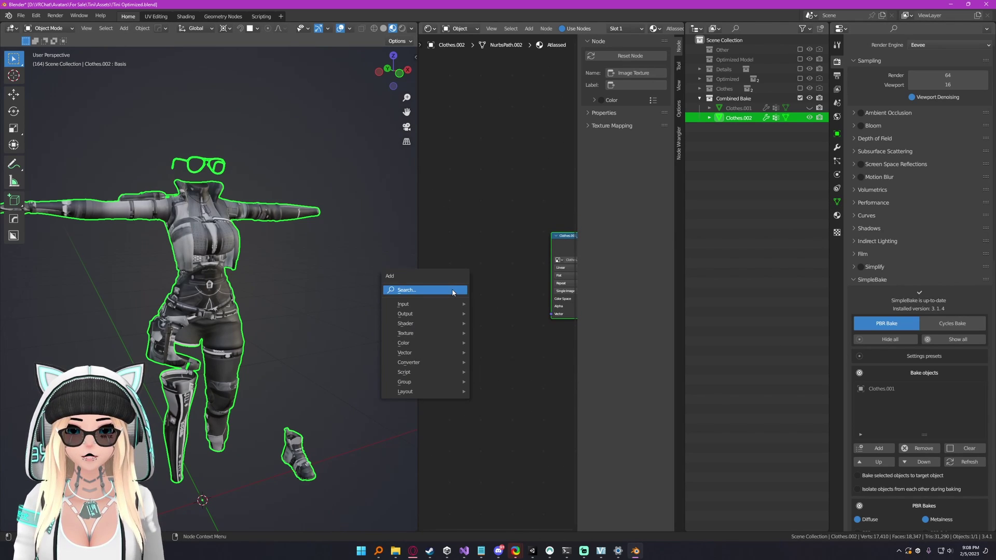
left_click(452, 290)
type("uv")
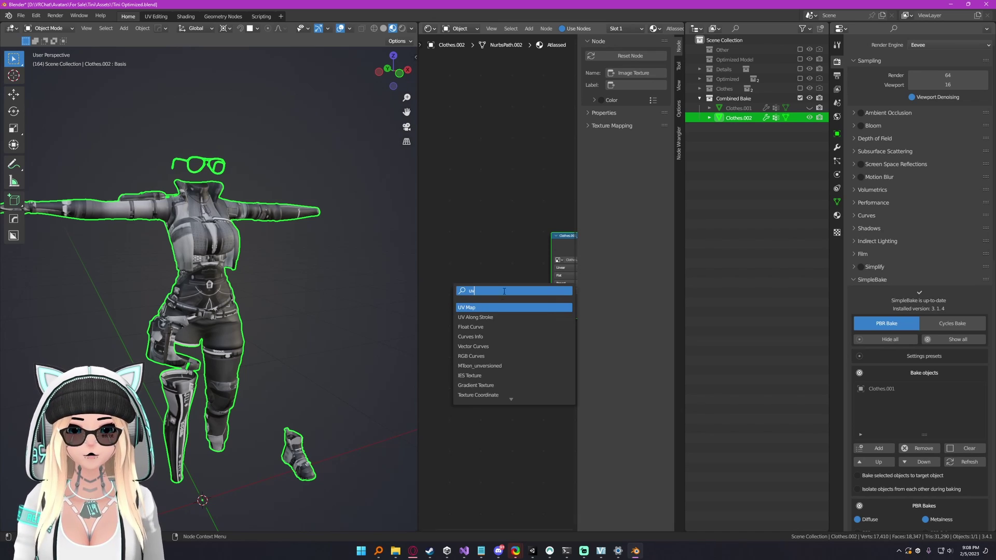
left_click(481, 306)
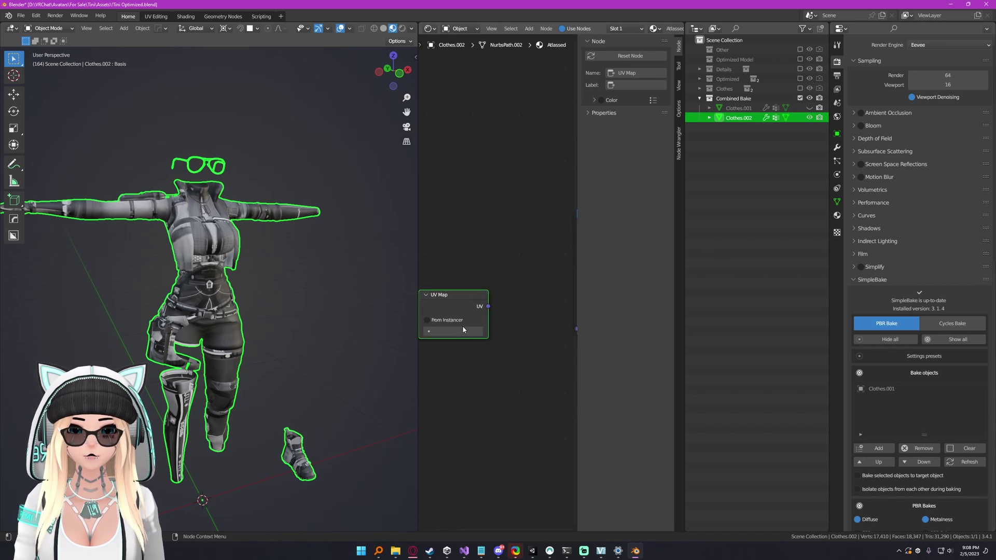
Step: Position the UV Map node and set it to use the Atlassed UV map
scroll(575, 266, "up", 4)
left_click_drag(575, 267, 517, 255)
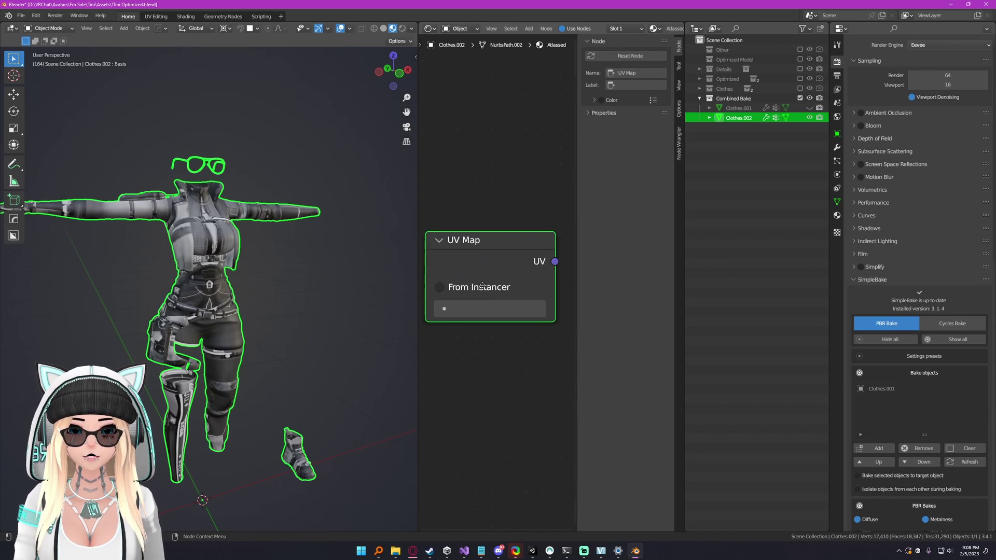
left_click(467, 309)
left_click(469, 345)
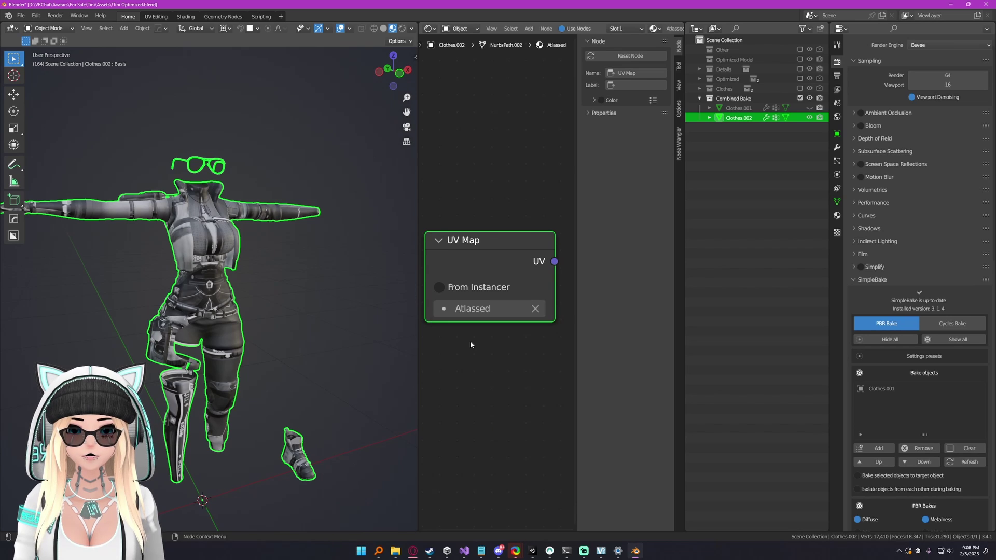
Step: Connect the UV Map node's UV output to the Vector input of the diffuse Image Texture node
scroll(535, 245, "down", 2)
middle_click_drag(536, 245, 466, 286)
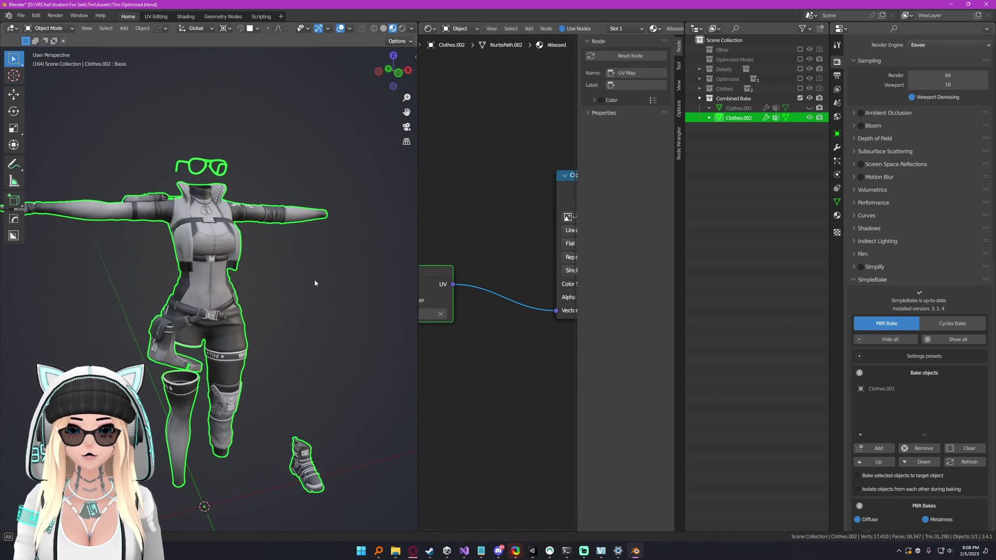
Step: Enlarge the 3D viewport and inspect the baked diffuse texture on the outfit, focusing on the sleeve and glove
key("ctrl+space")
middle_click_drag(486, 300, 595, 276)
middle_click_drag(594, 276, 466, 195, "shift")
scroll(565, 193, "up", 6)
middle_click_drag(466, 195, 480, 231, "shift")
middle_click_drag(557, 161, 472, 292)
scroll(629, 155, "up", 3)
middle_click_drag(629, 157, 579, 355)
scroll(551, 224, "down", 4)
scroll(553, 325, "up", 4)
scroll(552, 326, "down", 3)
middle_click_drag(394, 251, 471, 264)
scroll(471, 264, "up", 4)
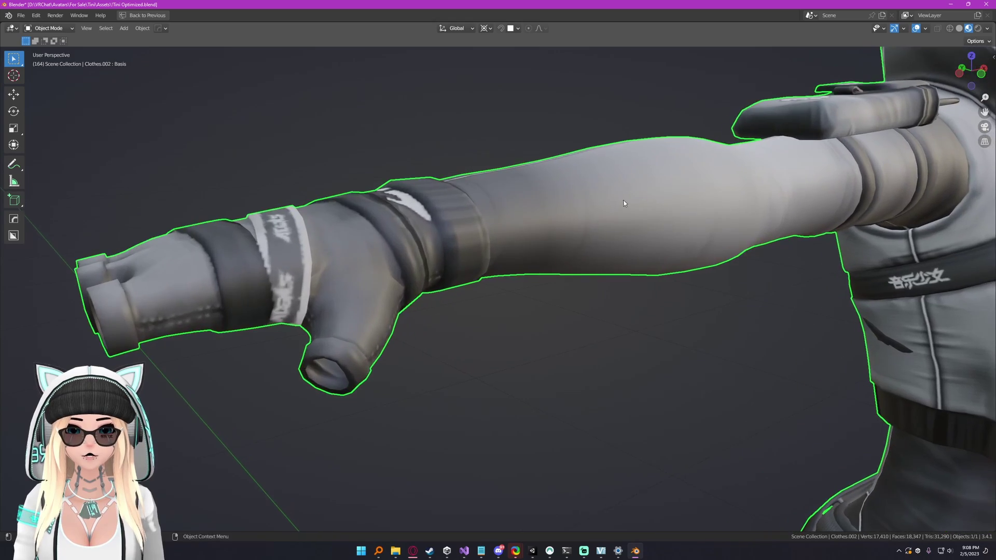
Step: Examine the diffuse texture across the rest of the outfit, including close-ups of the chest straps, buckle and seams
middle_click_drag(655, 202, 533, 237)
scroll(541, 279, "down", 3)
middle_click_drag(541, 279, 545, 72)
scroll(530, 309, "up", 1)
scroll(530, 309, "down", 1)
middle_click_drag(530, 309, 502, 76, "shift")
scroll(534, 207, "up", 6)
middle_click_drag(506, 285, 589, 281, "shift")
scroll(544, 188, "down", 4)
scroll(589, 285, "up", 8, "shift")
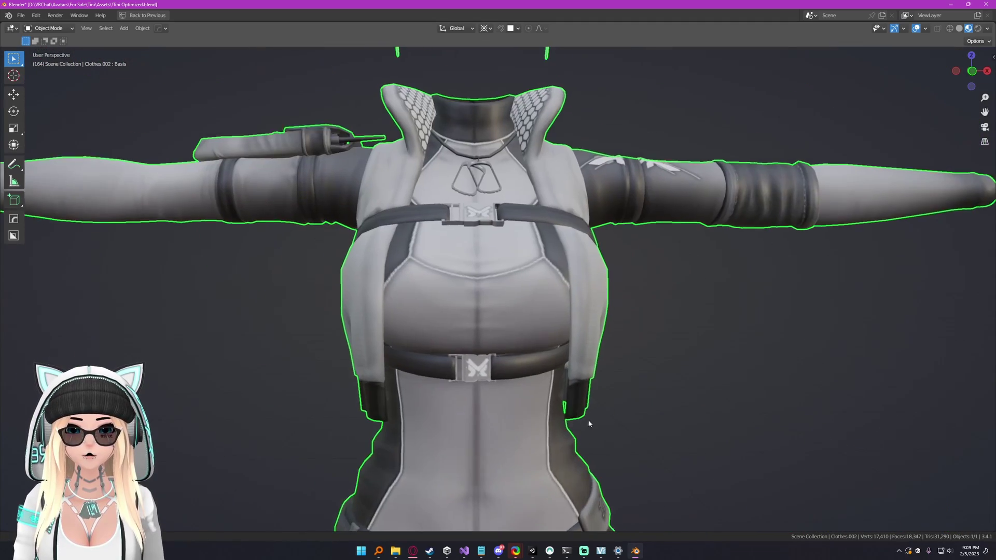
scroll(588, 415, "up", 4)
middle_click_drag(376, 269, 310, 342)
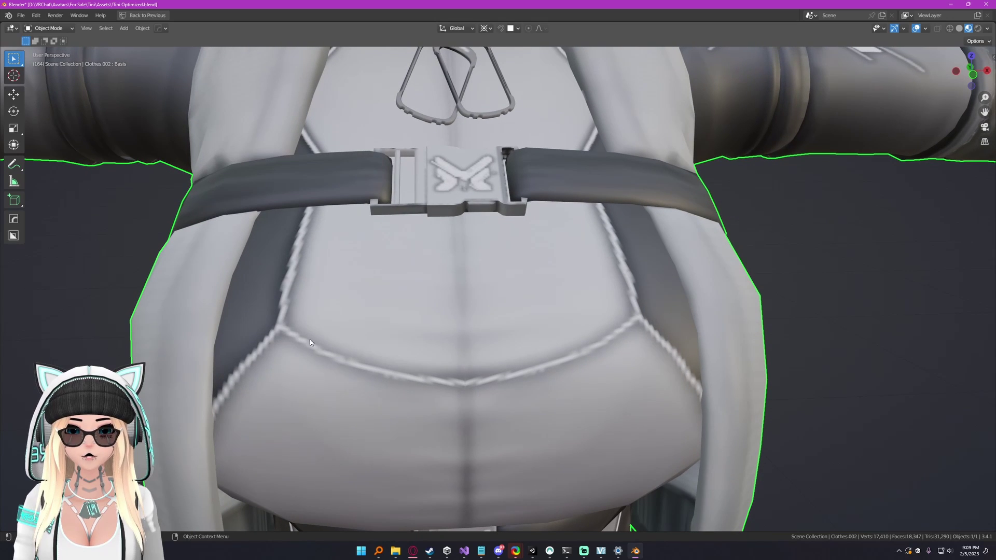
middle_click_drag(697, 381, 436, 341)
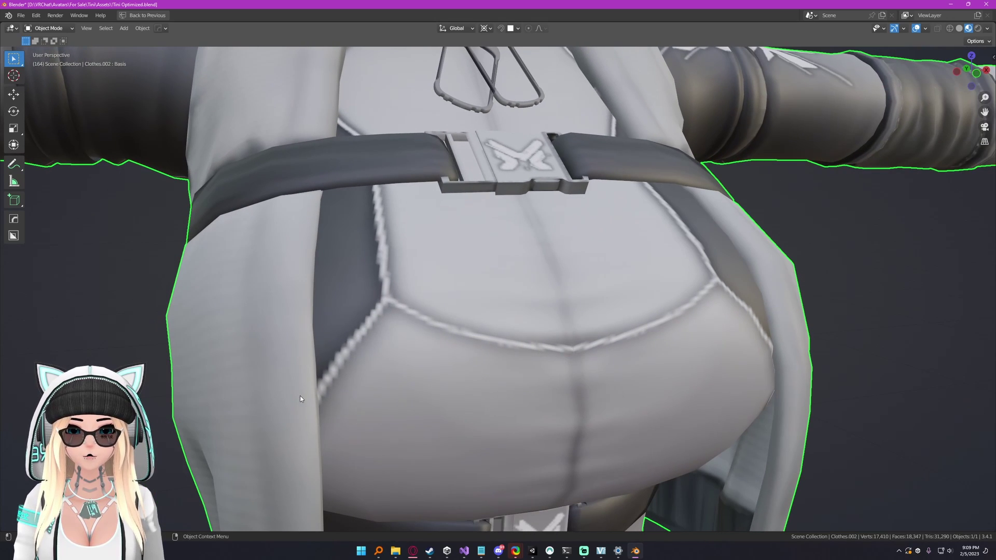
middle_click_drag(299, 398, 411, 362)
scroll(568, 346, "down", 5)
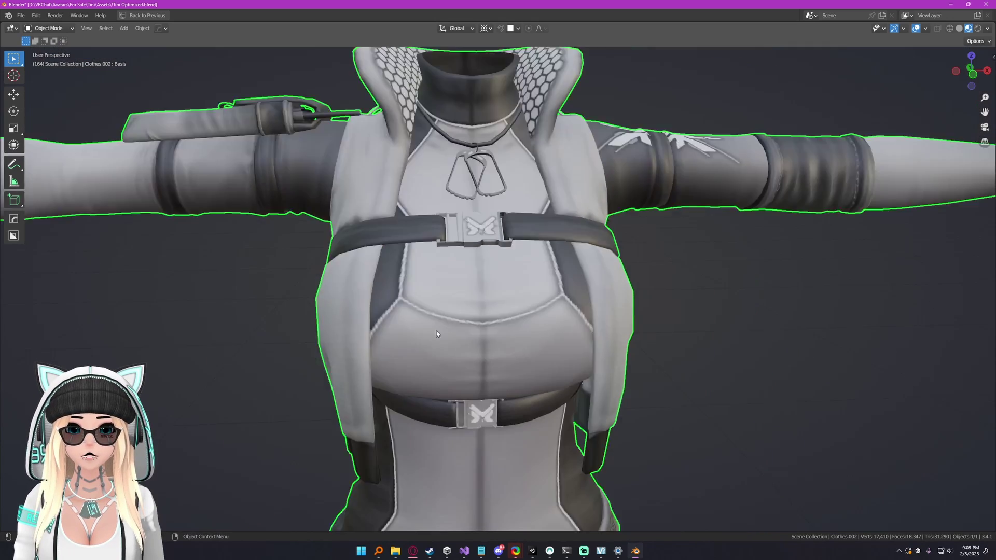
Step: Check the texture detail on the glove up close, view the whole outfit and restore the full workspace layout
middle_click_drag(437, 331, 778, 354, "shift")
scroll(452, 314, "up", 8)
scroll(453, 313, "up", 6)
middle_click_drag(453, 313, 499, 306)
middle_click_drag(503, 233, 510, 366)
middle_click_drag(523, 306, 522, 340, "ctrl")
scroll(522, 344, "down", 8)
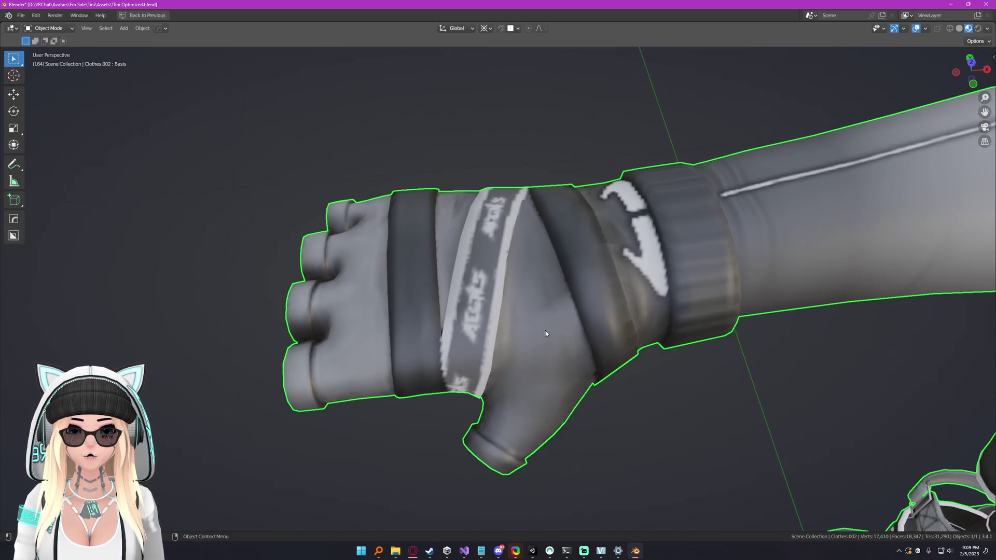
middle_click_drag(604, 333, 555, 201)
middle_click_drag(638, 338, 541, 289, "ctrl")
scroll(540, 311, "down", 3)
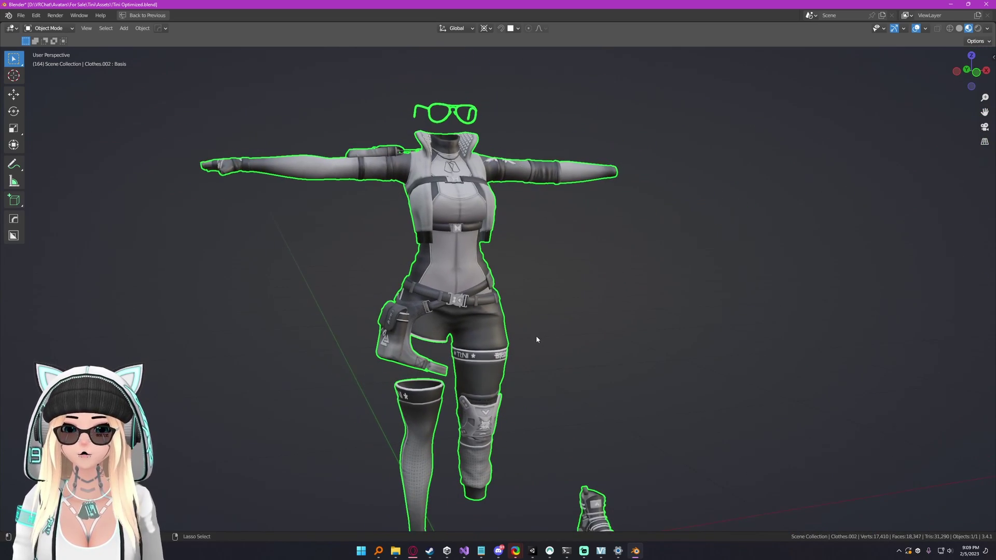
middle_click_drag(536, 335, 528, 314)
key("ctrl+space")
scroll(337, 288, "up", 3)
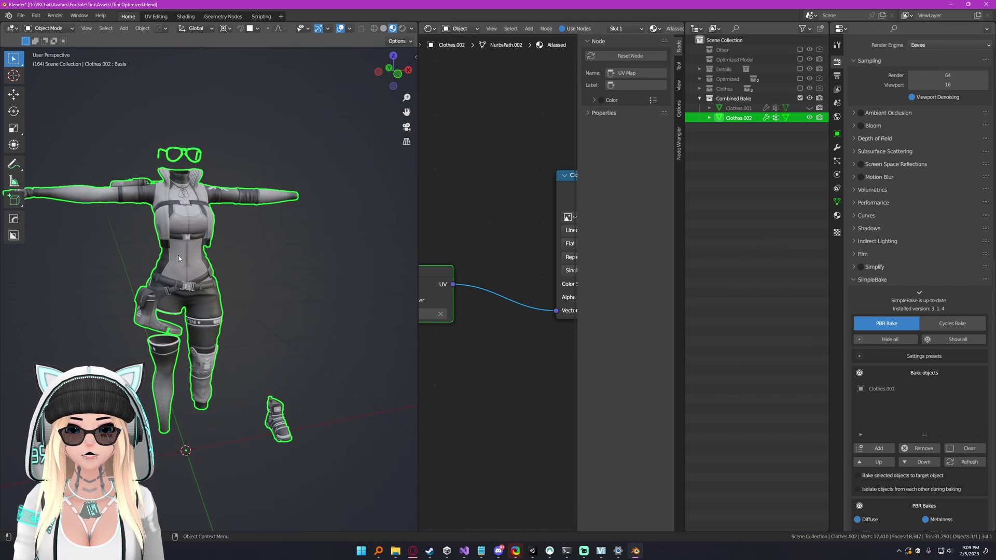
Step: Enlarge the shader editor and duplicate the diffuse Image Texture node three times
scroll(485, 256, "down", 8)
middle_click_drag(553, 237, 474, 243)
left_click(473, 242)
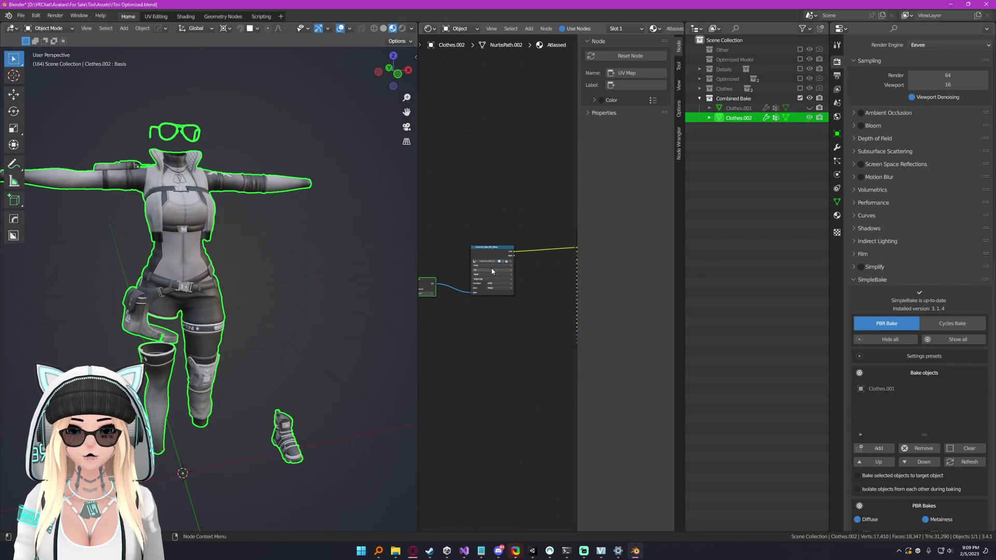
key("ctrl+space")
scroll(490, 266, "up", 3)
key("shift+d")
left_click(436, 355)
middle_click_drag(509, 403, 552, 178)
key("shift+d")
left_click(551, 389)
key("shift+d")
left_click(811, 407)
Step: Load Clothes.001_Bake1_PBR_Metalness.png into the duplicate below the diffuse node and connect its Color to Metallic
middle_click_drag(515, 88, 481, 273)
scroll(482, 272, "up", 3)
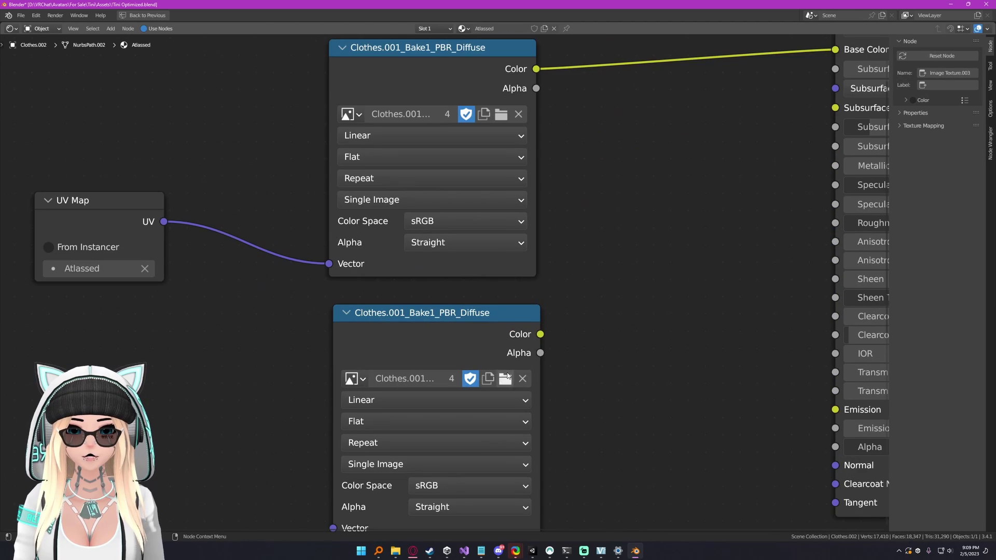
left_click(489, 345)
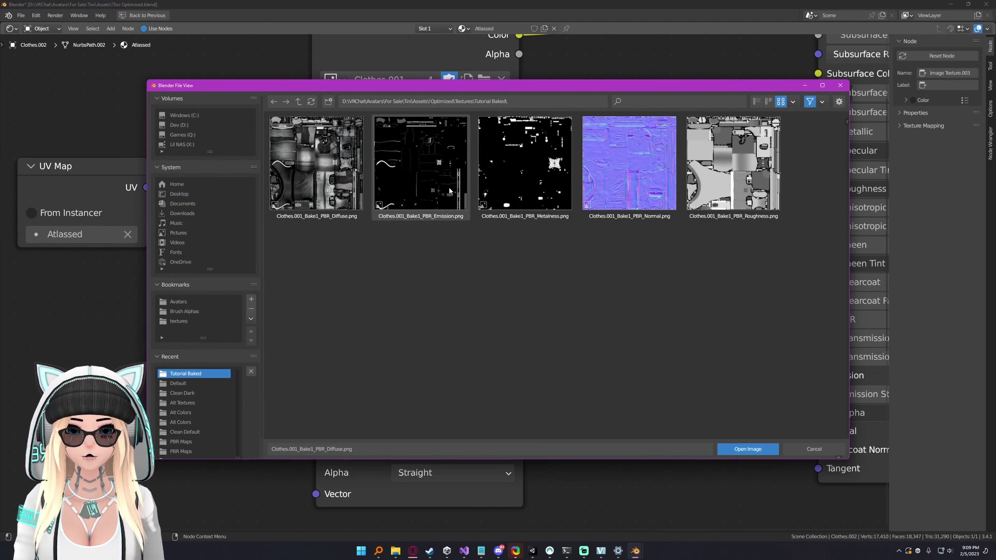
left_click(551, 173)
double_click(551, 172)
scroll(431, 325, "up", 2)
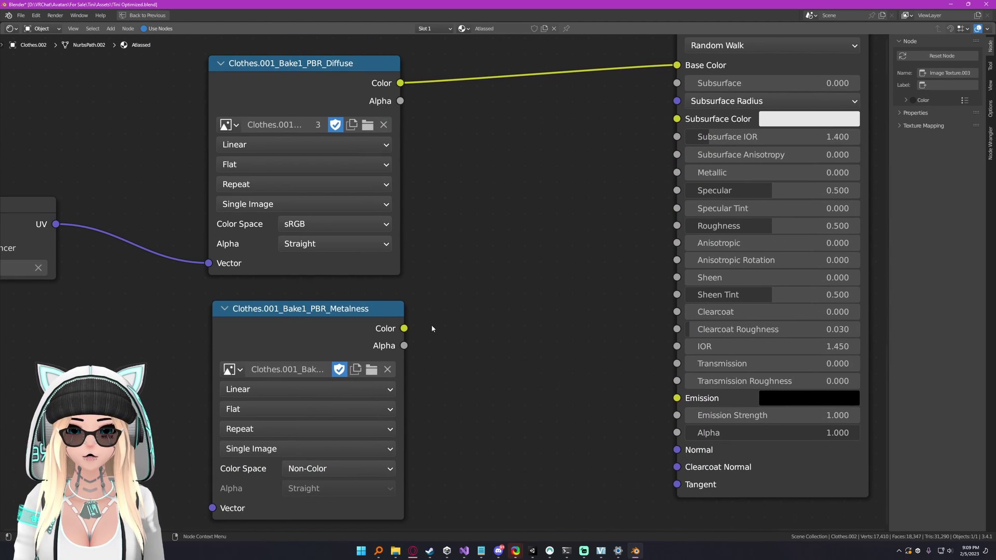
left_click_drag(403, 328, 666, 183)
Step: Load Clothes.001_Bake1_PBR_Roughness.png into the next duplicated texture node and shift the Metalness node slightly
scroll(667, 184, "down", 4)
middle_click_drag(373, 443, 443, 198)
scroll(443, 198, "up", 4)
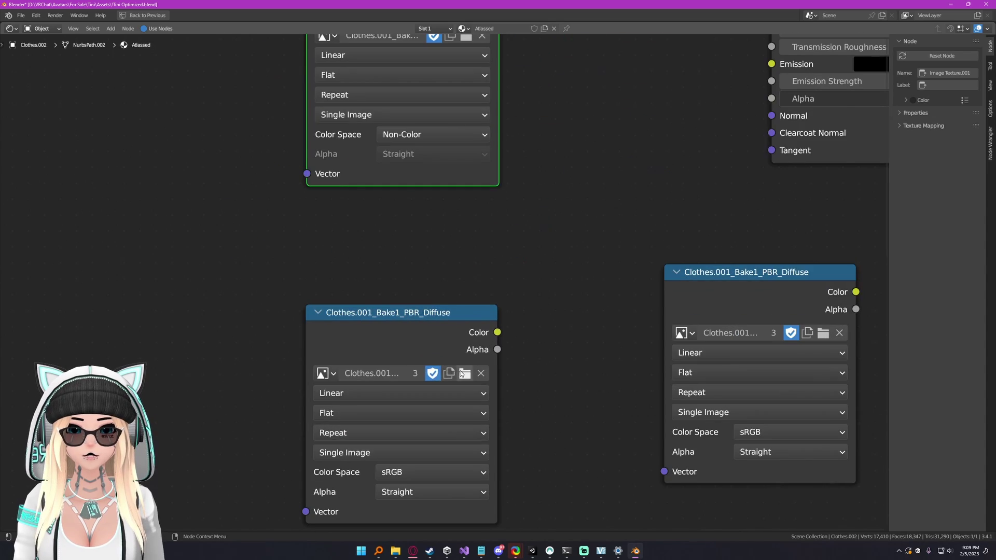
left_click(464, 373)
double_click(733, 165)
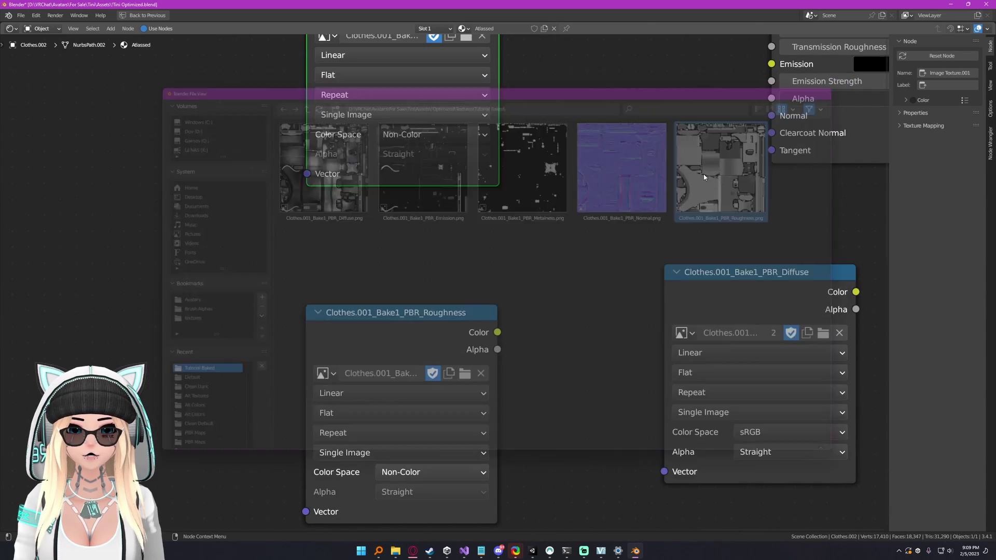
scroll(365, 269, "down", 2)
scroll(366, 269, "down", 2)
middle_click_drag(365, 270, 404, 281)
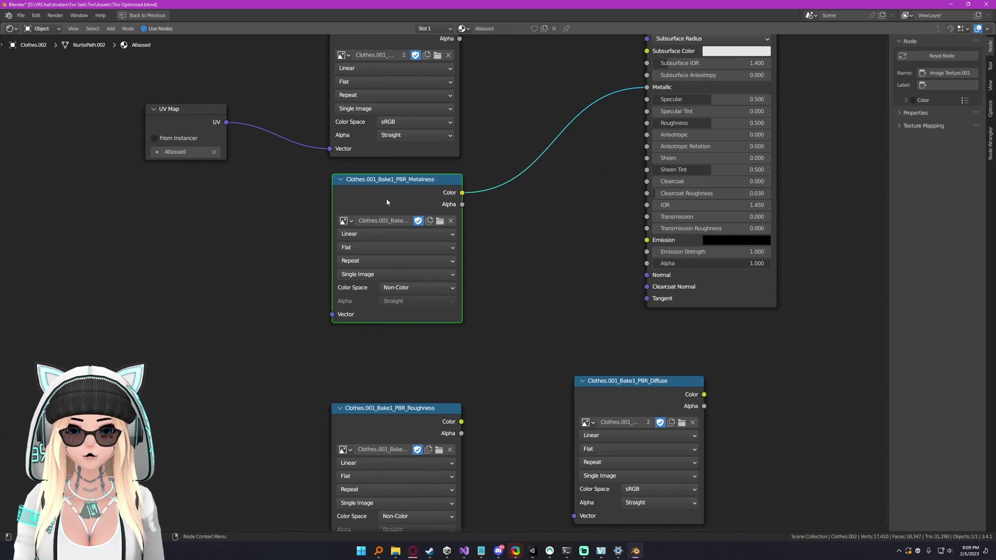
mouse_move(405, 192)
left_mouse_down()
mouse_move(418, 214)
mouse_move(395, 204)
left_mouse_up()
key("shift+d")
left_click(177, 241)
key("shift+d")
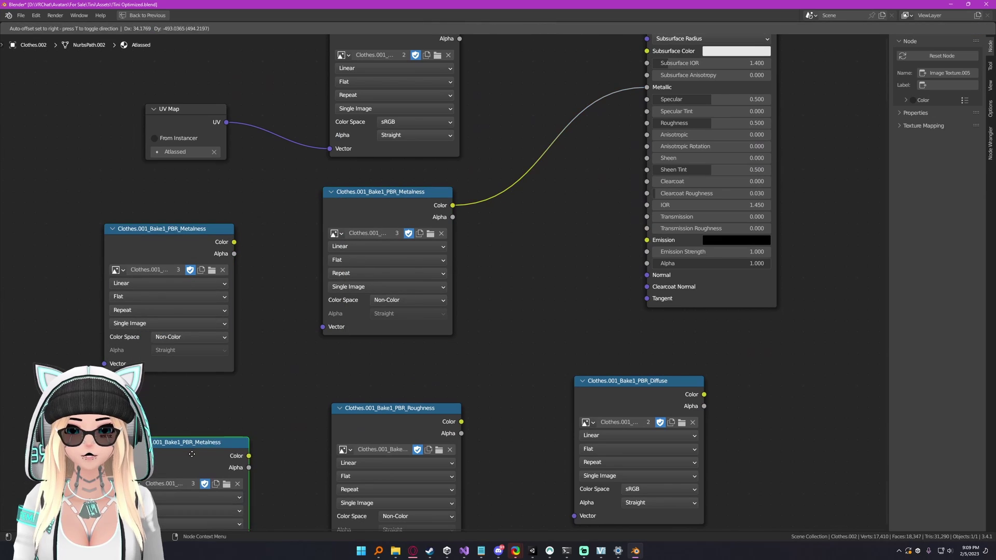
left_click(191, 450)
key("x")
left_click(159, 300)
left_click(173, 244)
key("x")
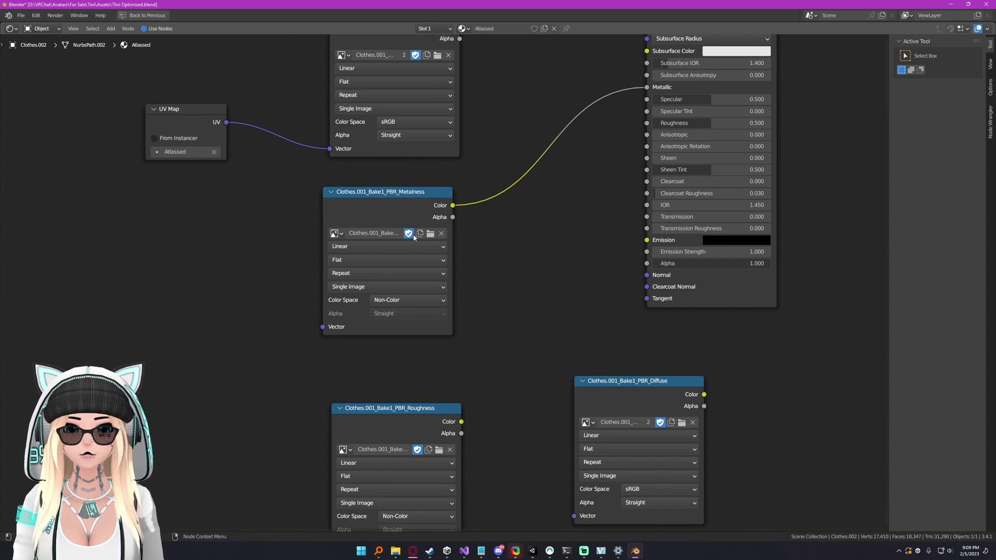
Step: Move the Roughness texture node up beneath the Metalness node and connect its Color to the Roughness input
middle_click_drag(460, 281, 449, 397)
scroll(406, 359, "up", 4)
middle_click_drag(426, 465, 404, 240)
left_click_drag(368, 408, 353, 346)
left_click(385, 391)
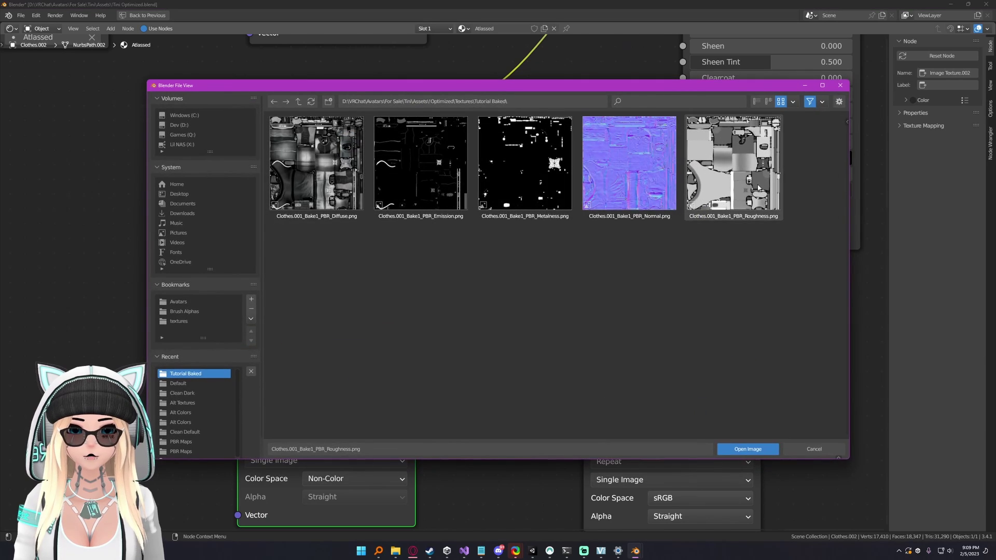
key("Escape")
scroll(375, 373, "down", 2)
middle_click_drag(375, 374, 323, 434)
left_click_drag(370, 393, 566, 135)
Step: Load Clothes.001_Bake1_PBR_Emission.png into the remaining duplicated diffuse texture node
middle_click_drag(603, 455, 520, 306)
scroll(520, 306, "up", 5)
left_click(554, 288)
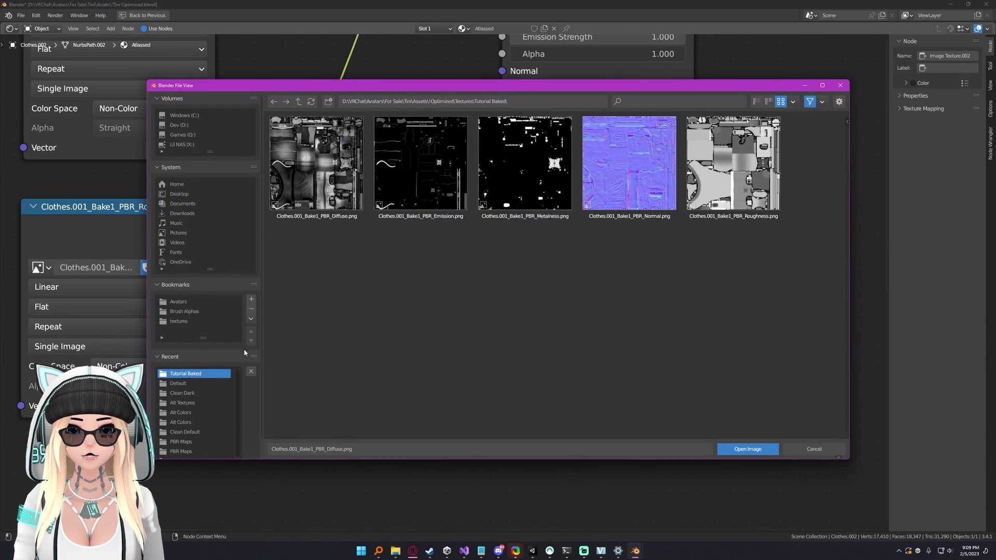
double_click(458, 177)
Step: Move the Principled BSDF and Material Output nodes down beside the middle of the texture node column
scroll(469, 195, "down", 4)
middle_click_drag(295, 170, 444, 306)
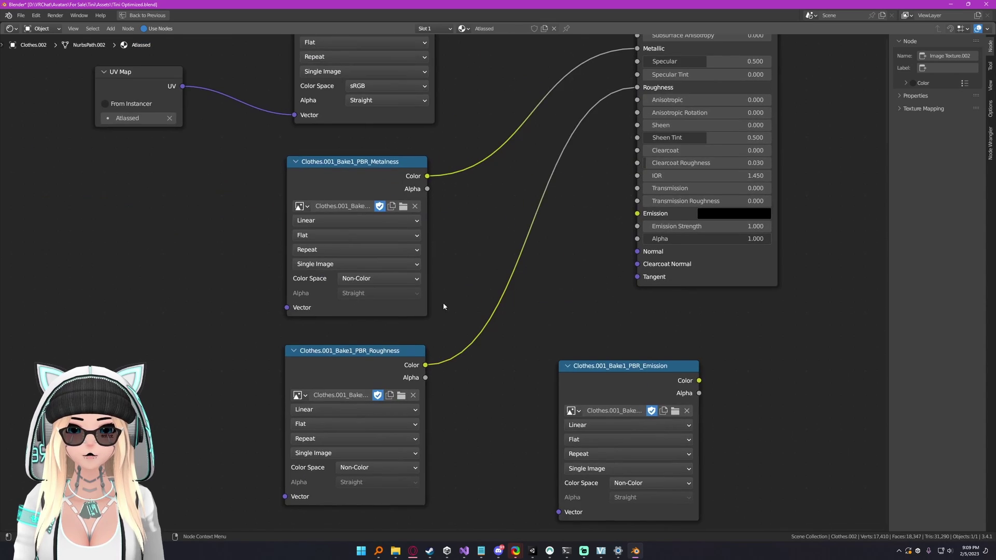
scroll(444, 306, "down", 5)
left_click_drag(274, 217, 423, 391)
left_click_drag(241, 70, 389, 226)
left_click(485, 285)
Step: Place the Emission texture node below the Roughness node and connect its Color to the Emission input
left_click_drag(558, 349, 373, 326)
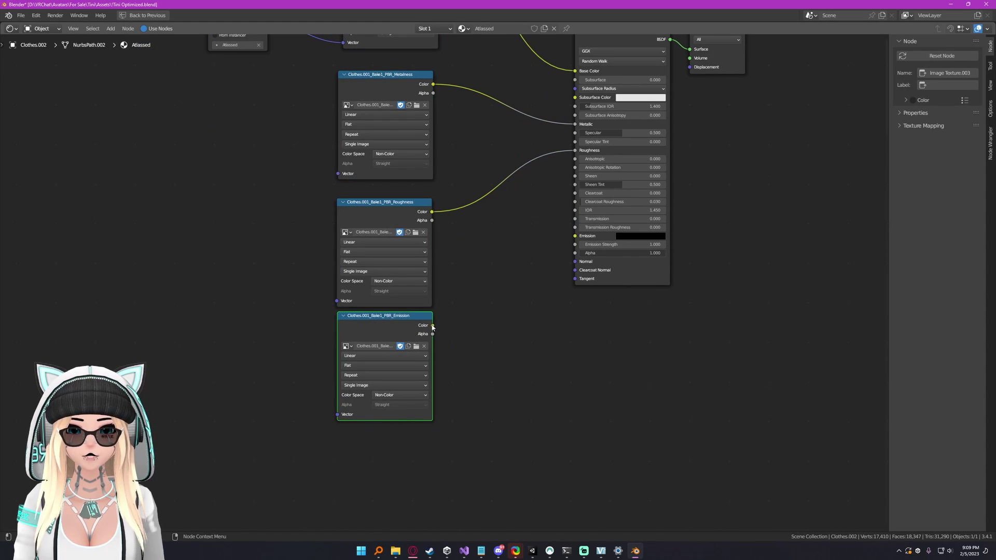
left_click_drag(432, 325, 552, 233)
left_click_drag(570, 234, 574, 236)
Step: Move the UV Map node down beside the middle of the texture node column
scroll(375, 209, "down", 4)
middle_click_drag(375, 209, 431, 306)
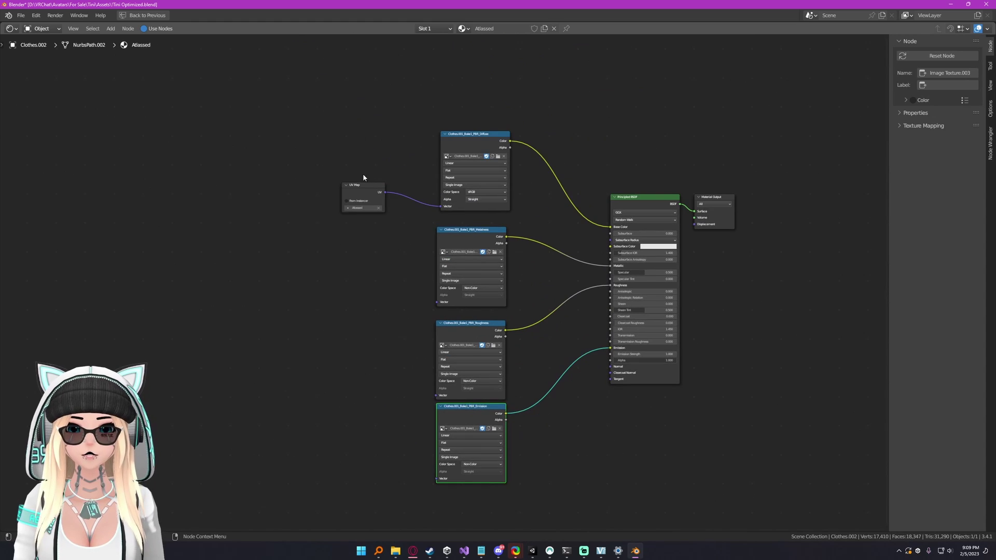
left_click_drag(330, 336, 332, 341)
Step: Duplicate the Emission texture node below itself and load Clothes.001_Bake1_PBR_Normal.png into the copy
scroll(414, 196, "up", 6)
middle_click_drag(474, 438, 409, 154)
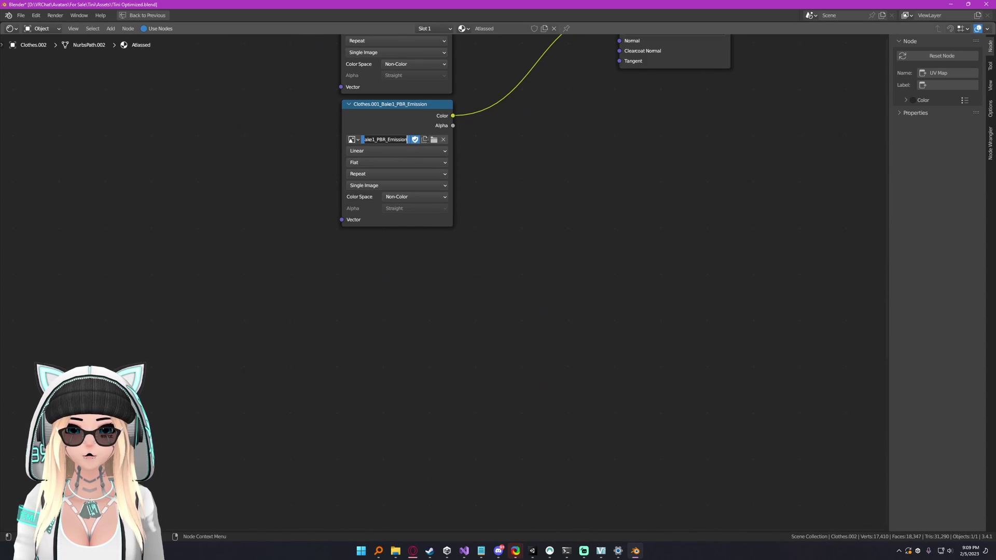
scroll(500, 126, "down", 2)
middle_click_drag(433, 114, 446, 246)
key("shift+d")
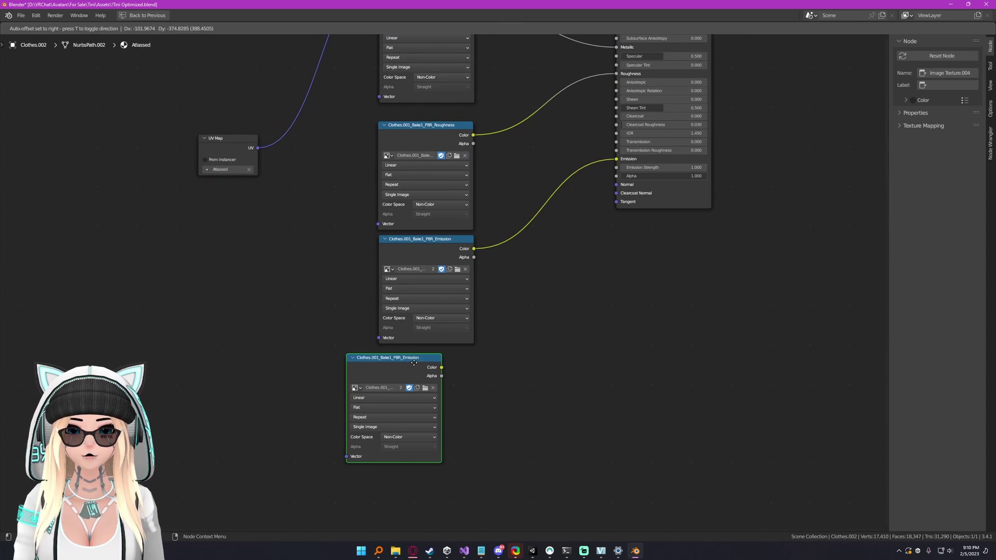
left_click(425, 388)
double_click(630, 170)
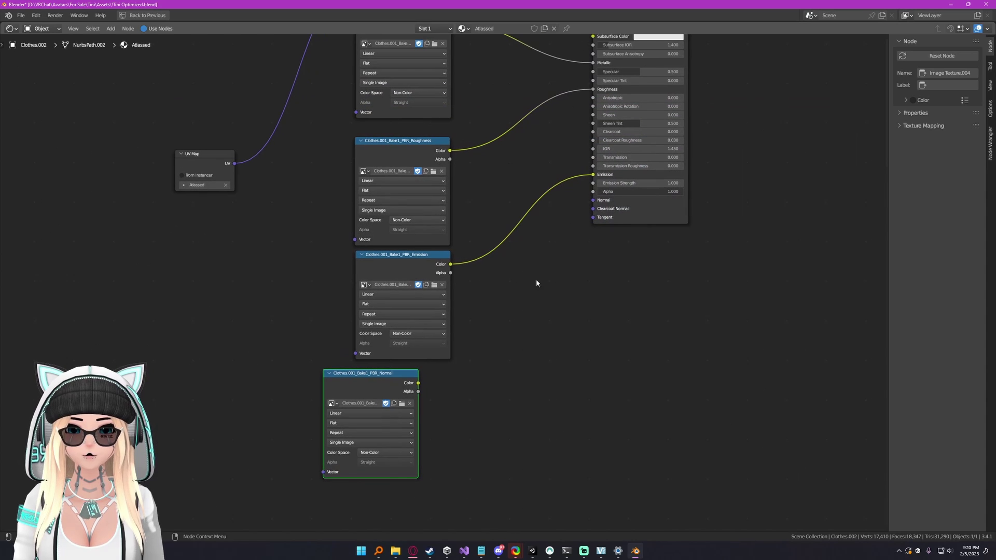
Step: Add a Normal Map node and wire it between the Normal texture's Color and the Principled BSDF's Normal input
key("shift+a")
left_click(522, 305)
key("Escape")
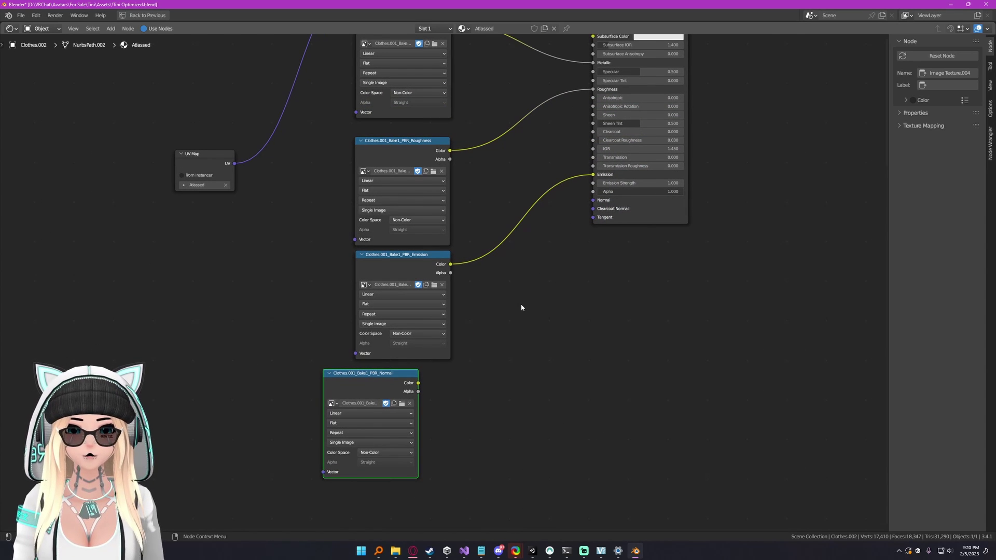
key("shift+a")
left_click(522, 305)
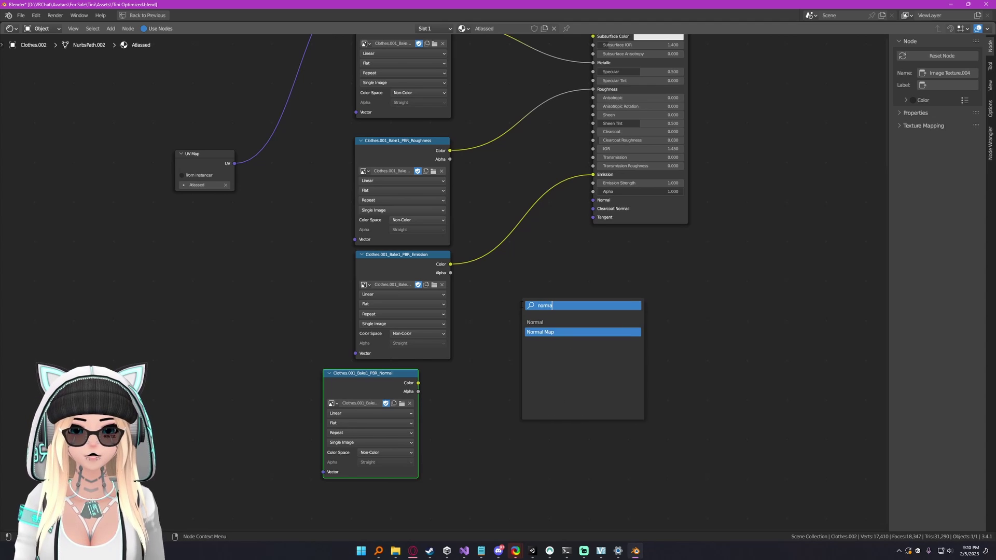
key("Return")
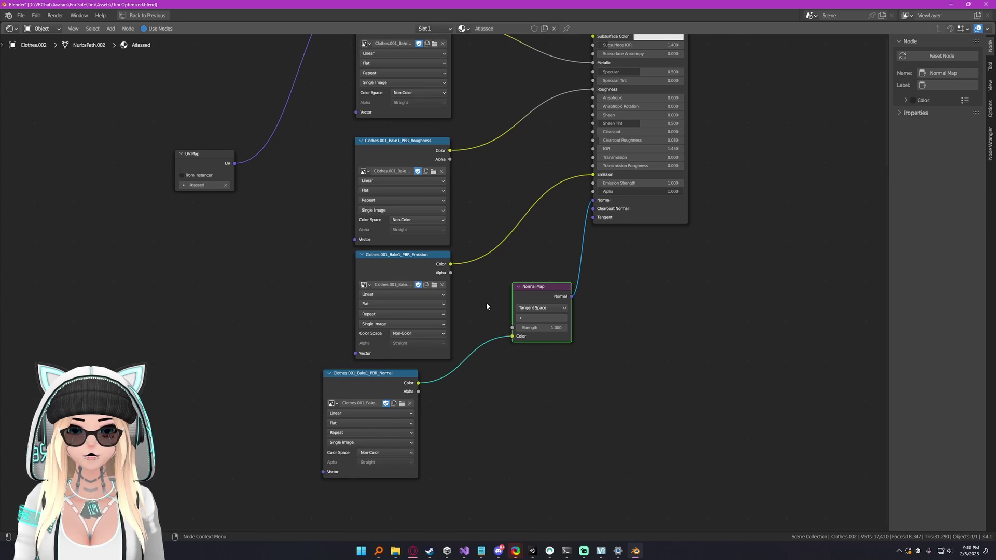
Step: Connect the UV Map node to the Vector inputs of the Metalness, Roughness, Emission and Normal textures, then restore the workspace layout
scroll(441, 323, "up", 6)
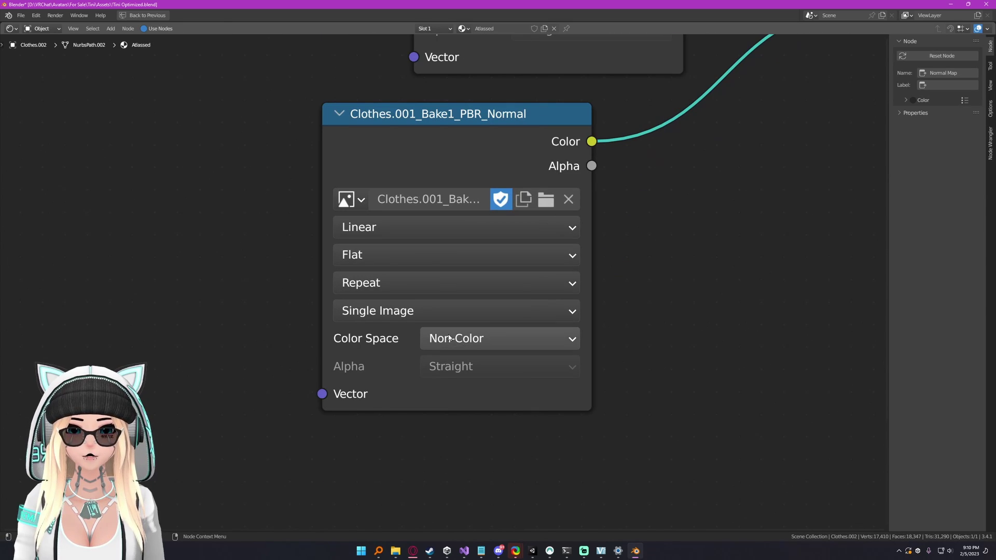
scroll(448, 338, "down", 6)
middle_click_drag(554, 177, 584, 375)
middle_click_drag(554, 224, 539, 387)
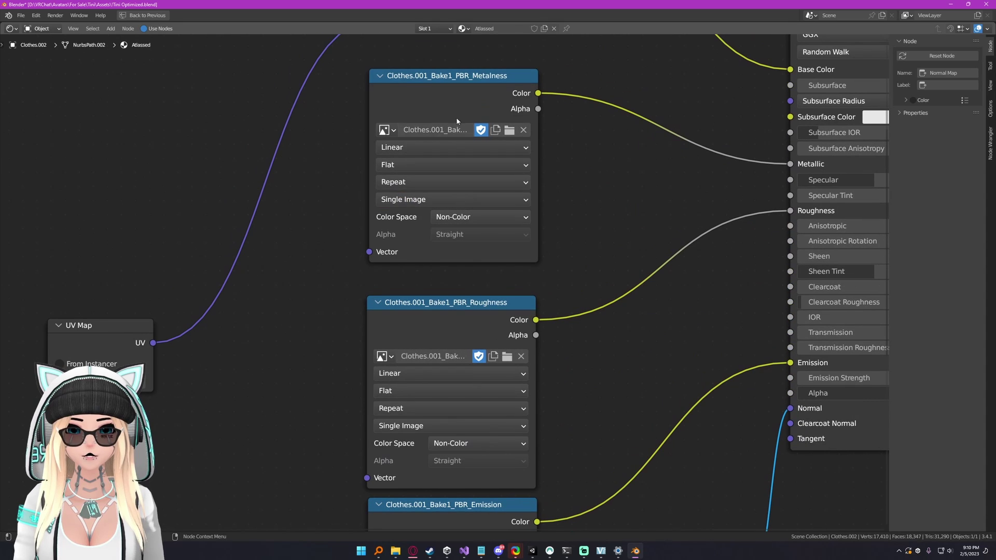
scroll(459, 204, "down", 4)
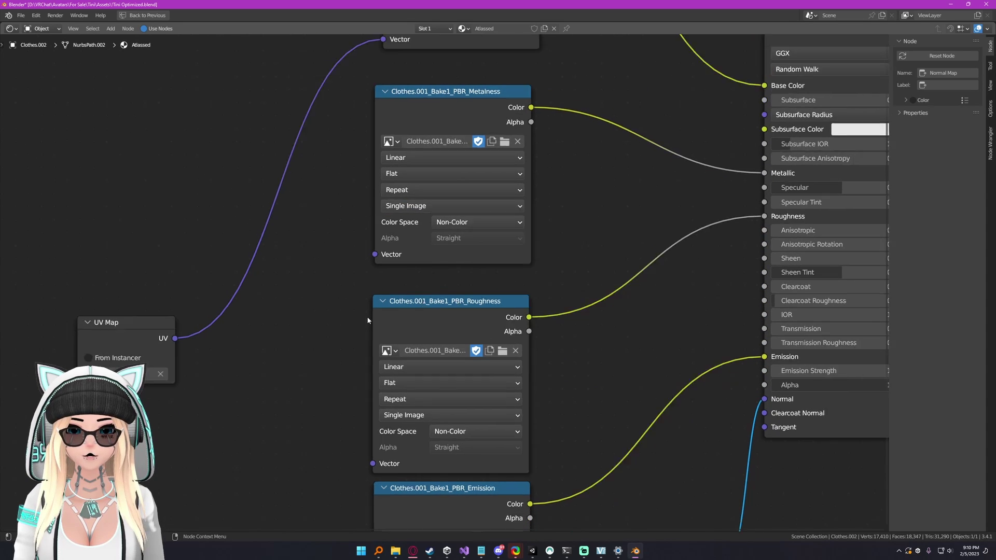
scroll(311, 256, "up", 1)
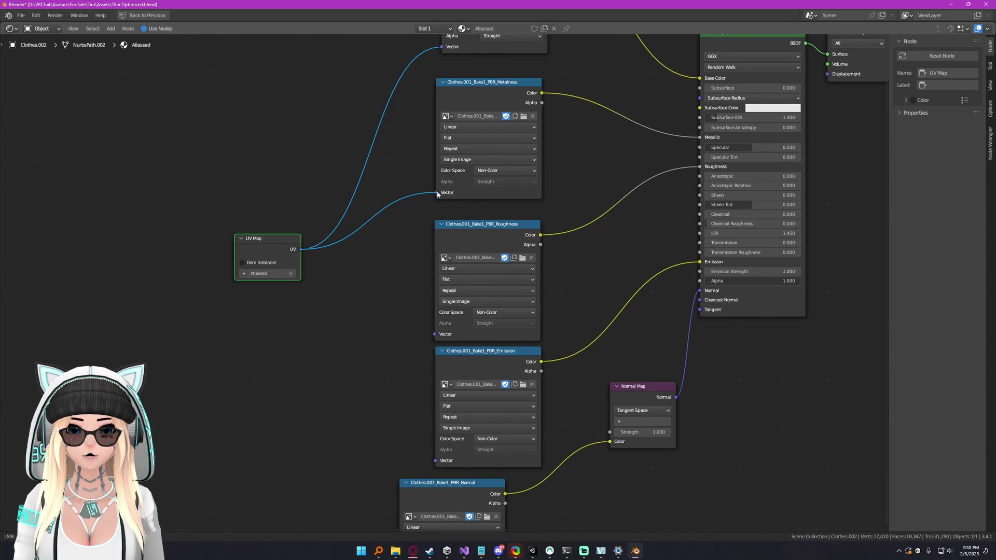
left_click_drag(433, 335, 434, 334)
middle_click_drag(350, 289, 334, 184)
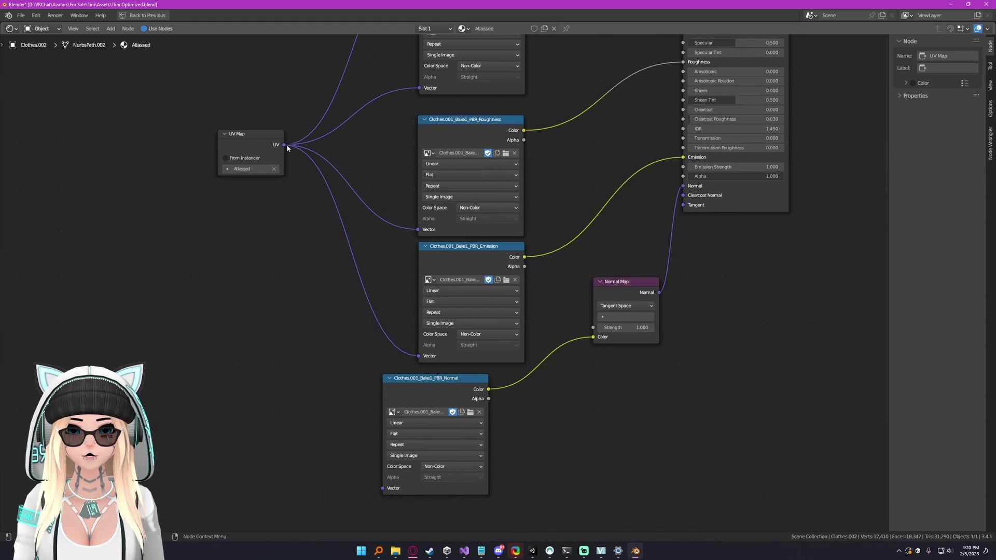
left_click_drag(383, 489, 384, 487)
middle_click_drag(634, 252, 502, 340)
key("ctrl+space")
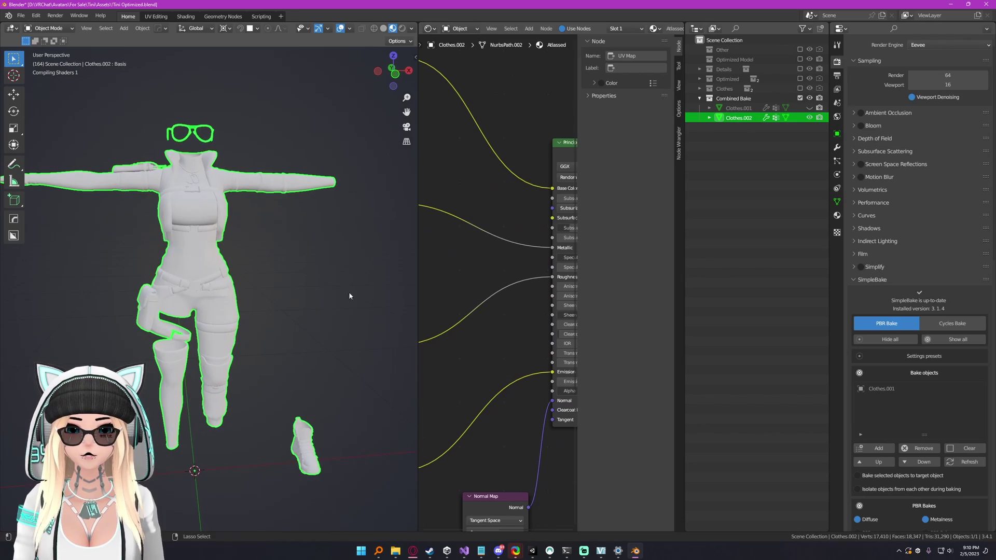
Step: Maximize the 3D viewport and examine the baked textures on the knee pad, trouser leg, stocking and thigh strap up close
key("ctrl+space")
middle_click_drag(443, 259, 441, 298, "shift")
scroll(500, 297, "up", 6)
scroll(467, 290, "down", 2)
middle_click_drag(581, 521, 506, 147, "shift")
scroll(505, 156, "up", 3)
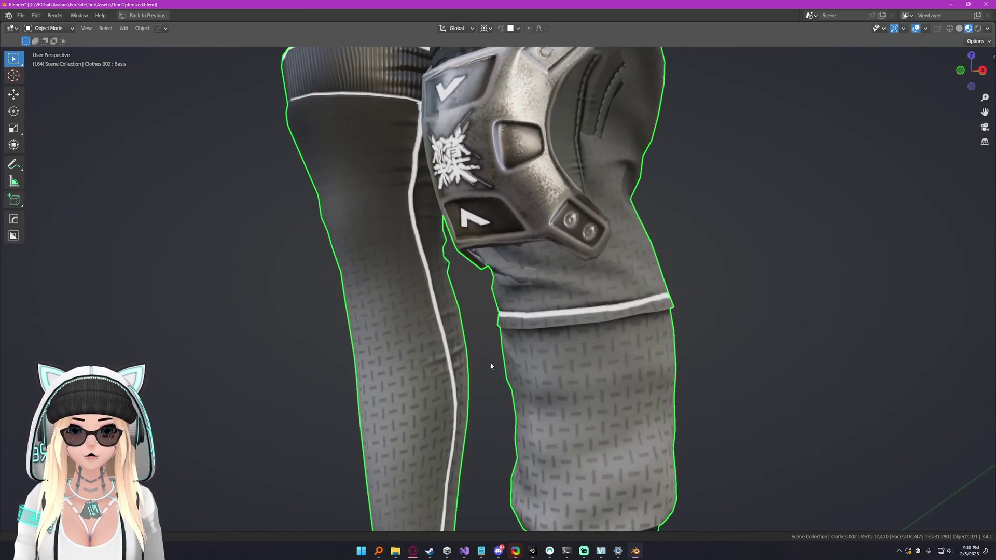
middle_click_drag(489, 365, 597, 363)
middle_click_drag(597, 363, 555, 249, "shift")
scroll(505, 223, "up", 1)
middle_click_drag(555, 249, 555, 432, "shift")
scroll(583, 256, "down", 8)
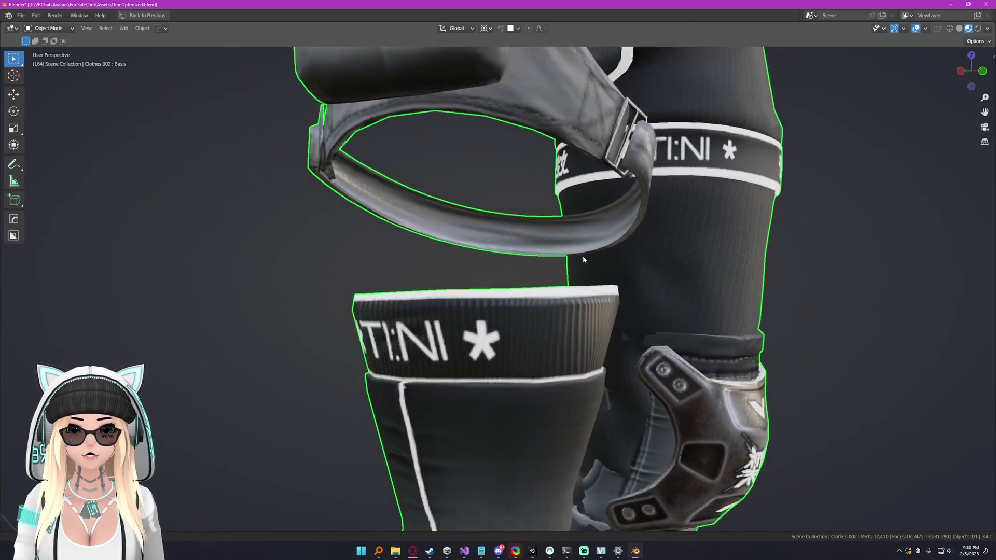
Step: Examine the baked textures on the torso, vest and sleeves, and view the whole outfit with the clothes object deselected
middle_click_drag(579, 147, 591, 158)
scroll(591, 157, "down", 5)
middle_click_drag(612, 327, 620, 441)
scroll(625, 324, "up", 5)
scroll(619, 441, "down", 2)
middle_click_drag(524, 215, 521, 231)
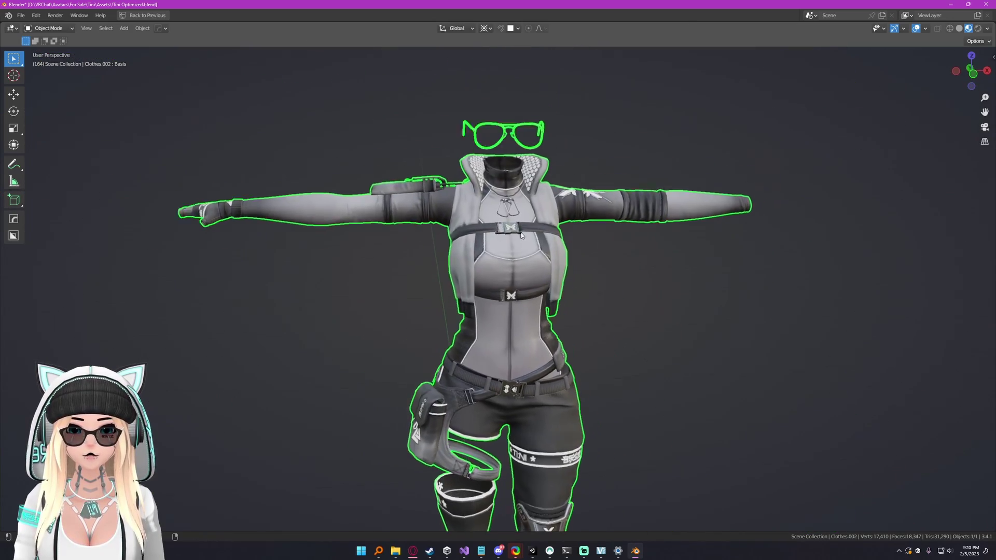
scroll(522, 231, "up", 5)
middle_click_drag(505, 297, 519, 298)
scroll(601, 322, "down", 3)
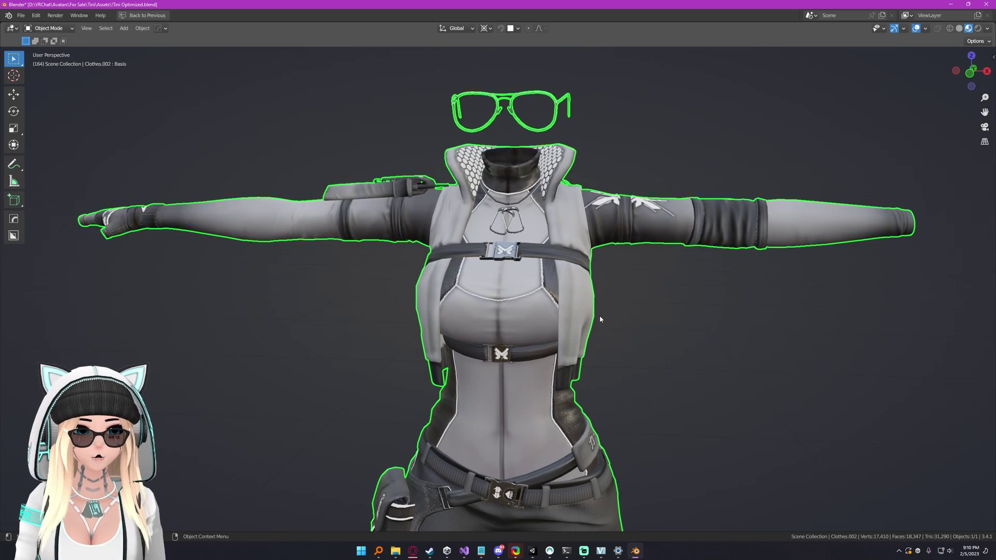
middle_click_drag(599, 315, 523, 274)
scroll(453, 261, "down", 4)
mouse_move(471, 274)
middle_mouse_down()
mouse_move(455, 274)
mouse_move(480, 265)
middle_mouse_up()
left_click(578, 227)
middle_click_drag(578, 227, 488, 265, "shift")
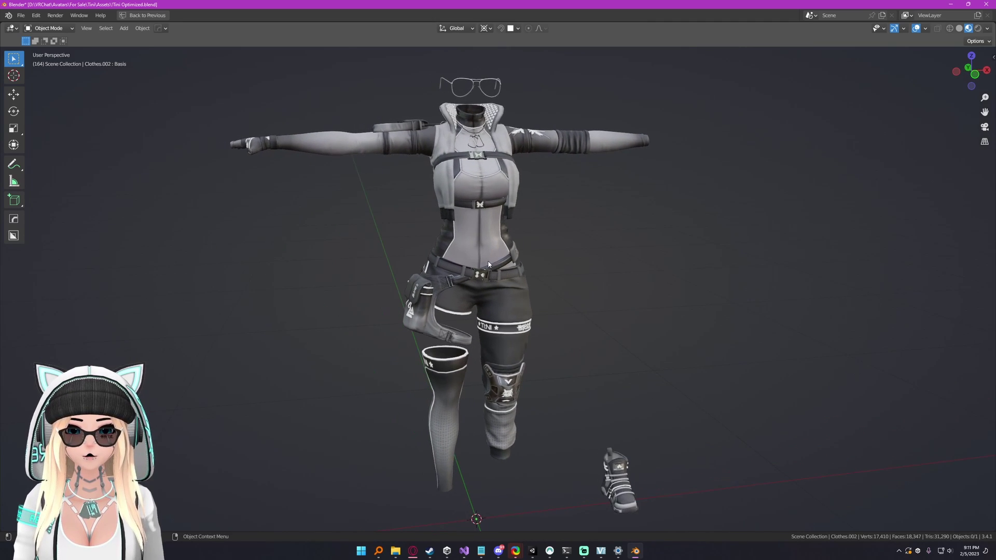
Step: Select the combined clothes object, inspect its entire mesh selected in Edit Mode, and return to Object Mode
left_click(461, 278)
key("a")
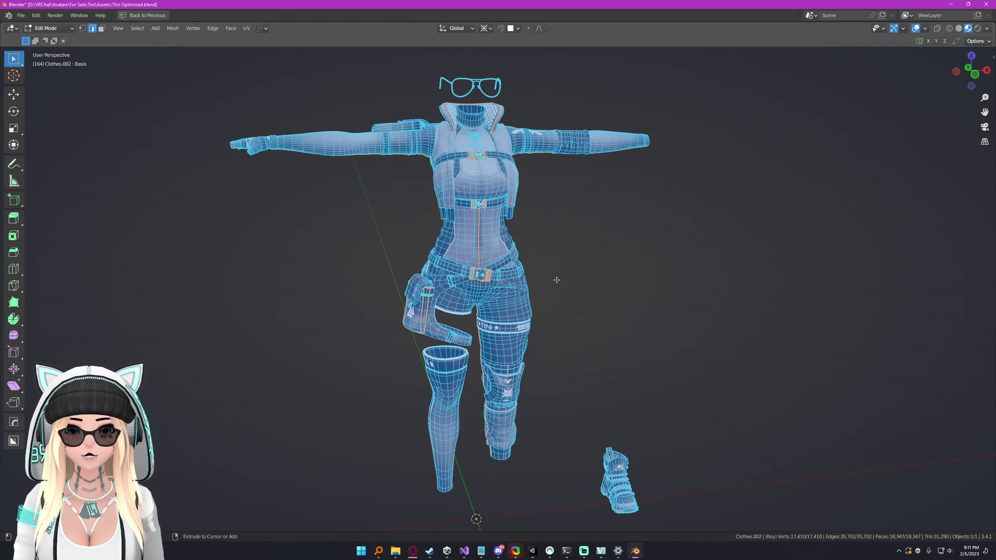
key("ctrl+space")
key("ctrl+space")
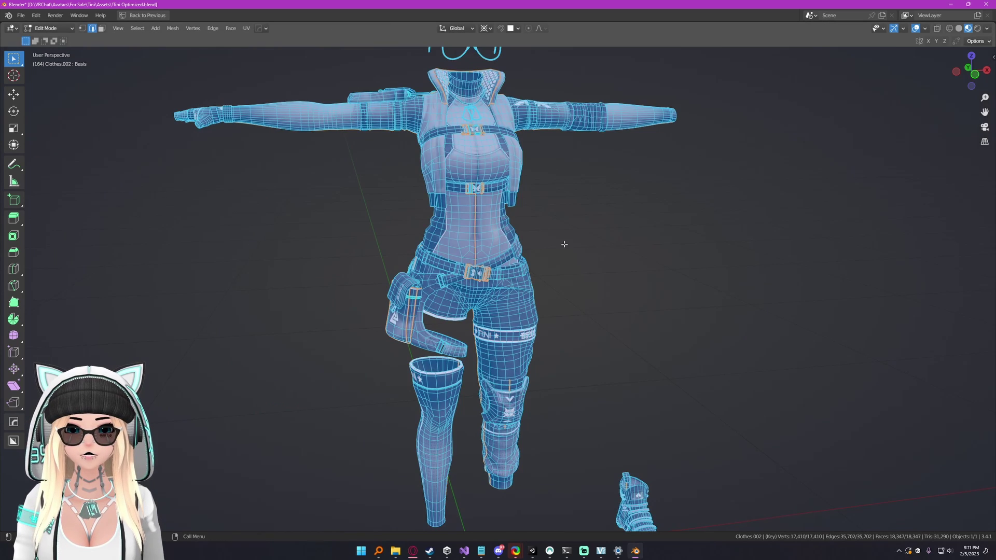
key("Tab")
Step: Examine the baked detail on the belt, buckle and thigh bag up close, and view the full outfit
middle_click_drag(467, 291, 523, 316, "shift")
scroll(575, 280, "down", 2)
middle_click_drag(576, 280, 8, 287, "shift")
middle_click_drag(484, 330, 470, 130, "ctrl")
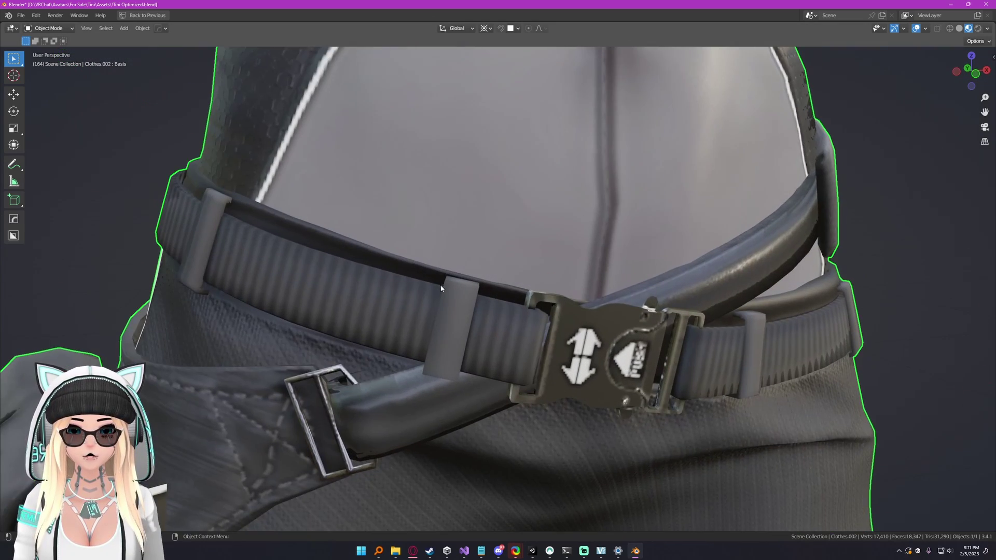
middle_click_drag(171, 352, 174, 238, "shift")
scroll(175, 238, "down", 12)
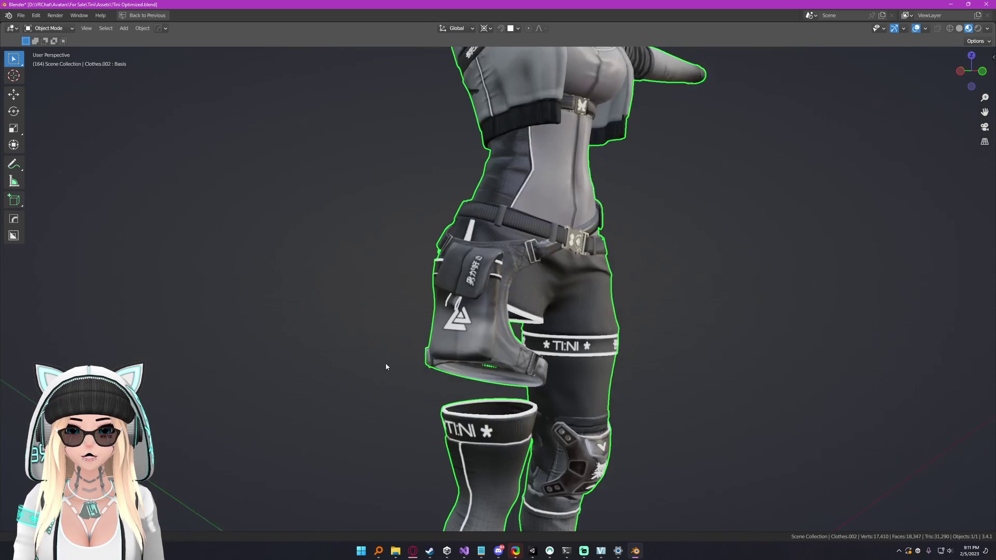
middle_click_drag(564, 239, 510, 239, "shift")
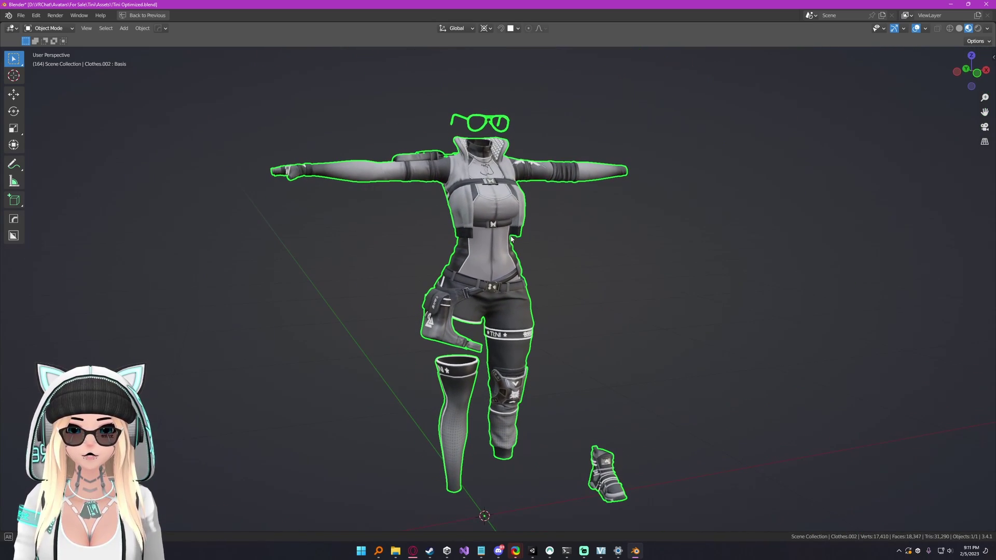